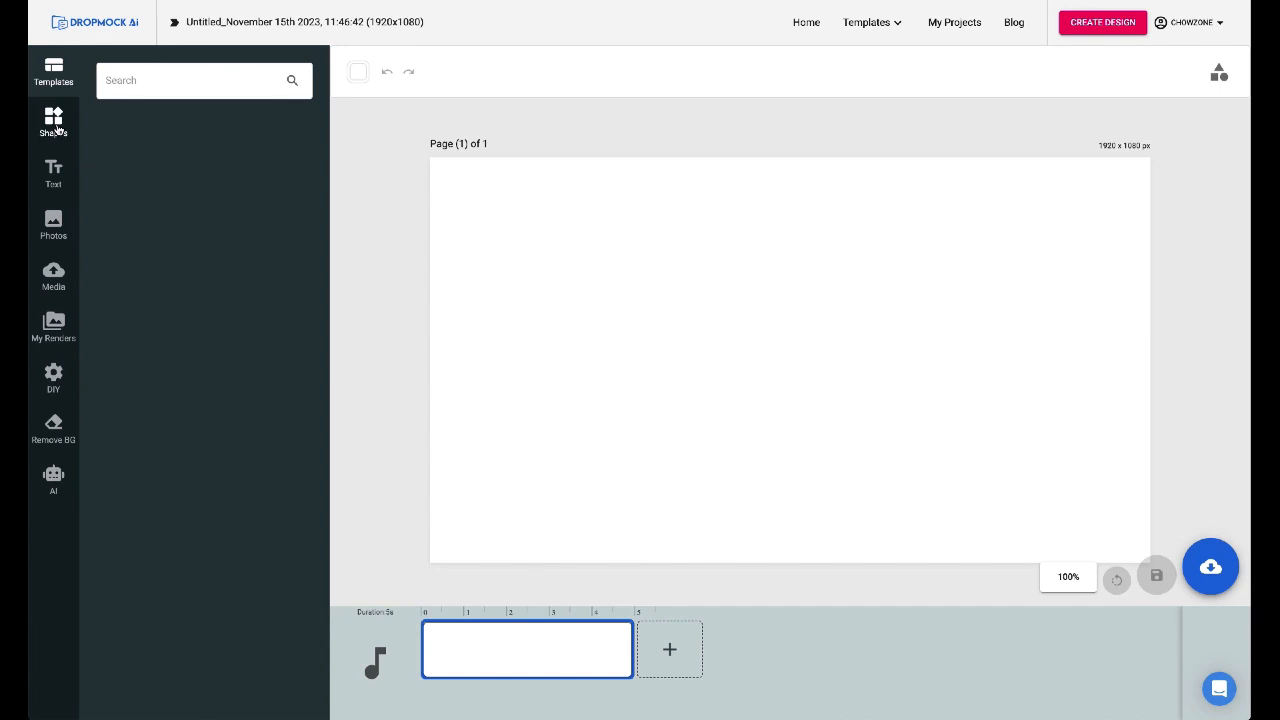
# Step: Look through the editor's asset categories, from shapes, text, photos and media to renders, DIY folders and the AI prompt
pyautogui.click(55, 124)
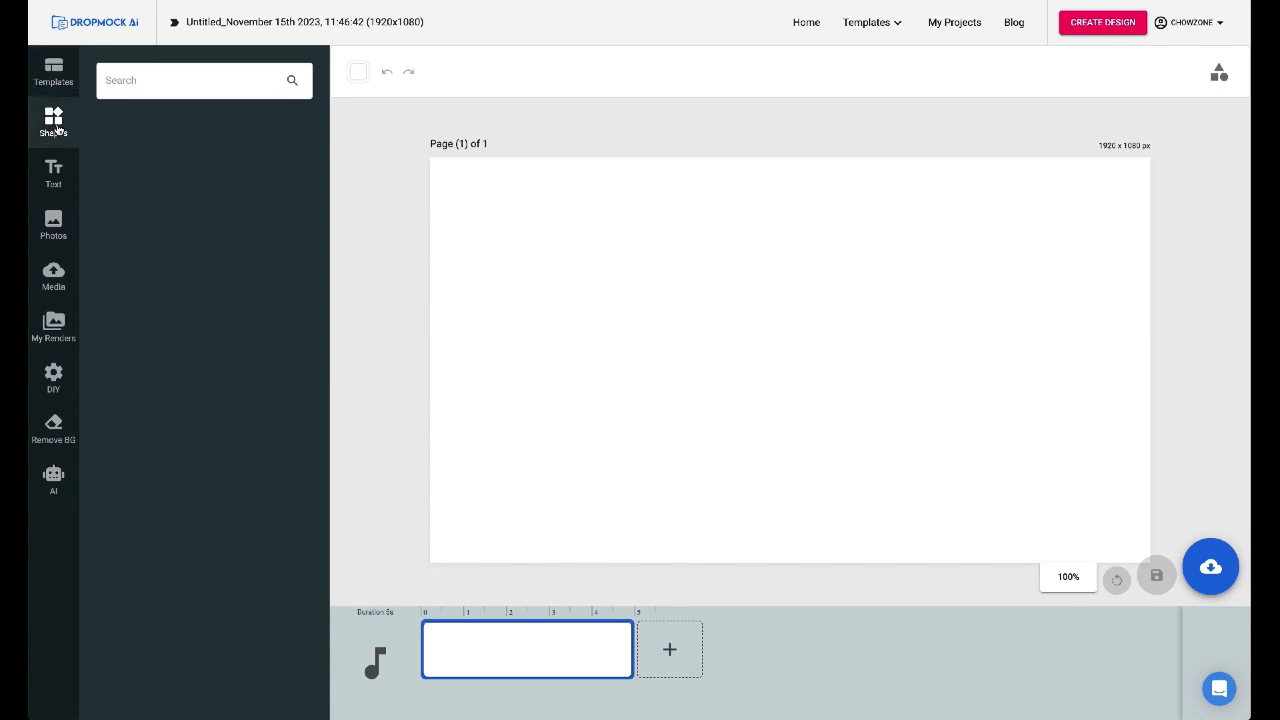
pyautogui.click(53, 172)
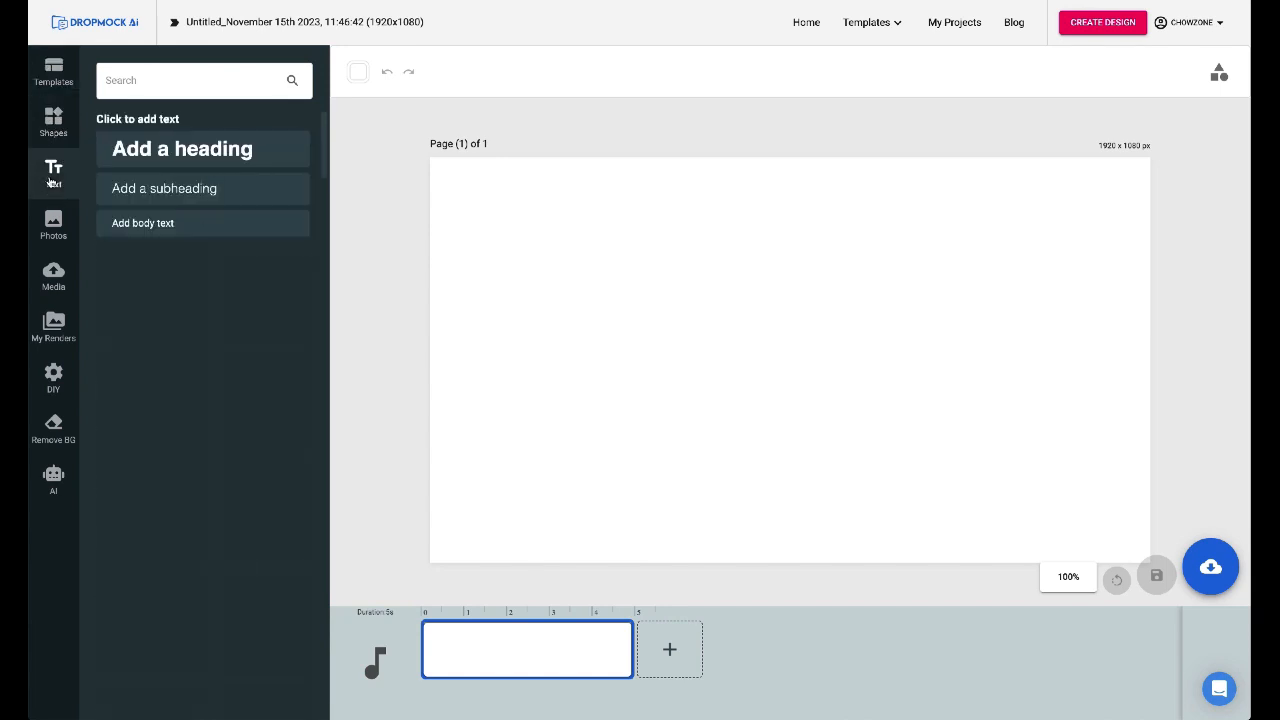
pyautogui.click(52, 226)
pyautogui.click(53, 280)
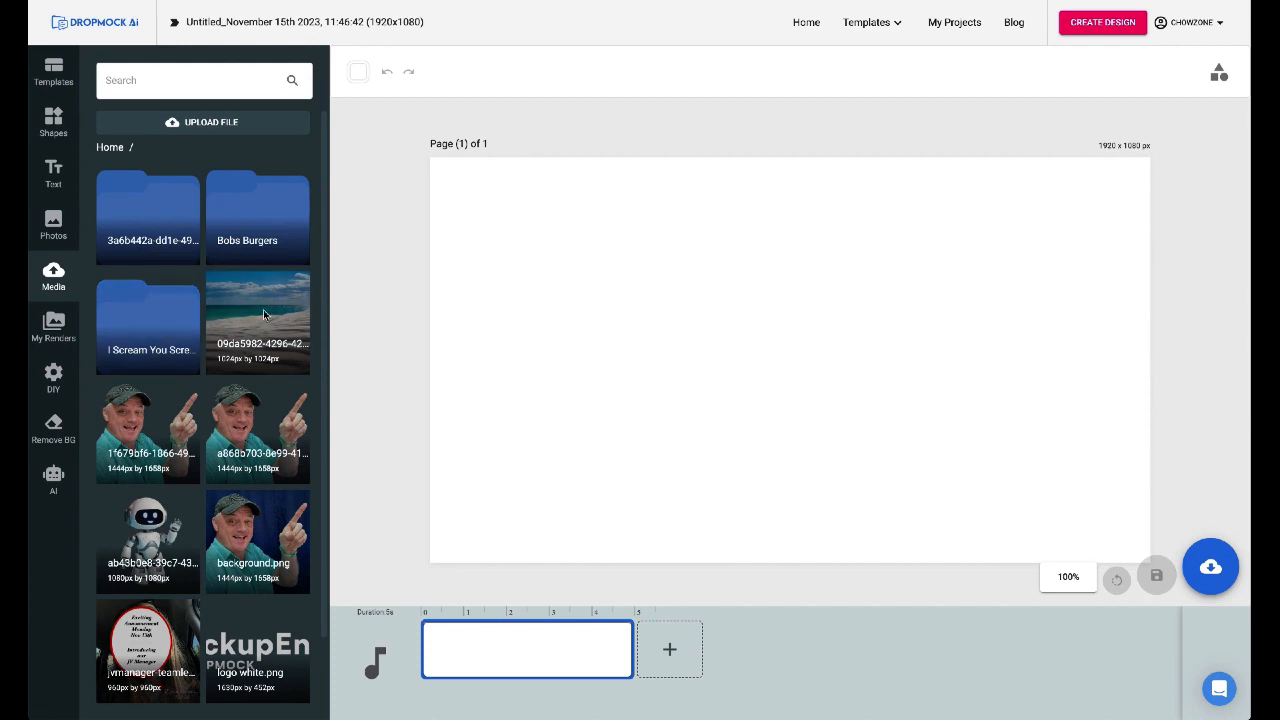
pyautogui.click(47, 331)
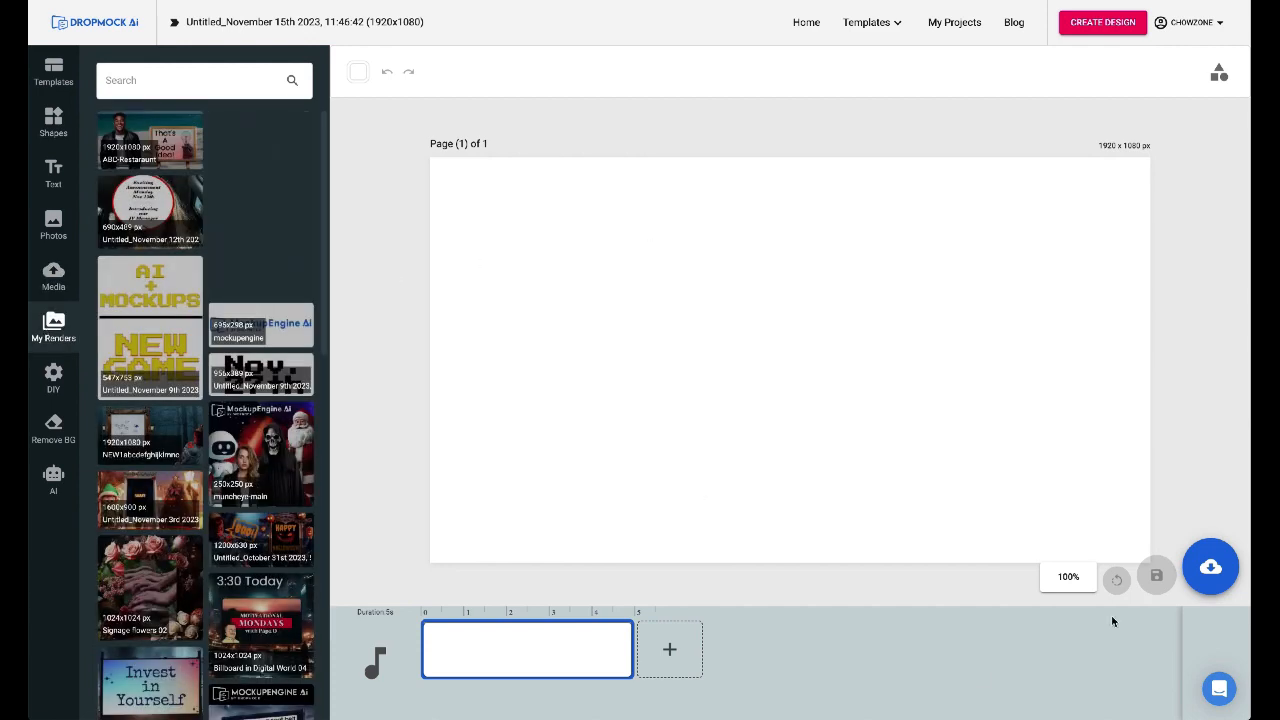
pyautogui.click(54, 374)
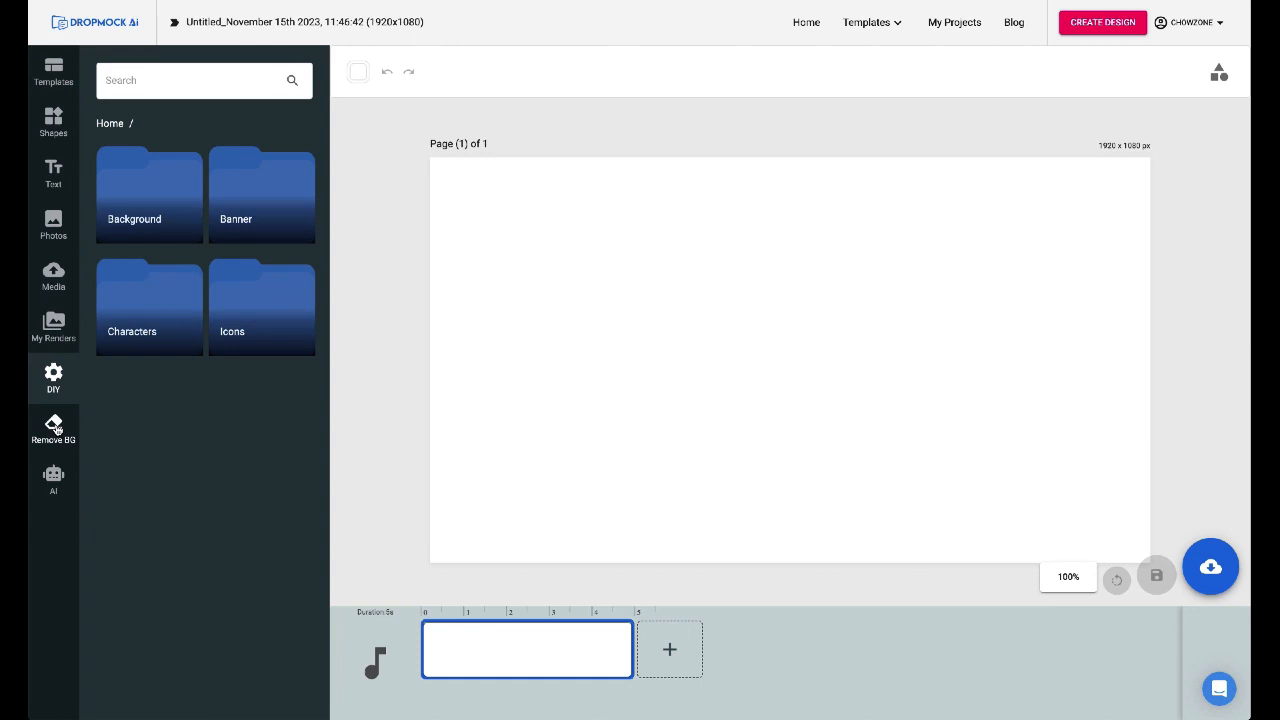
pyautogui.click(53, 477)
pyautogui.click(131, 90)
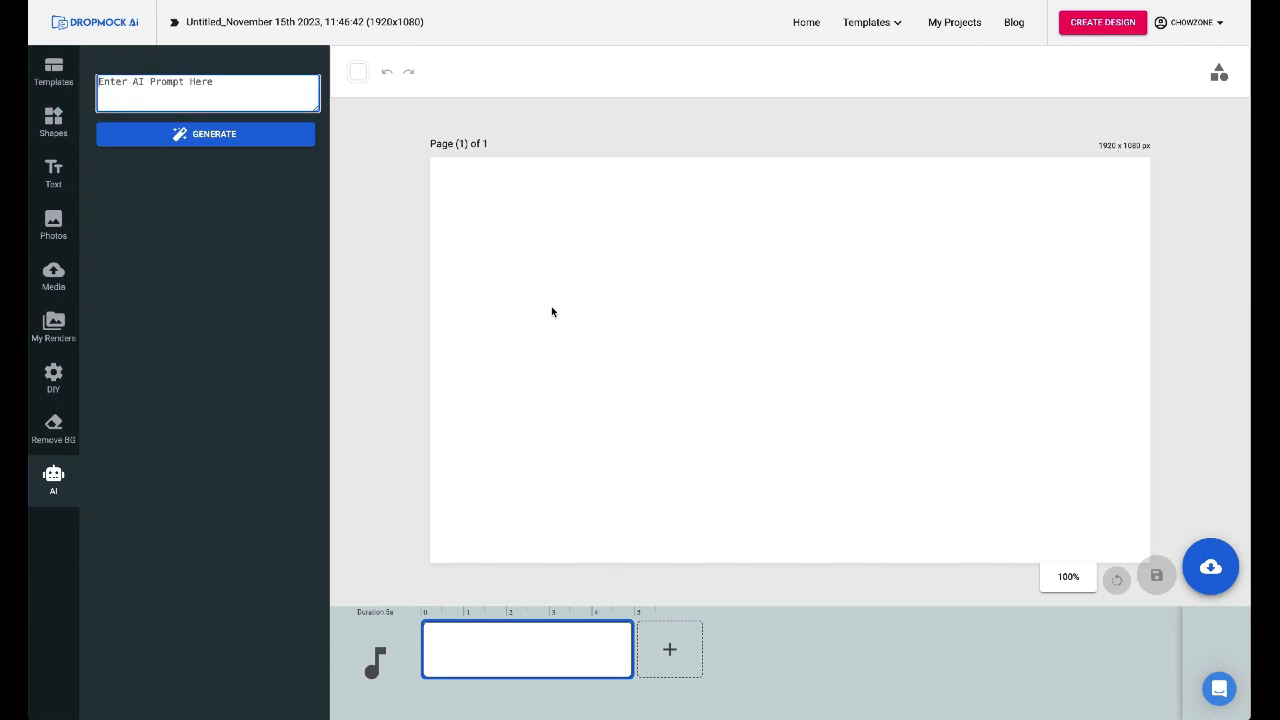
# Step: Open the template library and try the Image and Video type filters in turn, clearing each one again
pyautogui.moveTo(866, 22)
pyautogui.click(824, 264)
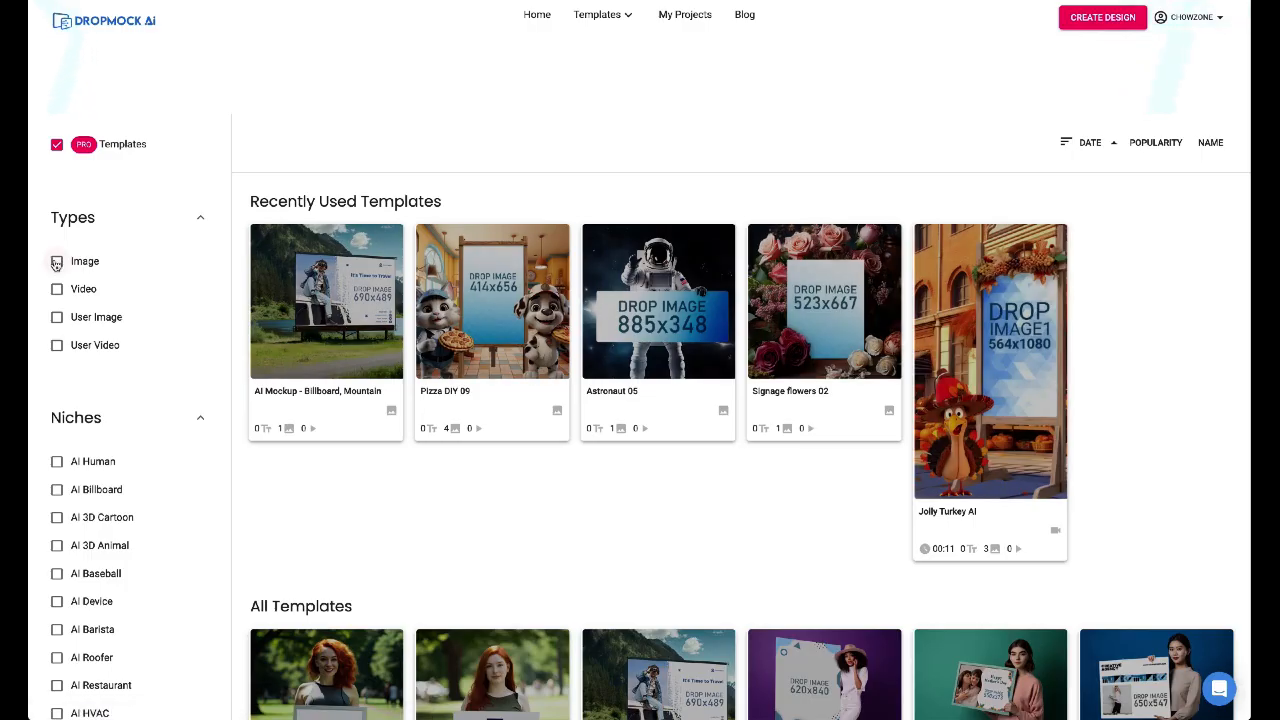
pyautogui.click(56, 262)
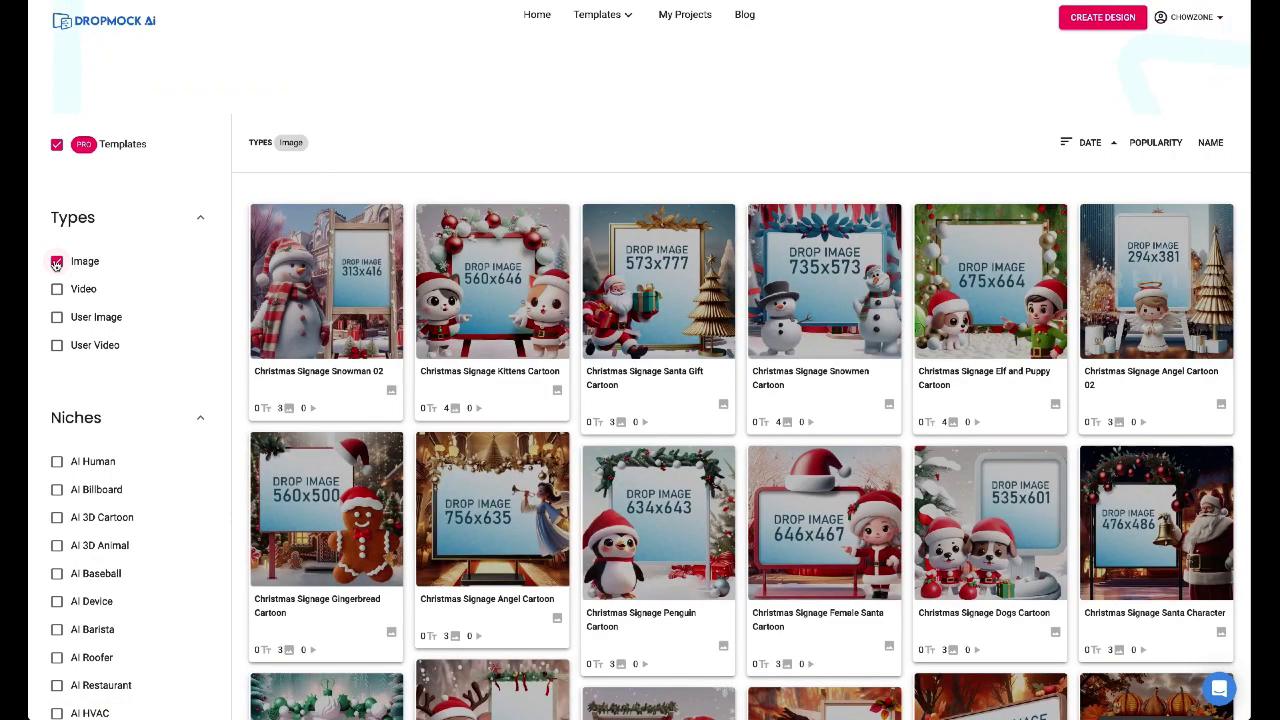
pyautogui.click(56, 262)
pyautogui.click(57, 290)
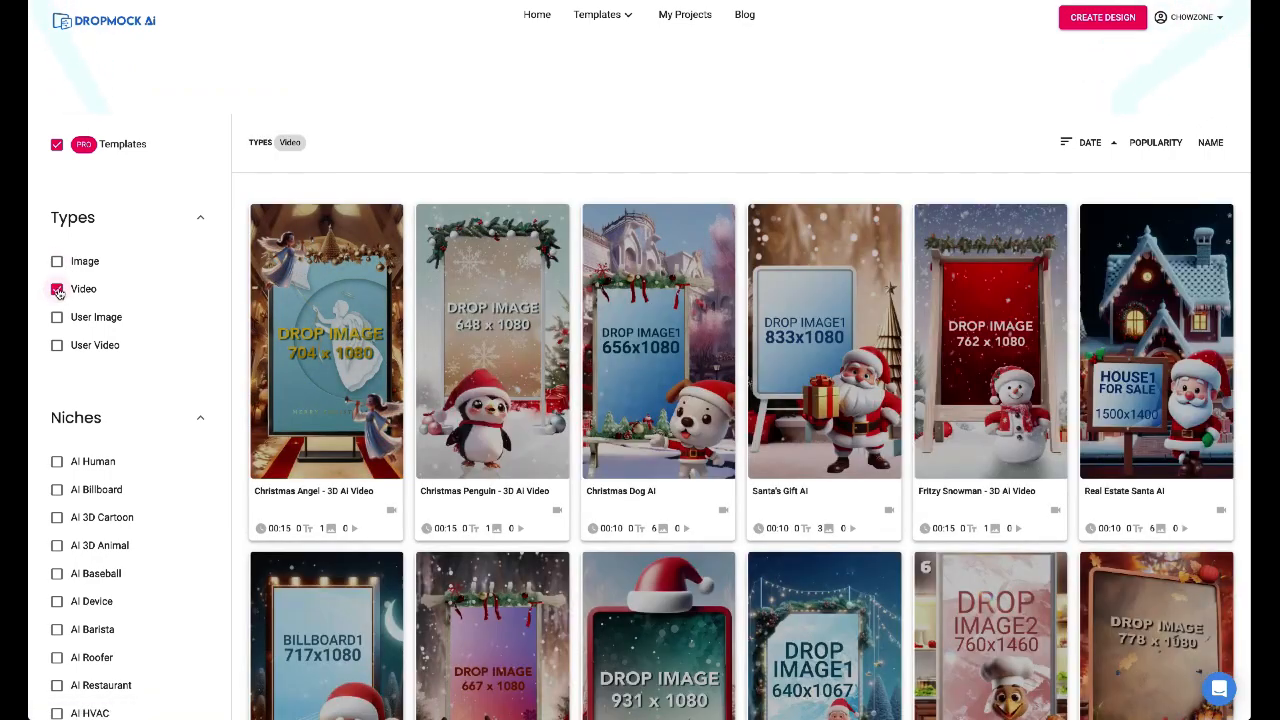
pyautogui.click(57, 290)
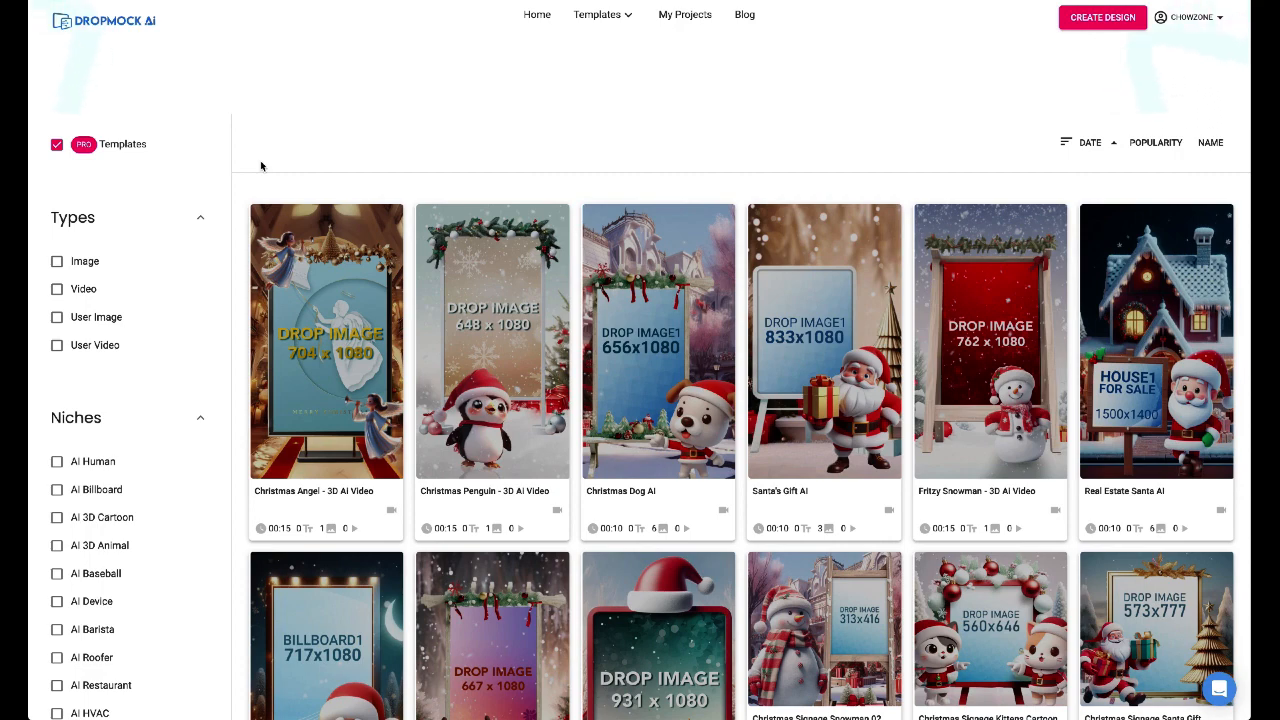
# Step: Filter the templates by the AI Human niche and expand the full list of niches
pyautogui.scroll(-1, 58, 440)
pyautogui.click(57, 405)
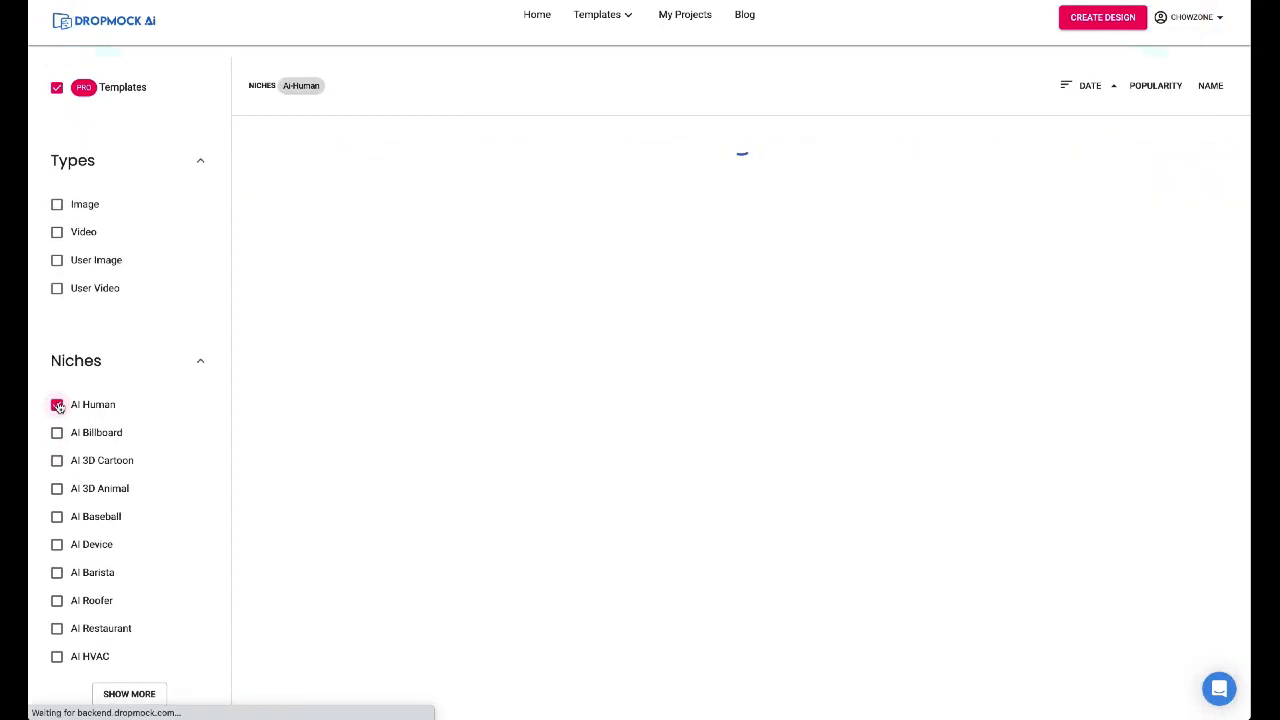
pyautogui.scroll(-3, 103, 403)
pyautogui.click(123, 440)
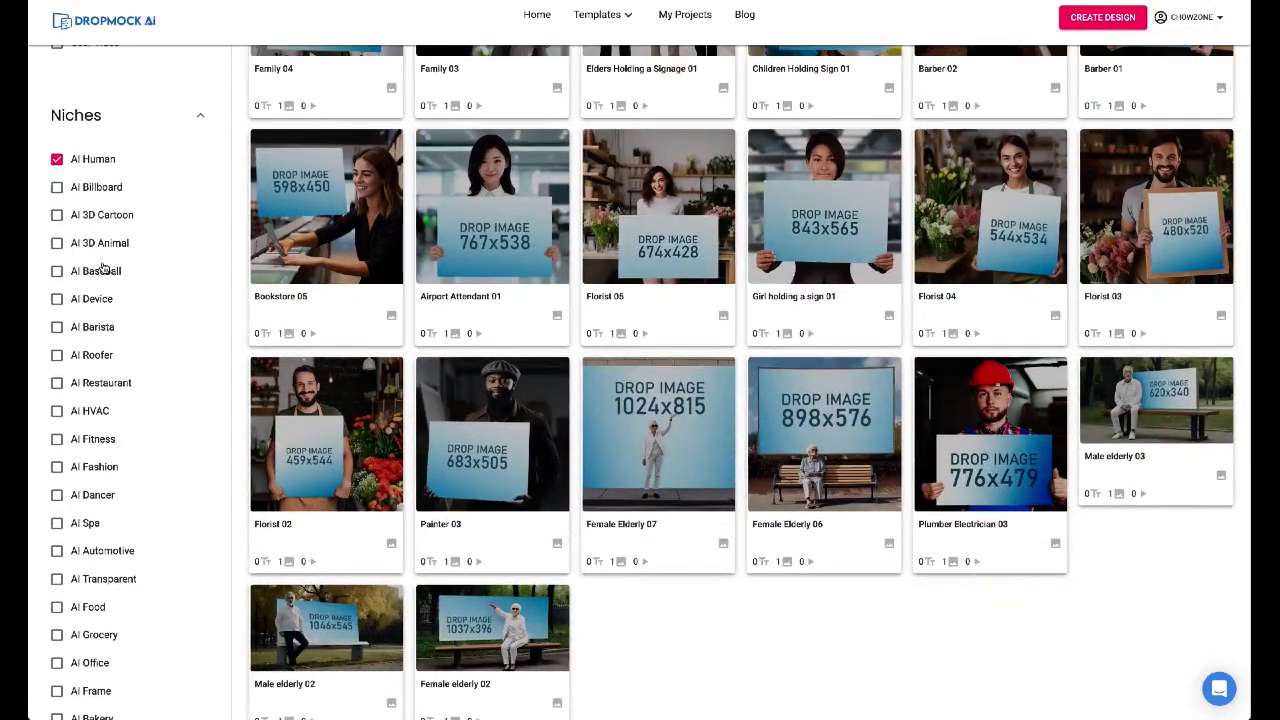
pyautogui.scroll(-4, 103, 268)
pyautogui.scroll(6, 103, 265)
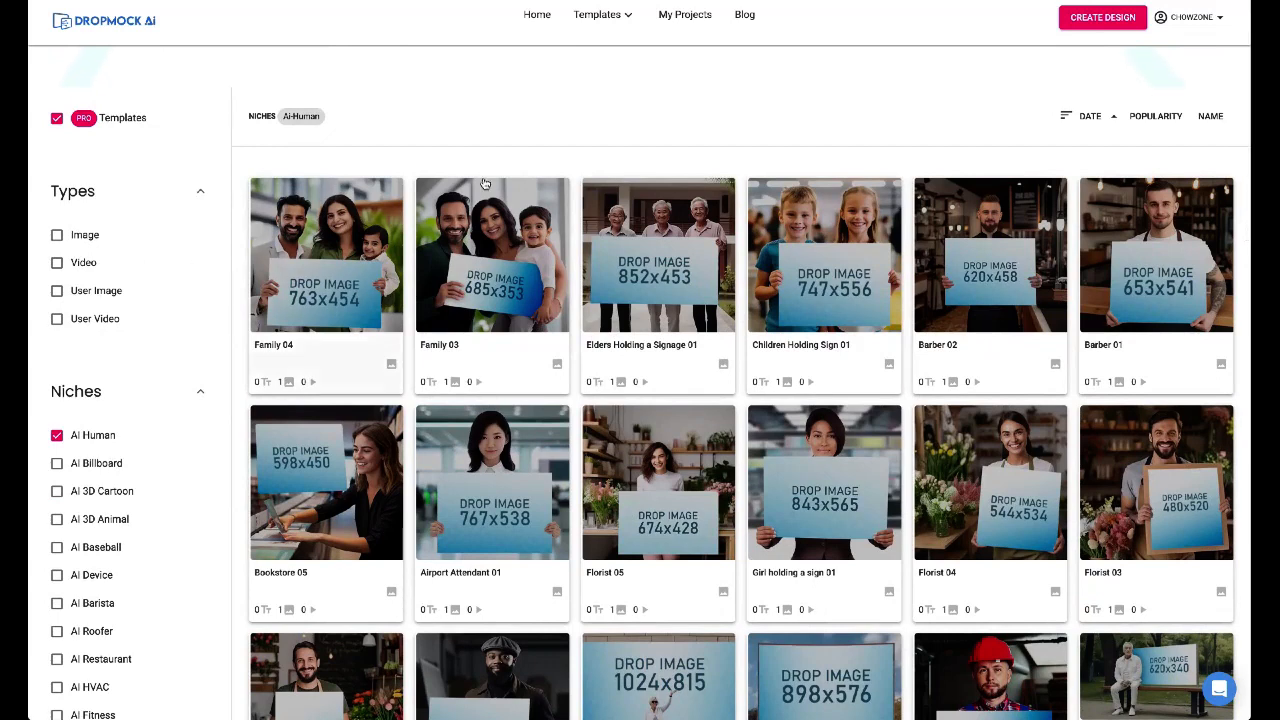
# Step: Open the Children Holding Sign 01 template for customizing and save it as a JPG image project titled School Holiday Party
pyautogui.moveTo(815, 313)
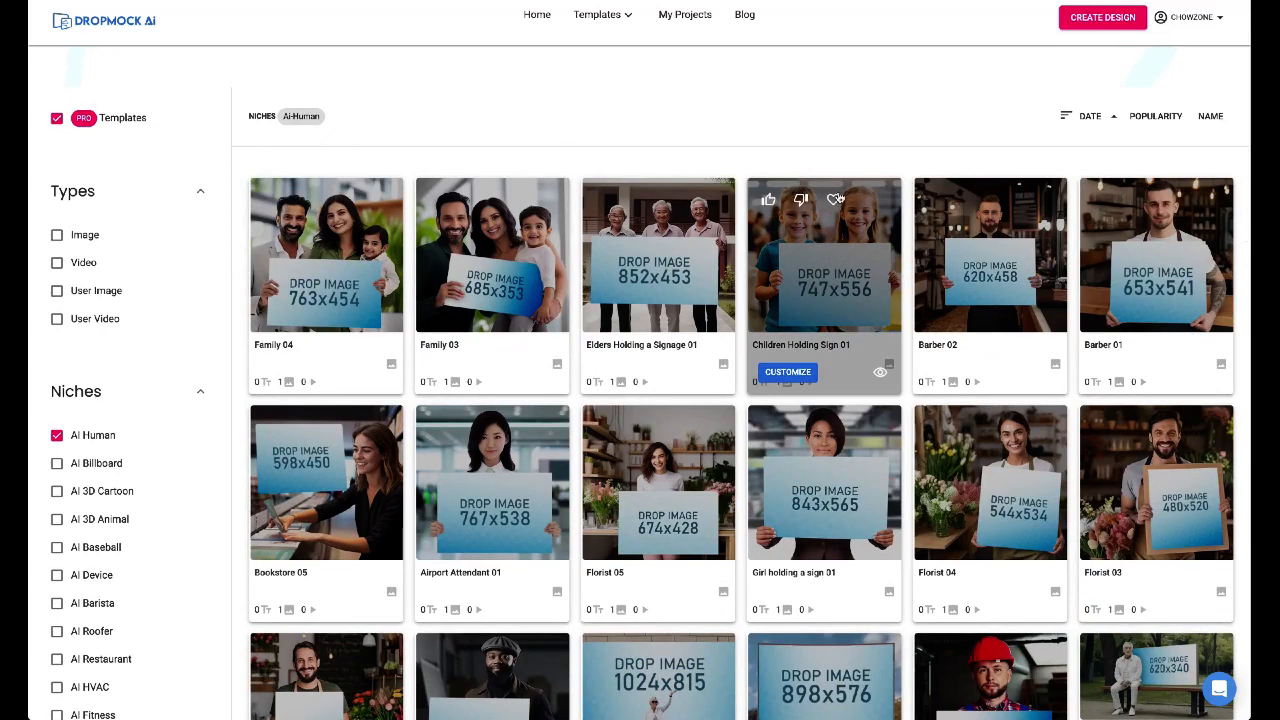
pyautogui.click(796, 377)
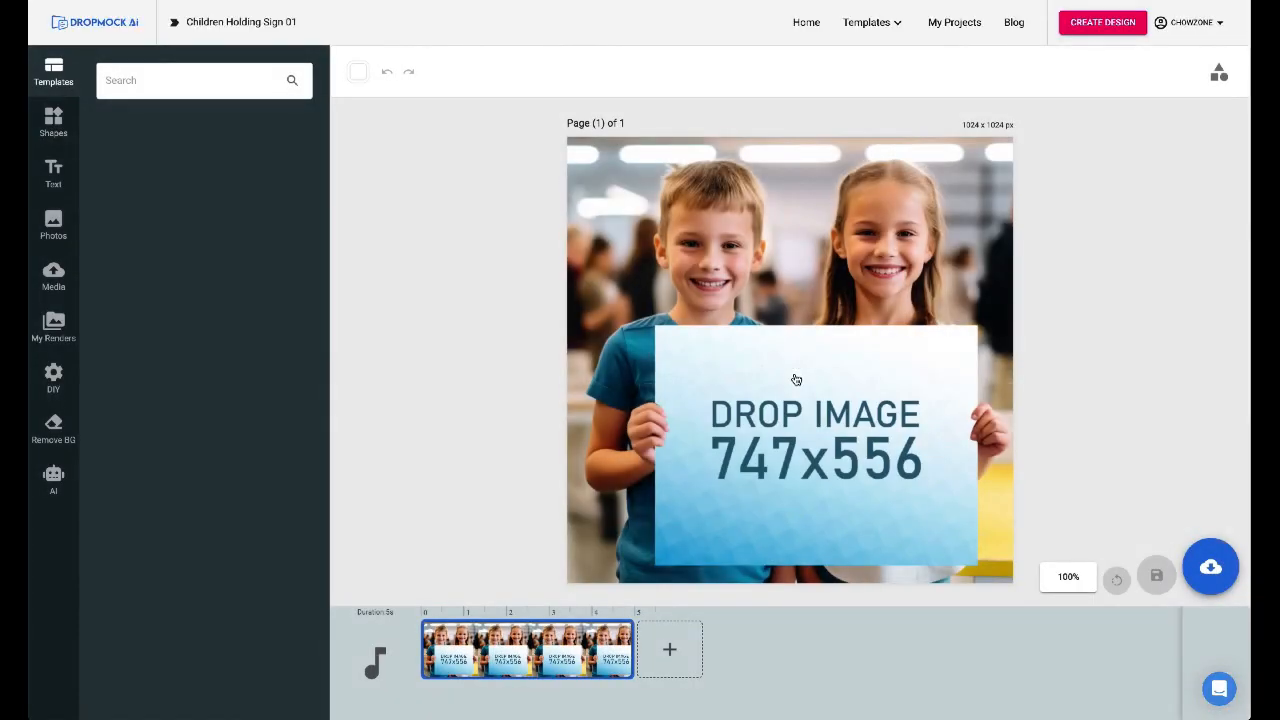
pyautogui.click(1192, 553)
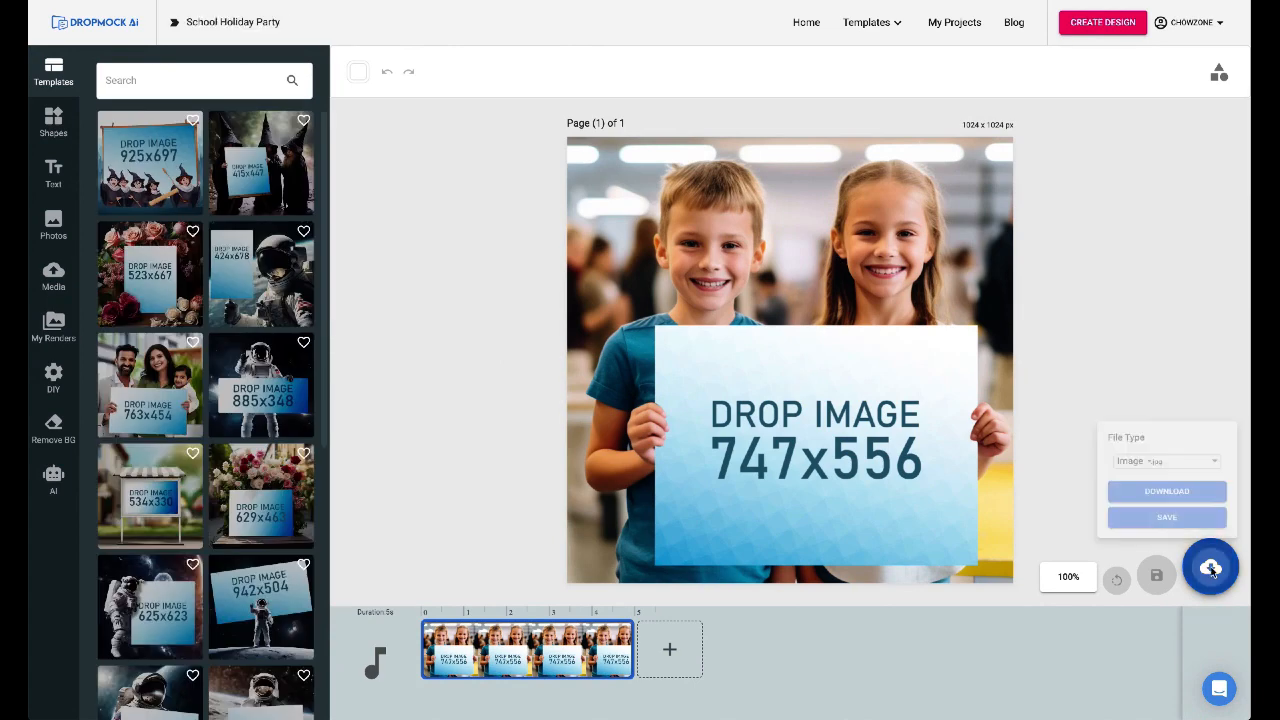
pyautogui.click(1172, 516)
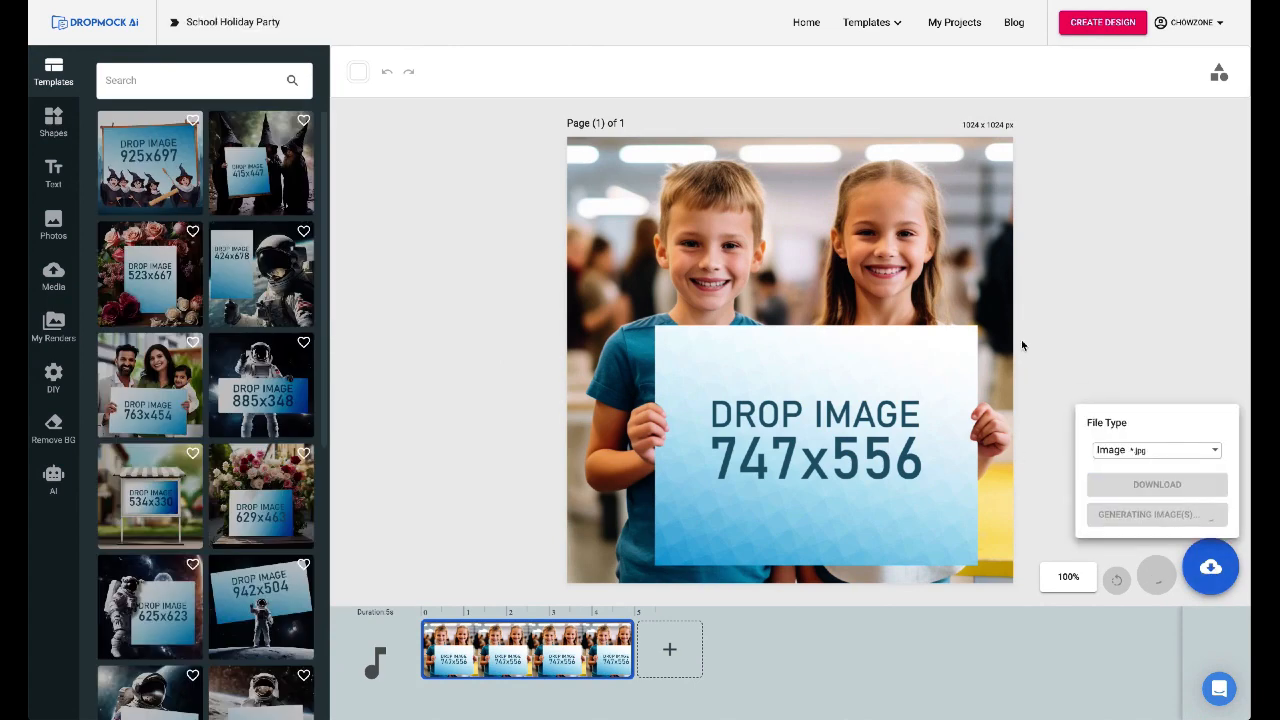
pyautogui.click(1172, 136)
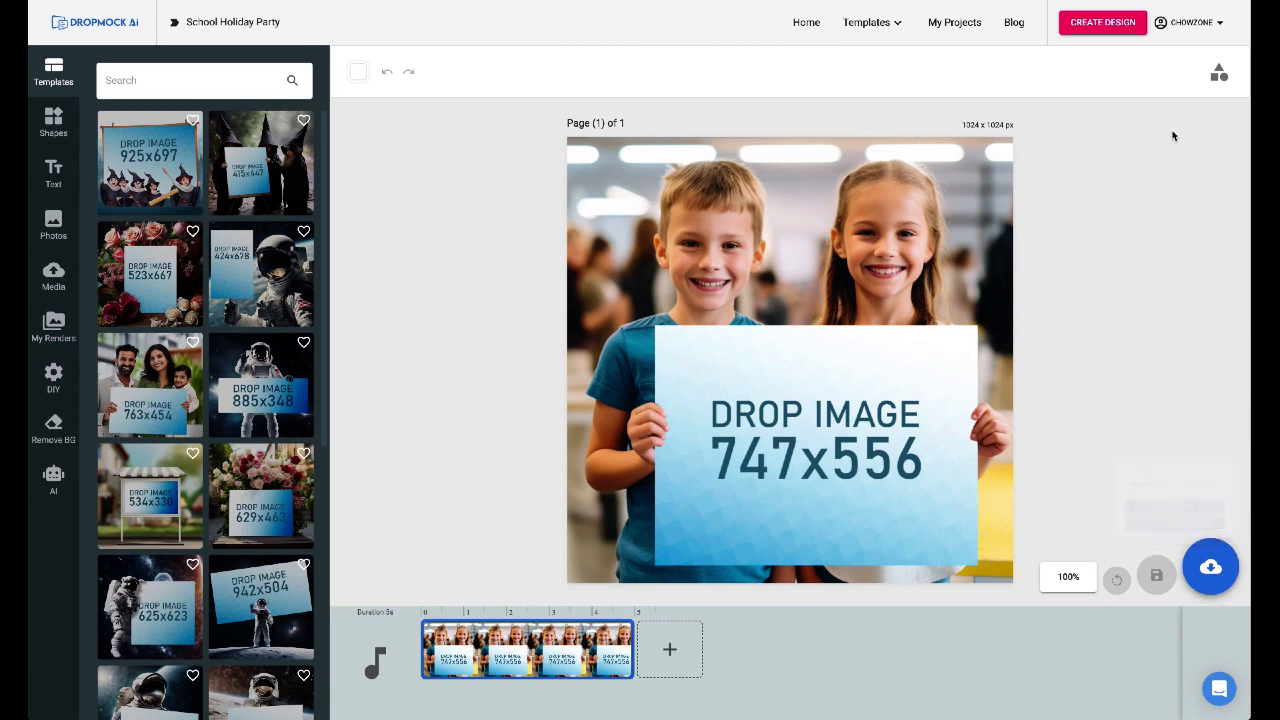
# Step: Create a new blank design with a custom size of 747 x 556 px
pyautogui.click(1103, 24)
pyautogui.click(997, 91)
pyautogui.doubleClick(997, 91)
pyautogui.write('747')
pyautogui.press('Tab')
pyautogui.write('556')
pyautogui.click(1068, 131)
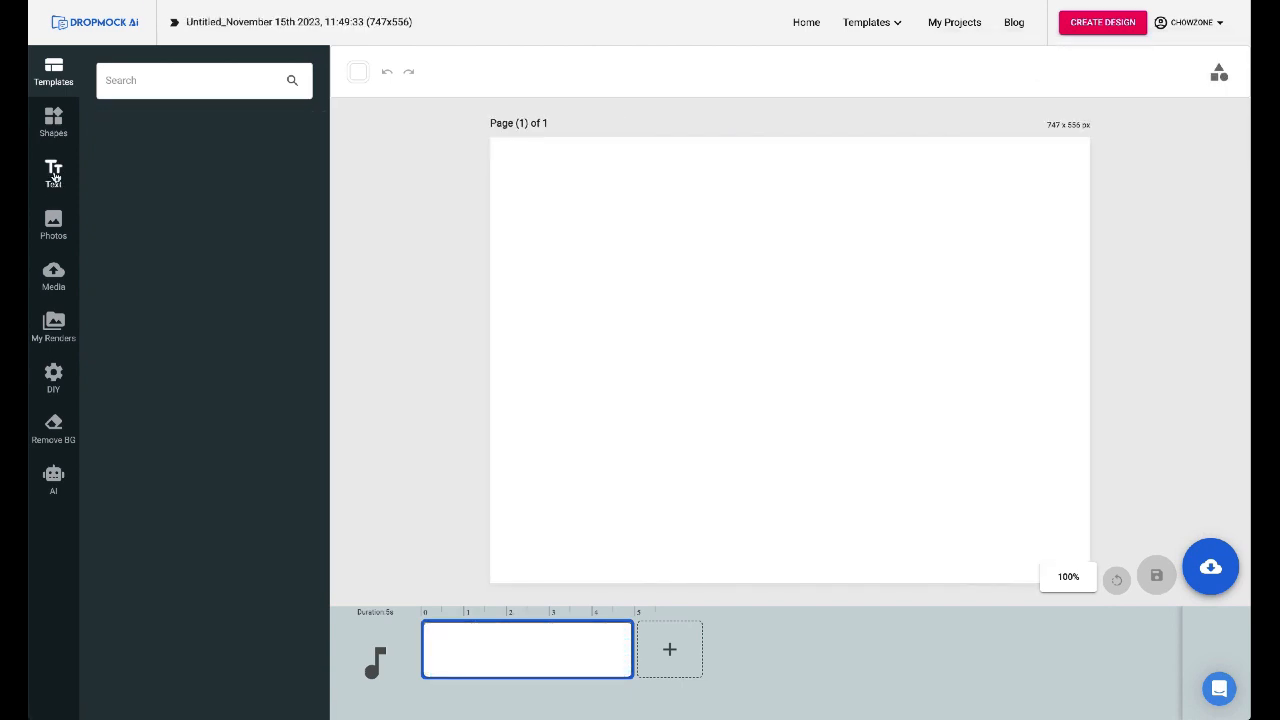
# Step: Add a heading to the page reading "Holiday Party Dec. 19th" on three lines
pyautogui.click(55, 176)
pyautogui.click(140, 161)
pyautogui.write('y')
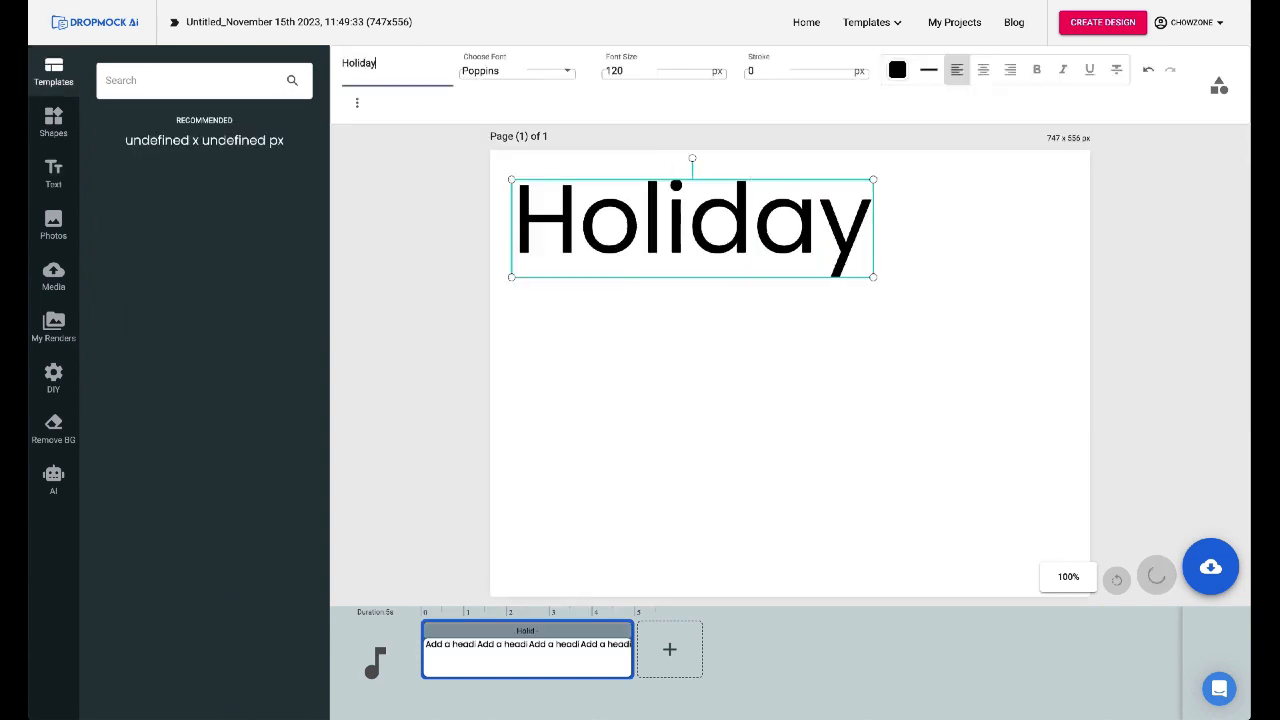
pyautogui.press('BackSpace')
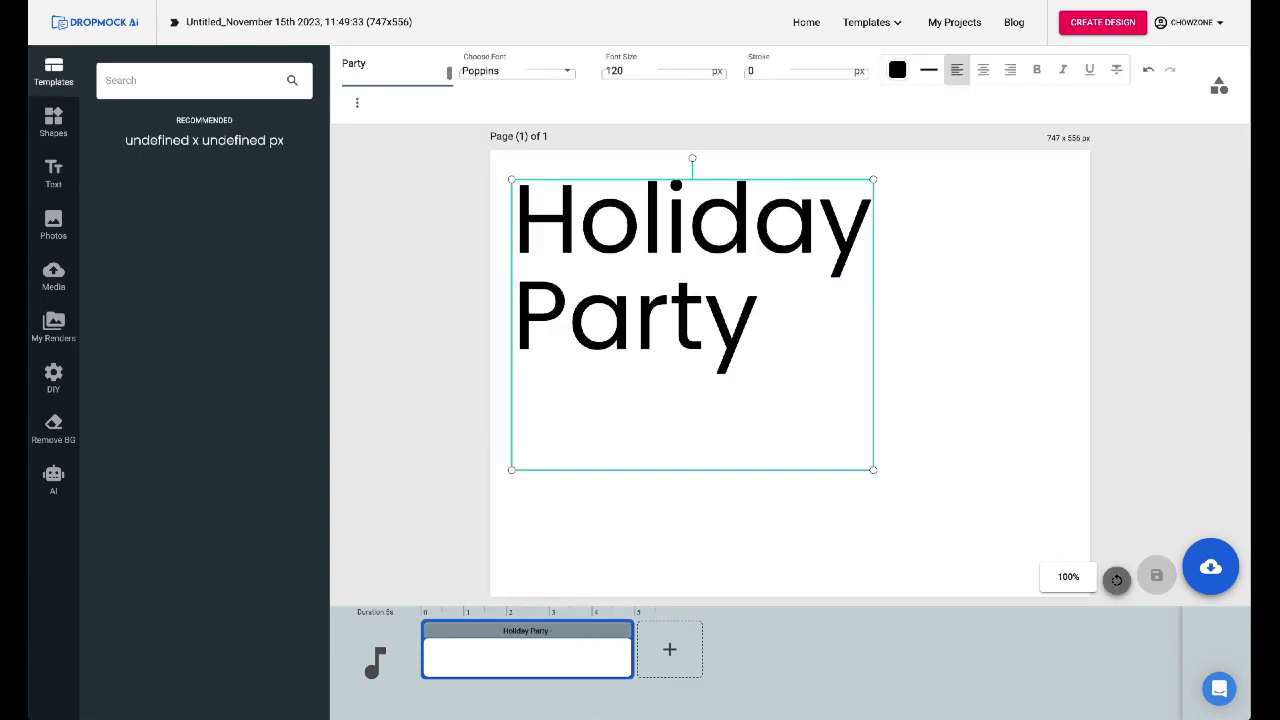
pyautogui.write('Dec.')
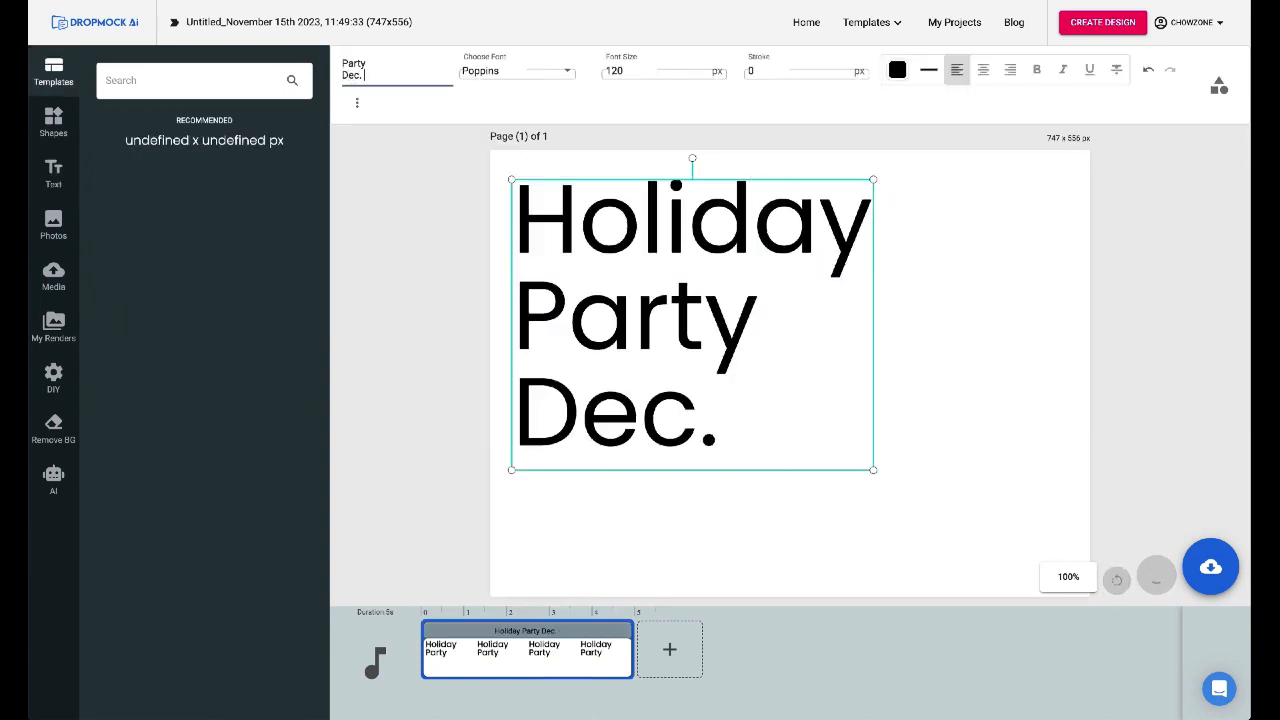
pyautogui.write(' 19th')
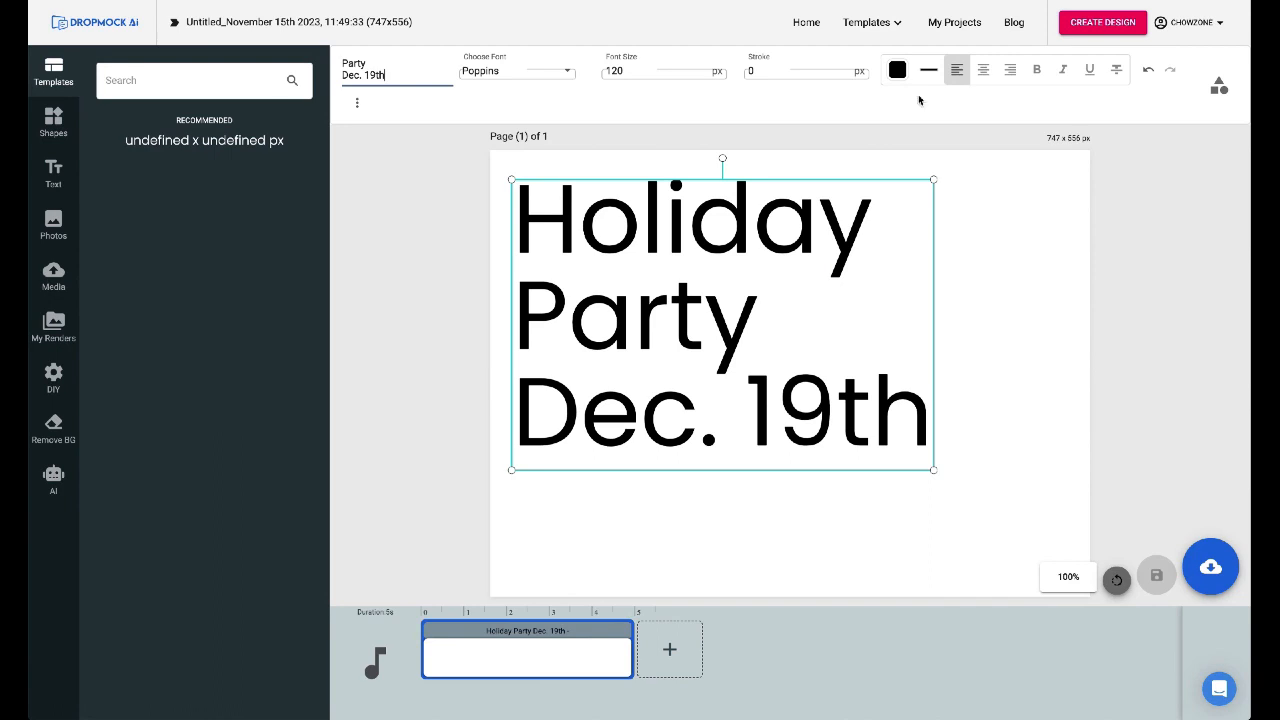
# Step: Centre-align the heading, move it to the page's upper left corner and enlarge it to nearly fill the page
pyautogui.click(983, 69)
pyautogui.moveTo(765, 244); pyautogui.dragTo(748, 219)
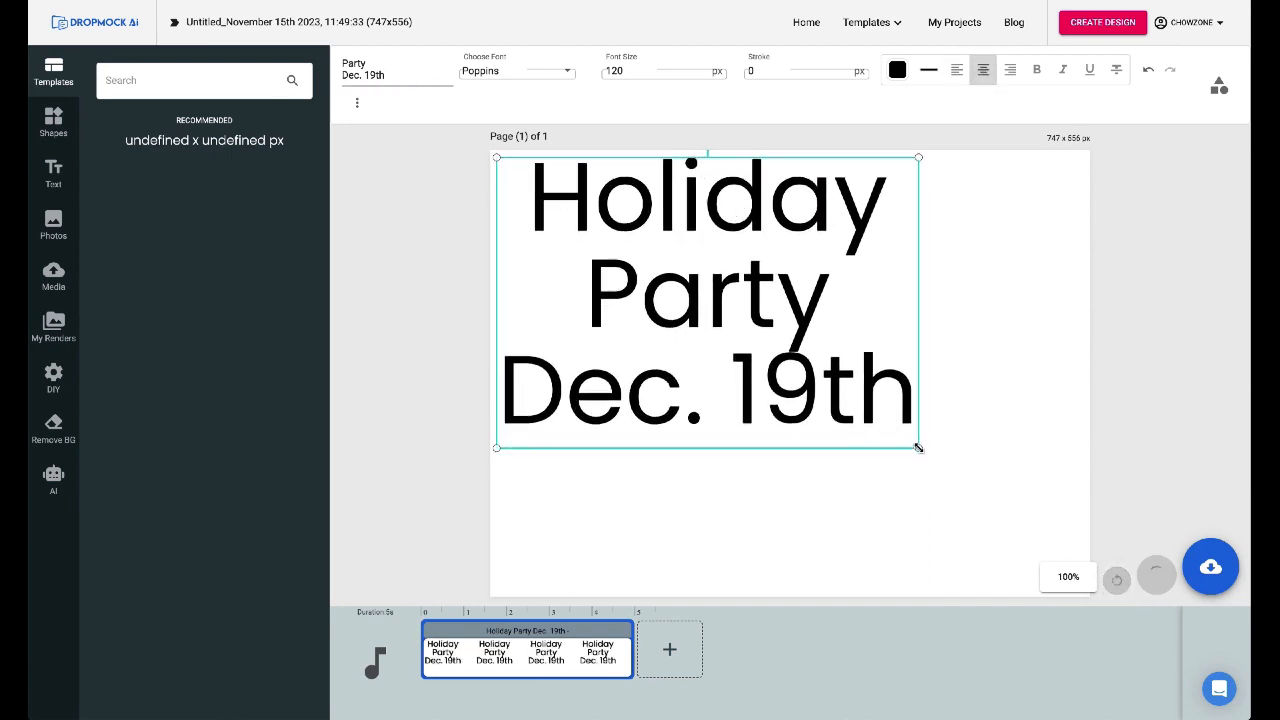
pyautogui.moveTo(918, 448); pyautogui.dragTo(1063, 578)
pyautogui.click(954, 583)
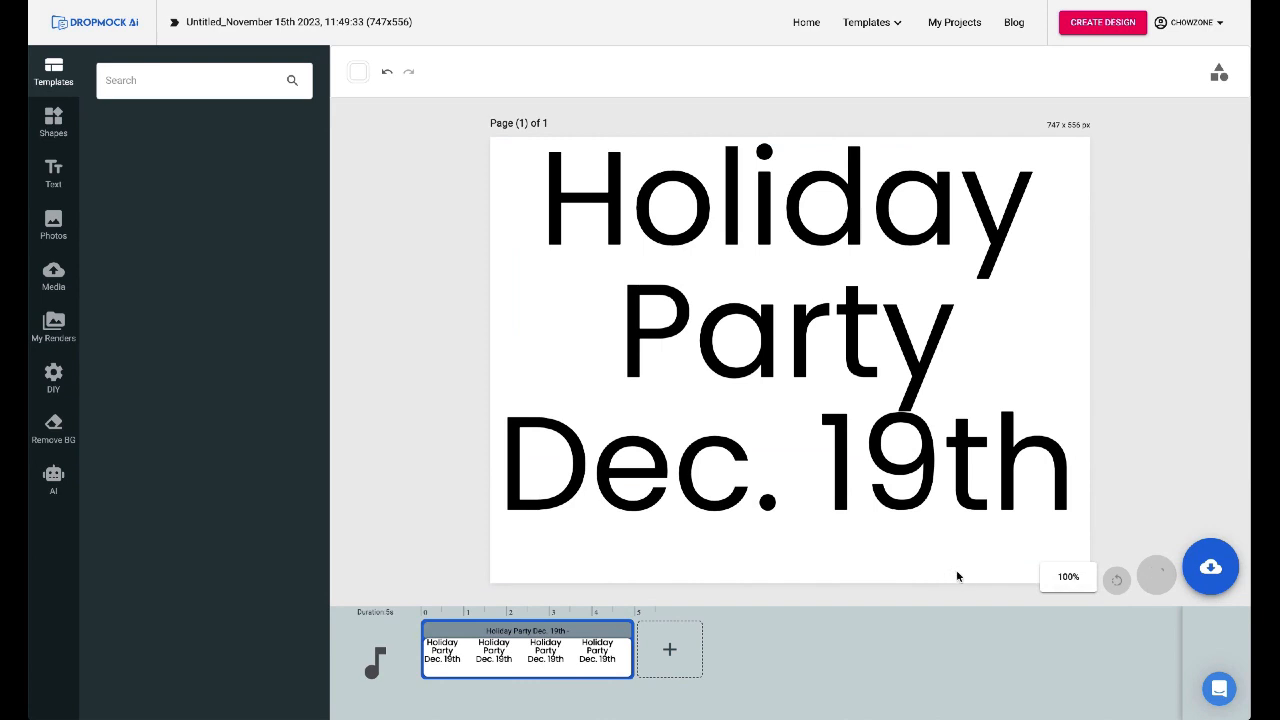
# Step: Set the page background colour to bright red
pyautogui.click(545, 565)
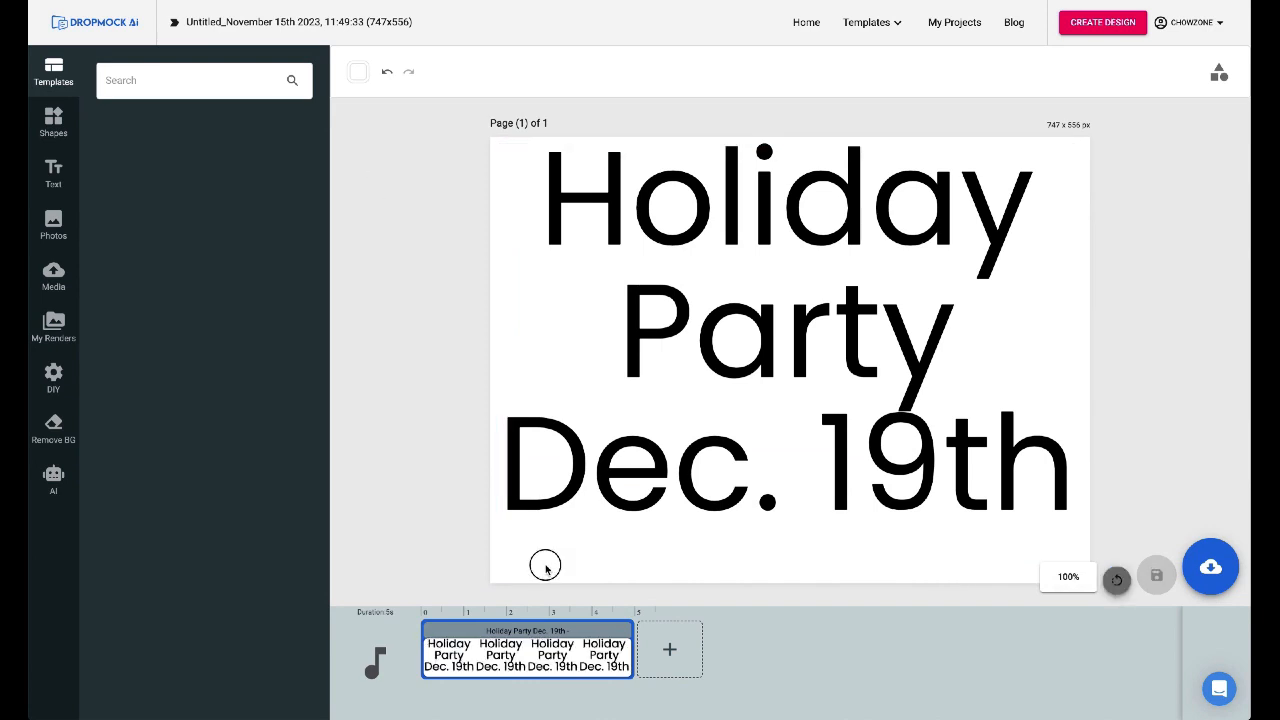
pyautogui.click(357, 70)
pyautogui.moveTo(343, 127); pyautogui.dragTo(485, 123)
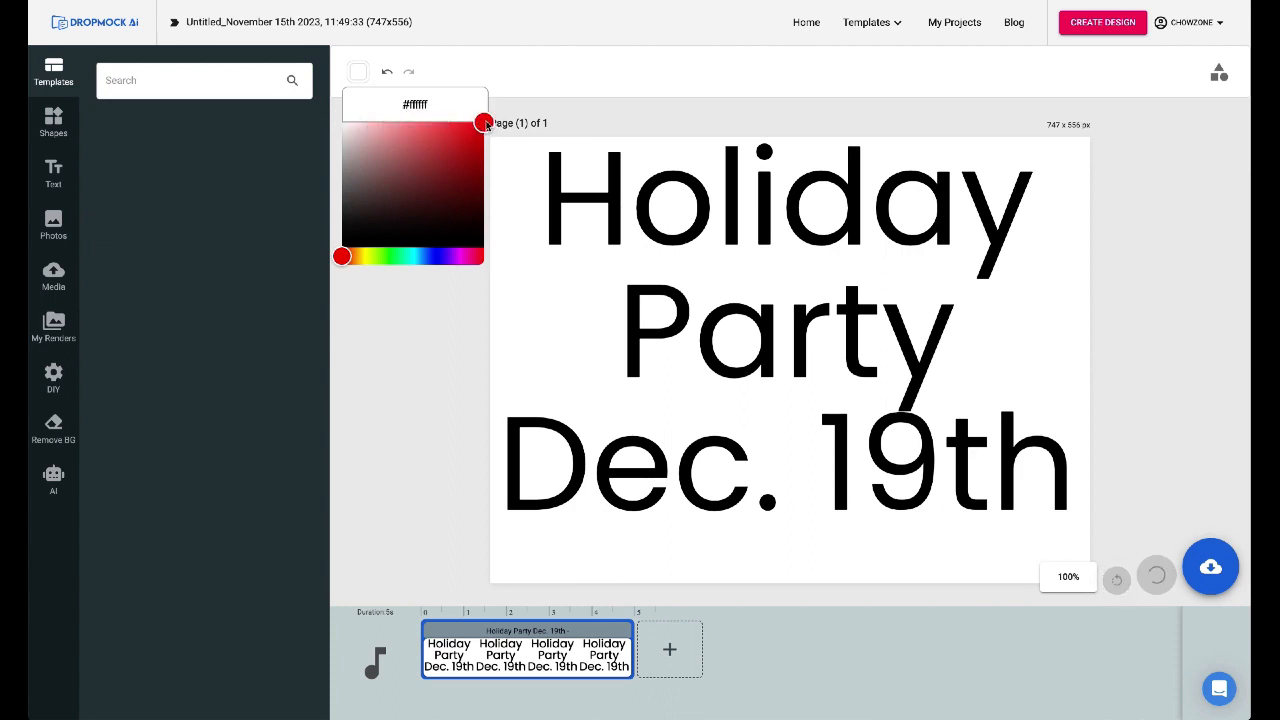
# Step: Shift the heading slightly down and set its text colour to white (#ffffff)
pyautogui.click(609, 202)
pyautogui.moveTo(609, 202); pyautogui.dragTo(606, 214)
pyautogui.click(897, 70)
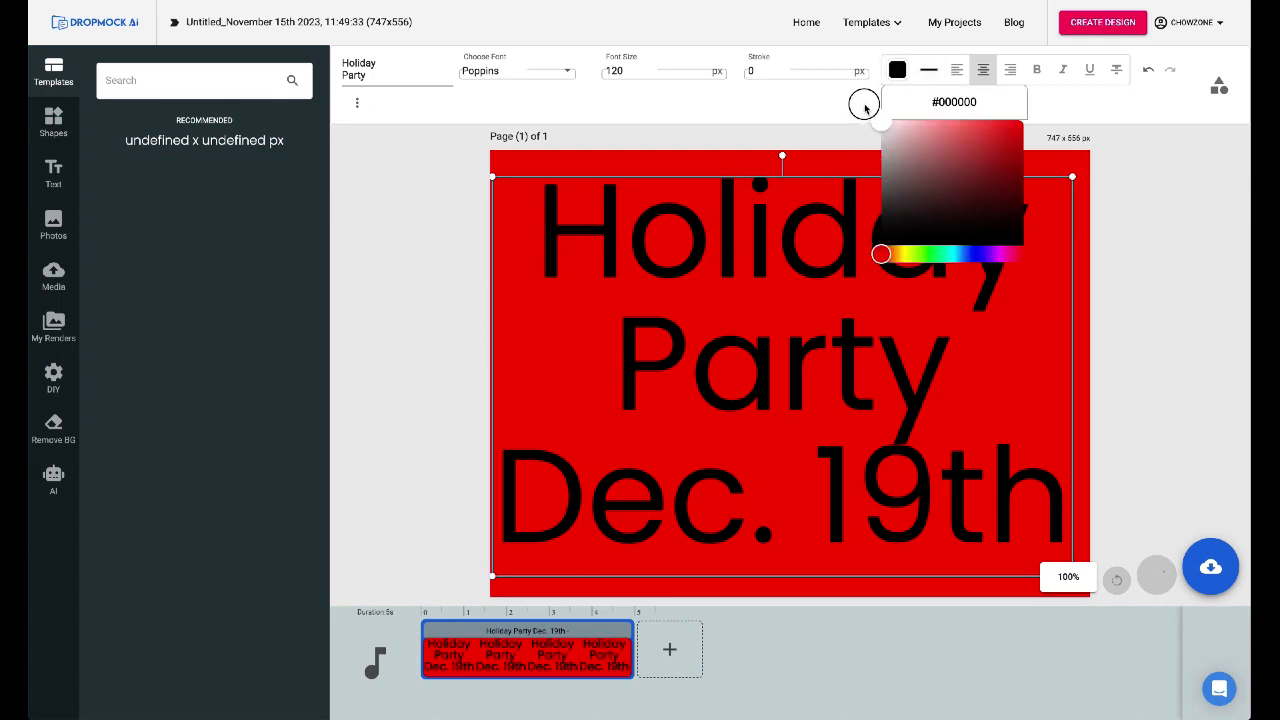
pyautogui.click(881, 120)
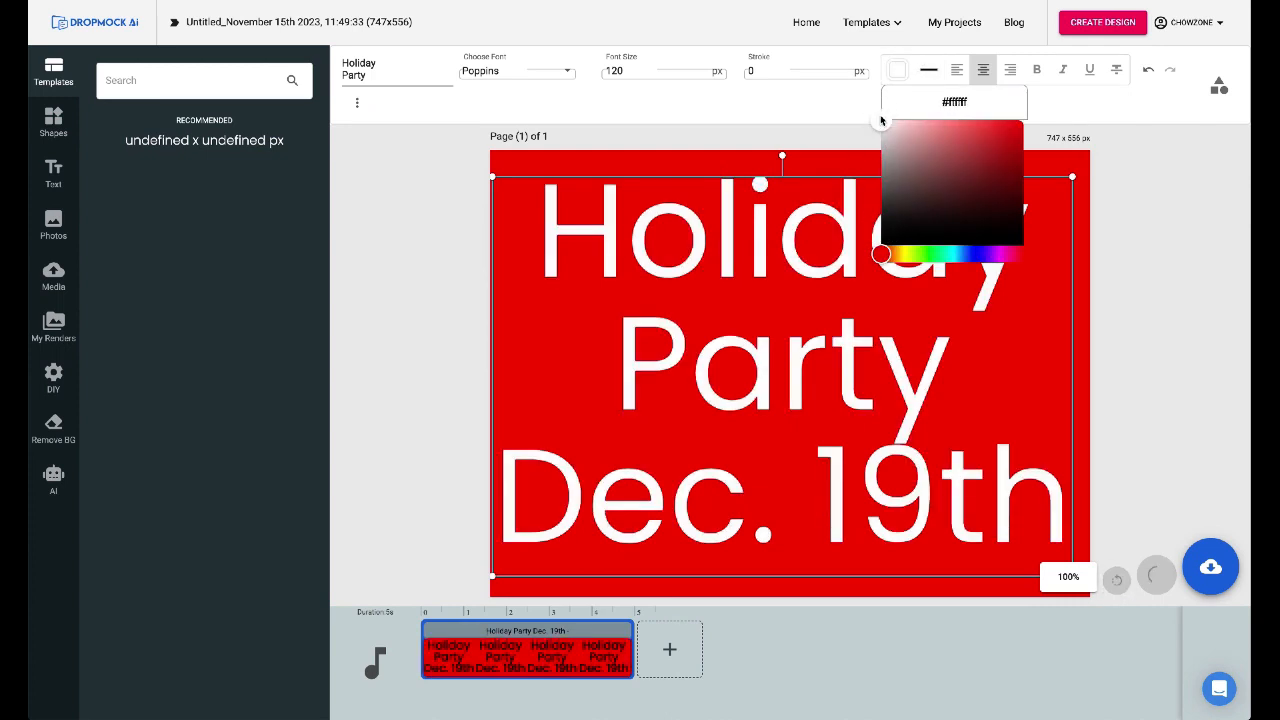
pyautogui.click(1104, 175)
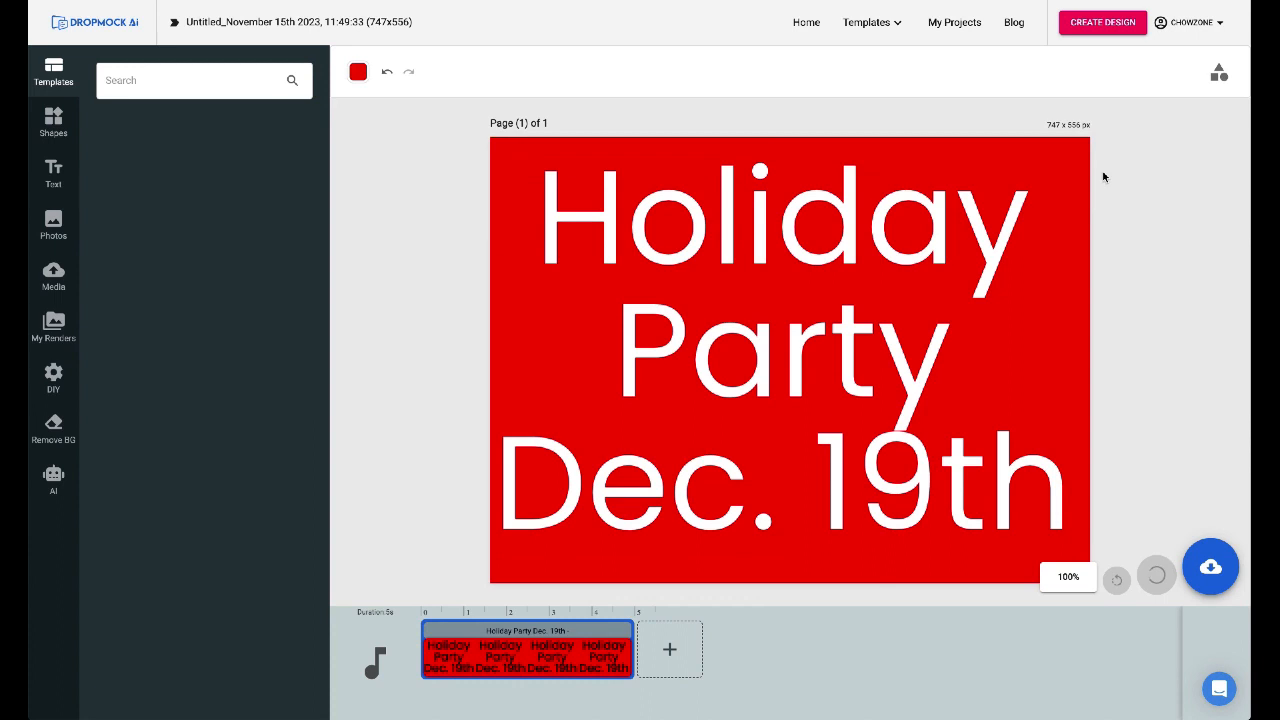
# Step: Save the Holiday Party sign design as a JPG image
pyautogui.click(1213, 568)
pyautogui.click(1186, 515)
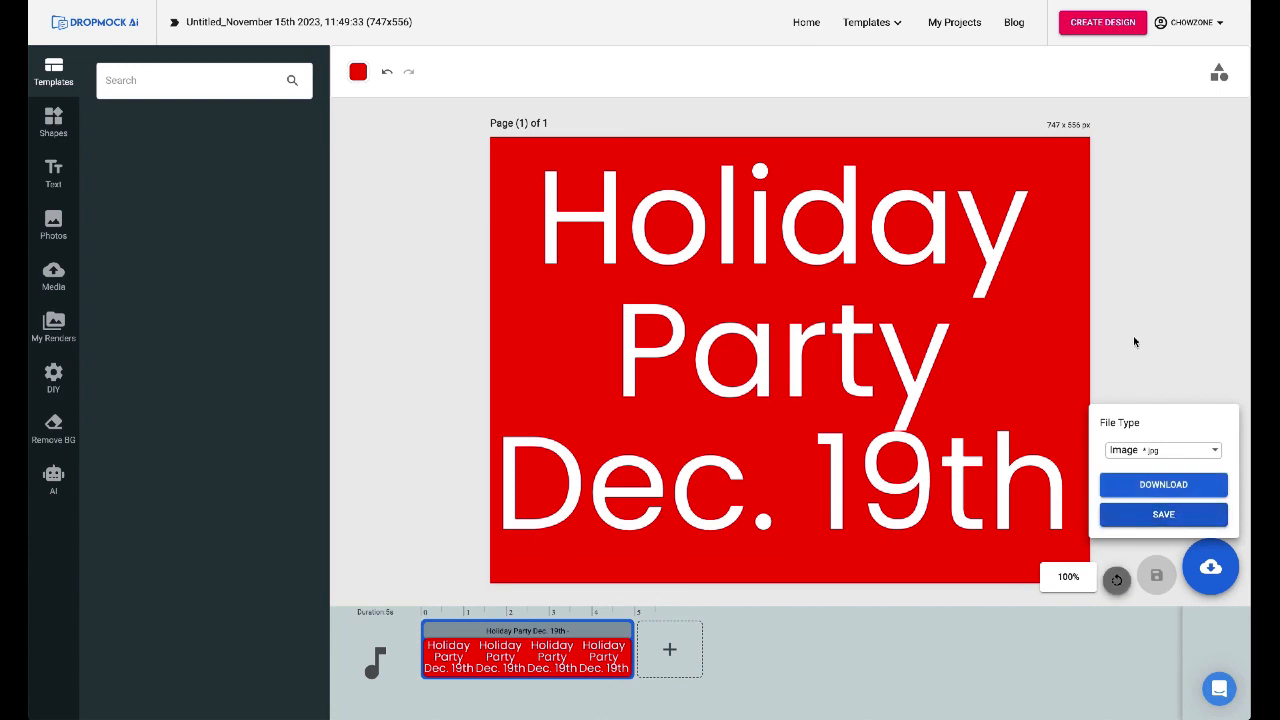
# Step: Open the School Holiday Party project from the published projects for modification
pyautogui.click(955, 22)
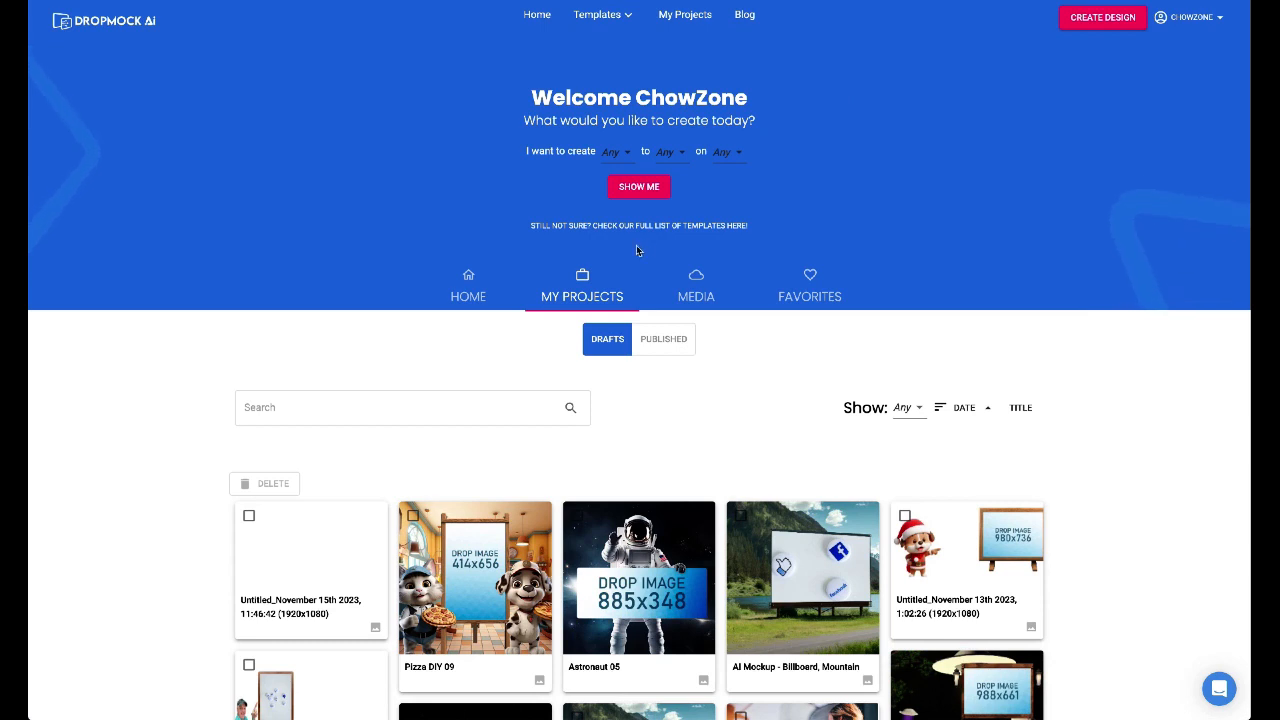
pyautogui.click(663, 338)
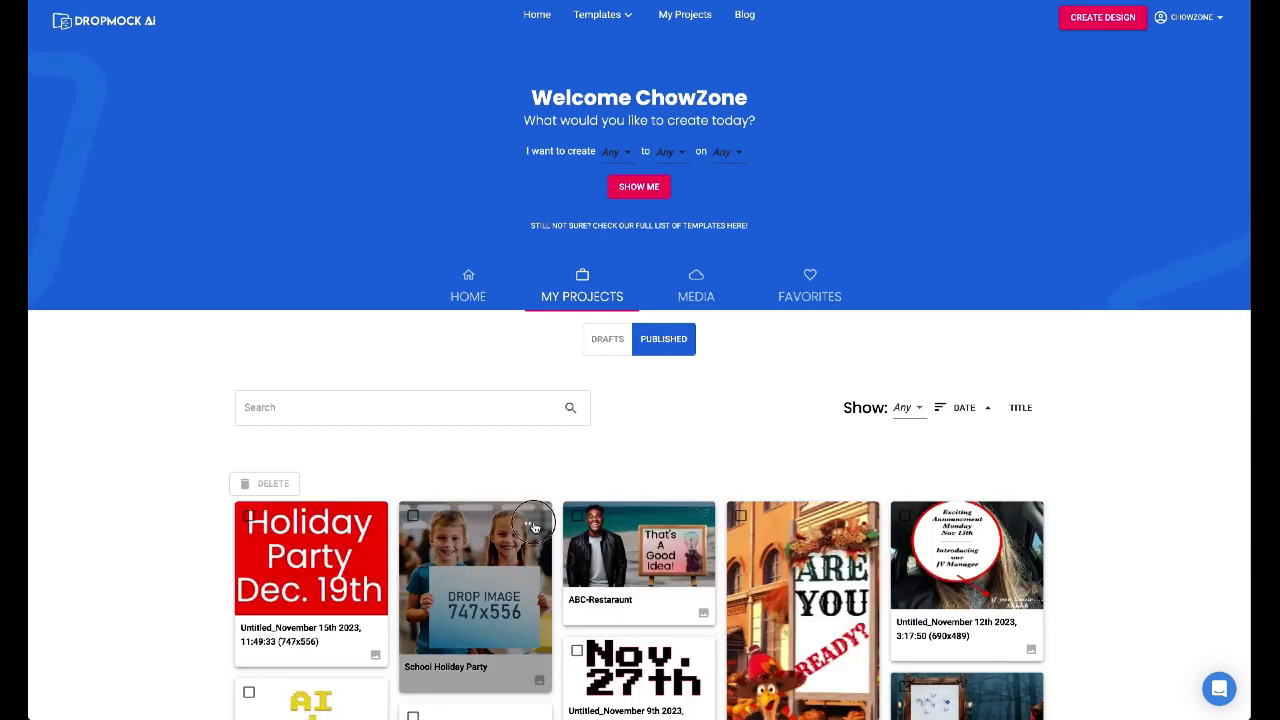
pyautogui.click(538, 525)
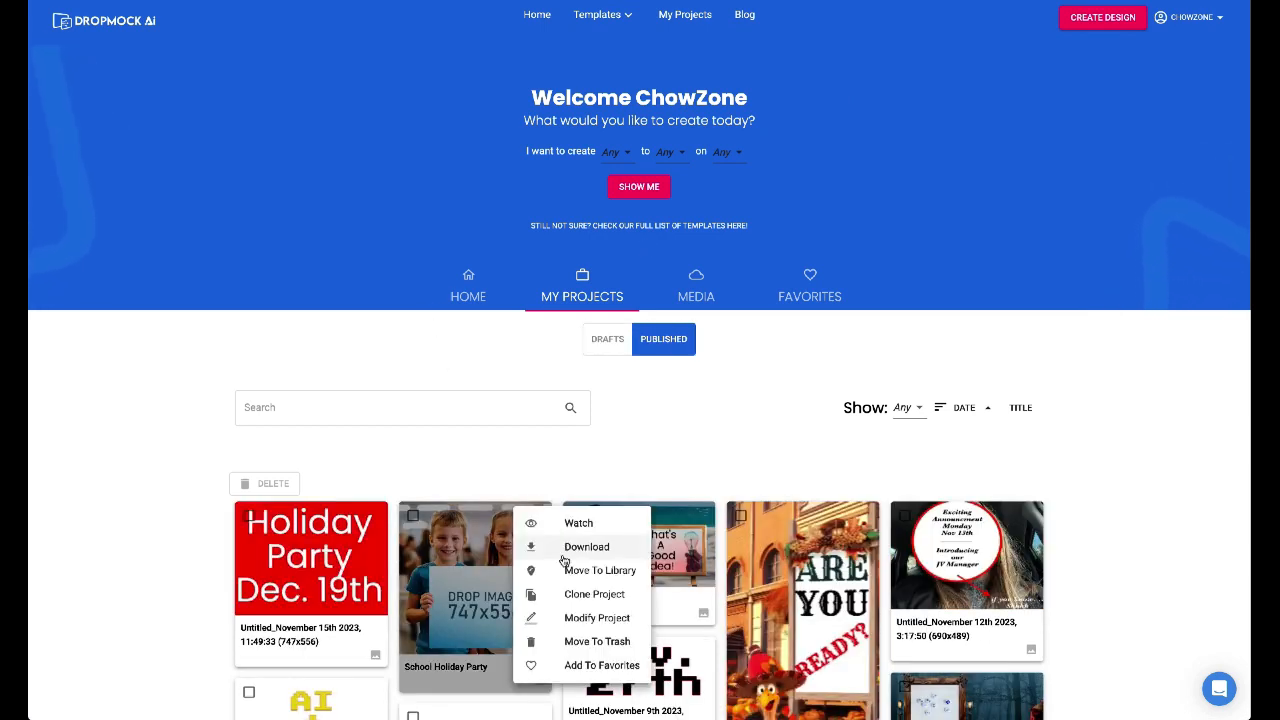
pyautogui.click(575, 625)
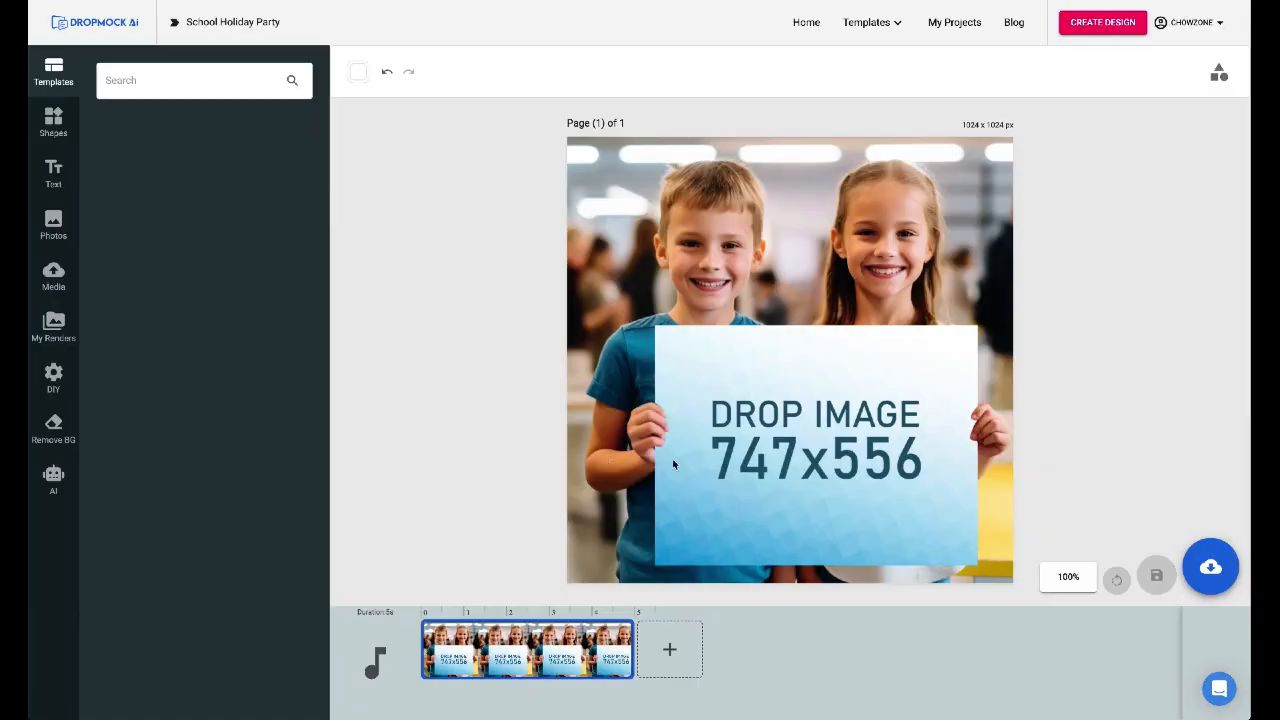
# Step: Replace the sign's placeholder image with the rendered 747x556 Holiday Party design
pyautogui.click(740, 455)
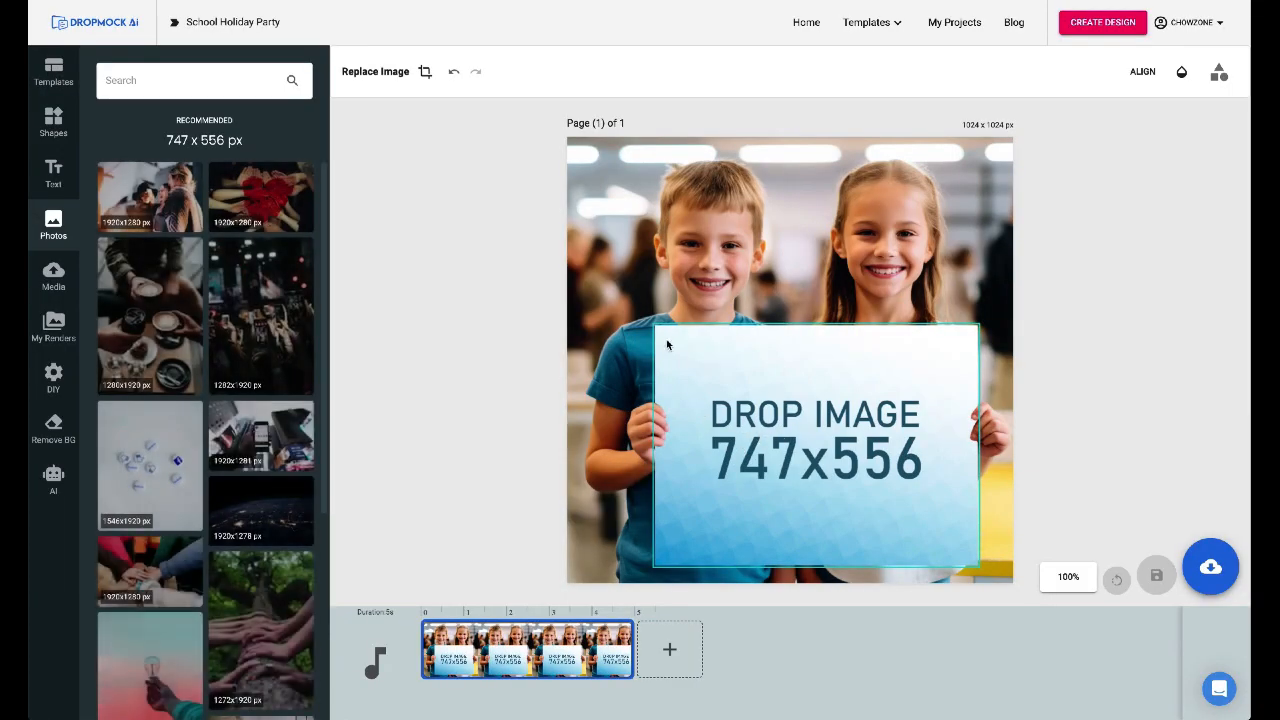
pyautogui.click(54, 328)
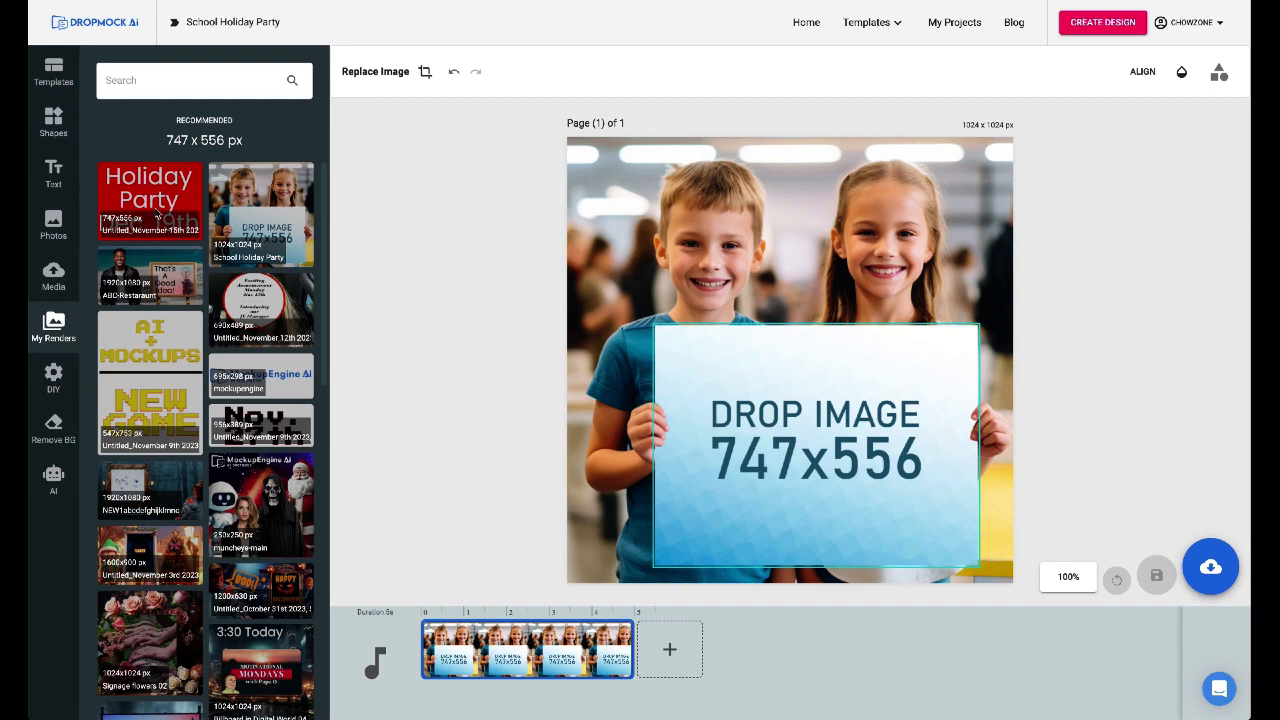
pyautogui.click(155, 199)
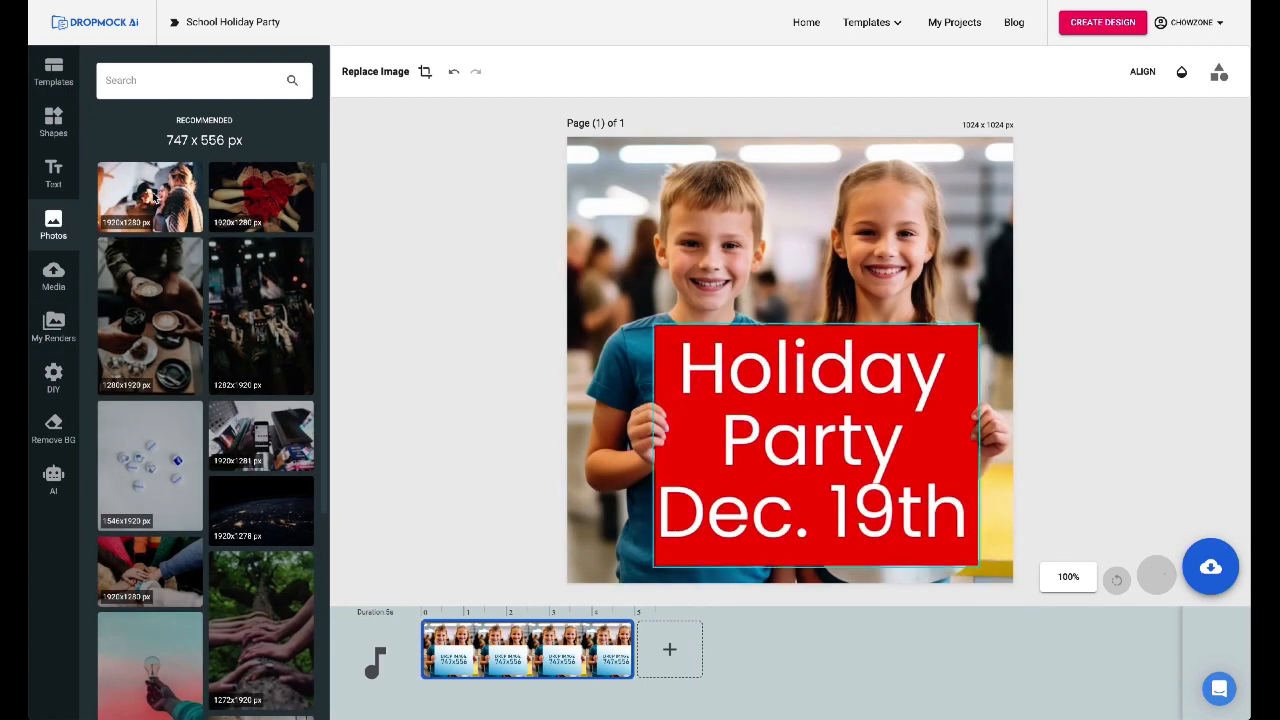
# Step: Download the finished School Holiday Party mockup as a JPG image and open the downloaded file for viewing
pyautogui.click(1212, 583)
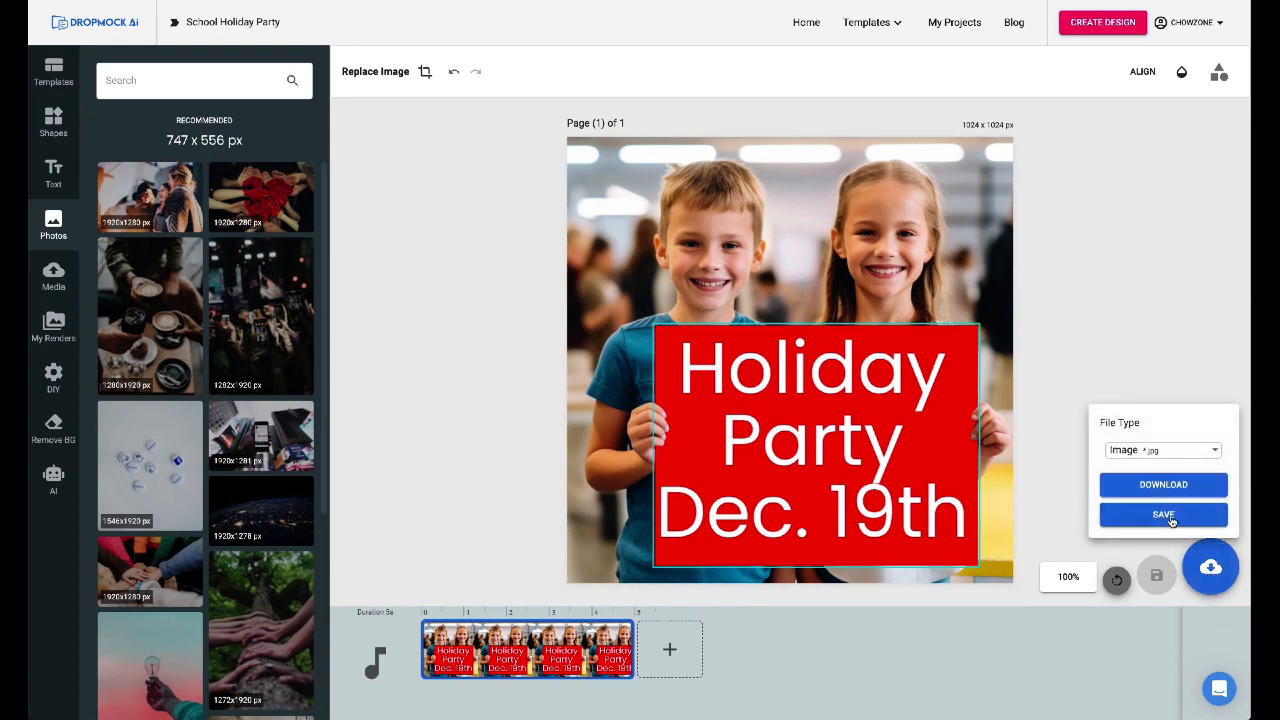
pyautogui.click(1169, 486)
pyautogui.doubleClick(920, 367)
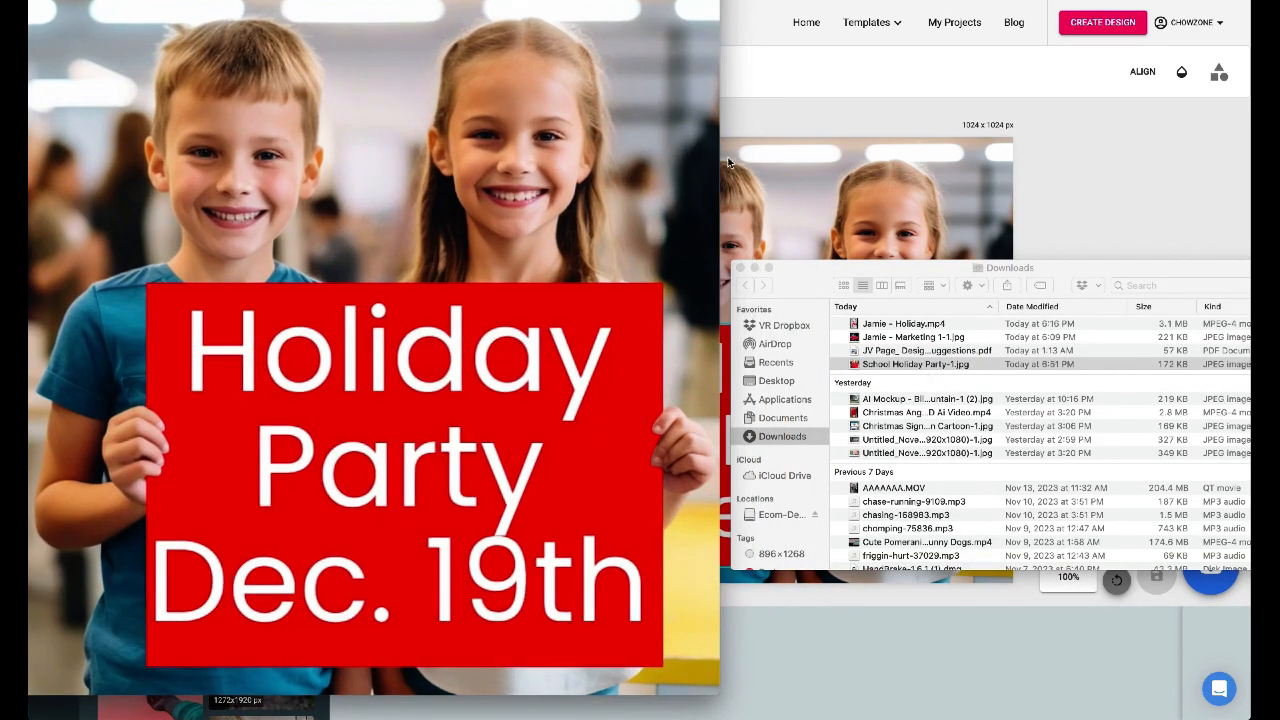
pyautogui.moveTo(374, 4); pyautogui.dragTo(433, 13)
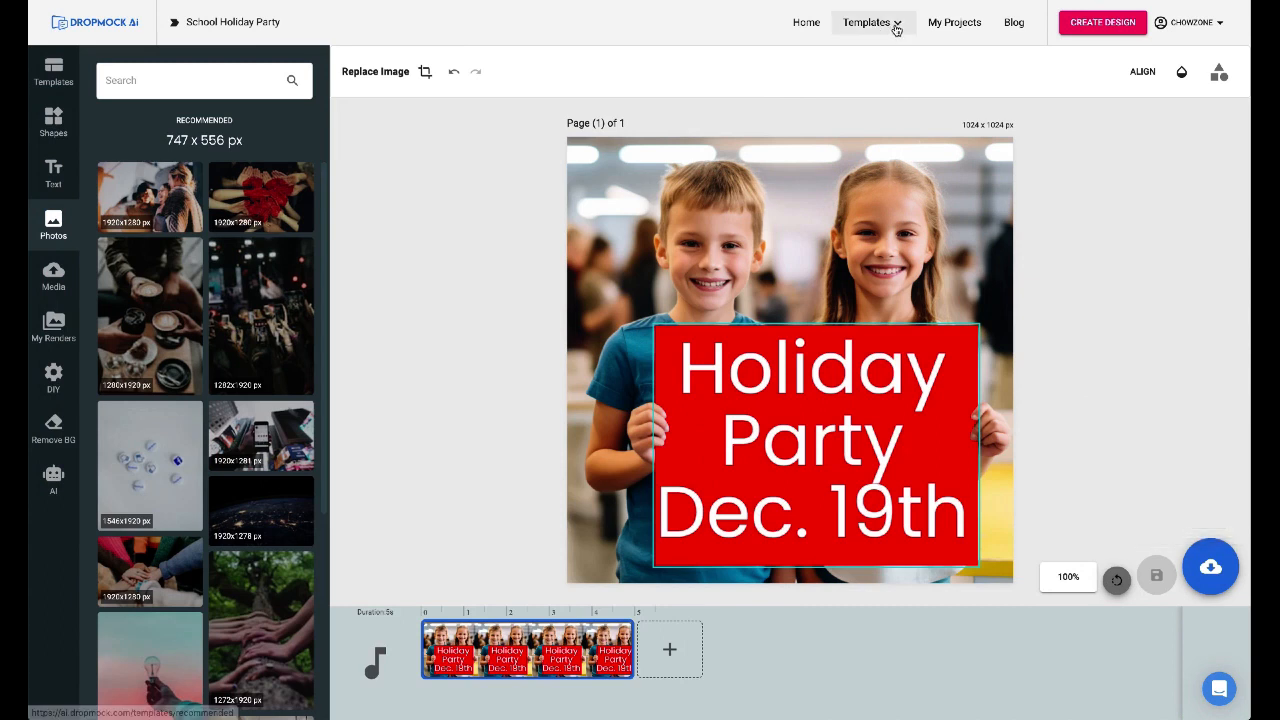
# Step: Filter all templates by the Video type and start a Cold Hard Deals project from the Christmas Penguin - 3D AI Video template
pyautogui.click(896, 28)
pyautogui.click(833, 259)
pyautogui.scroll(-2, 297, 233)
pyautogui.scroll(4, 297, 233)
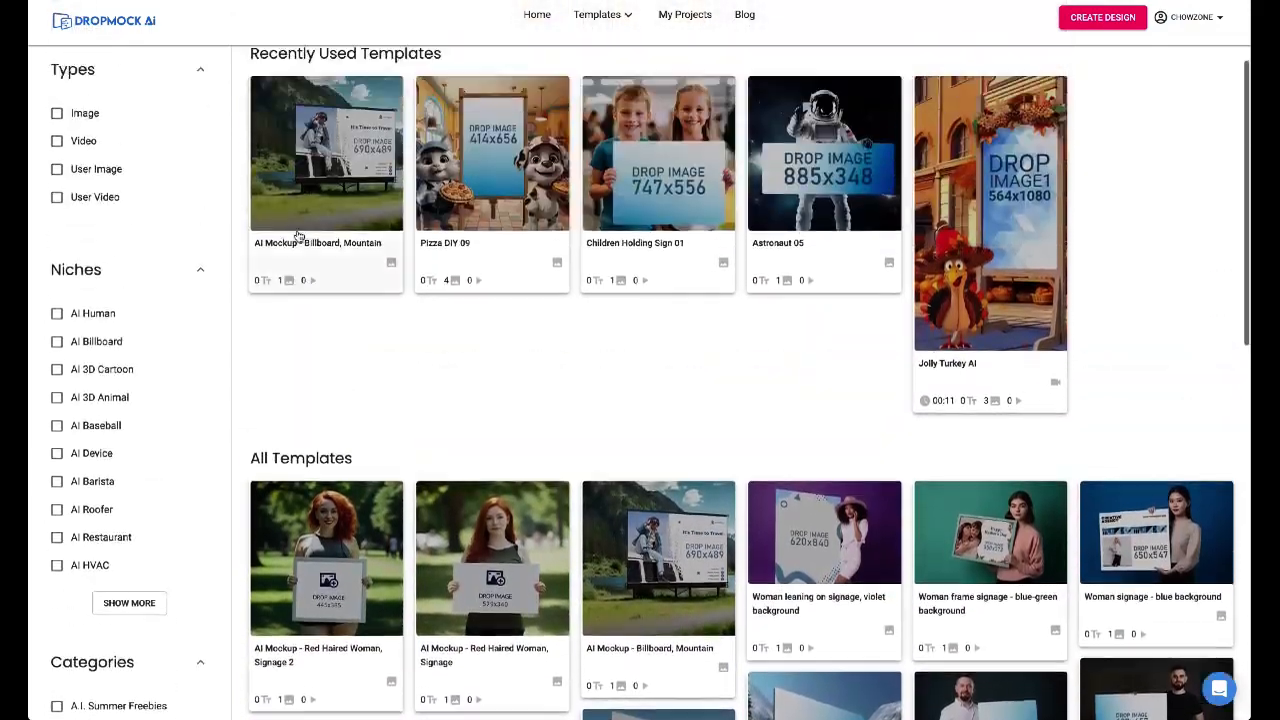
pyautogui.click(57, 289)
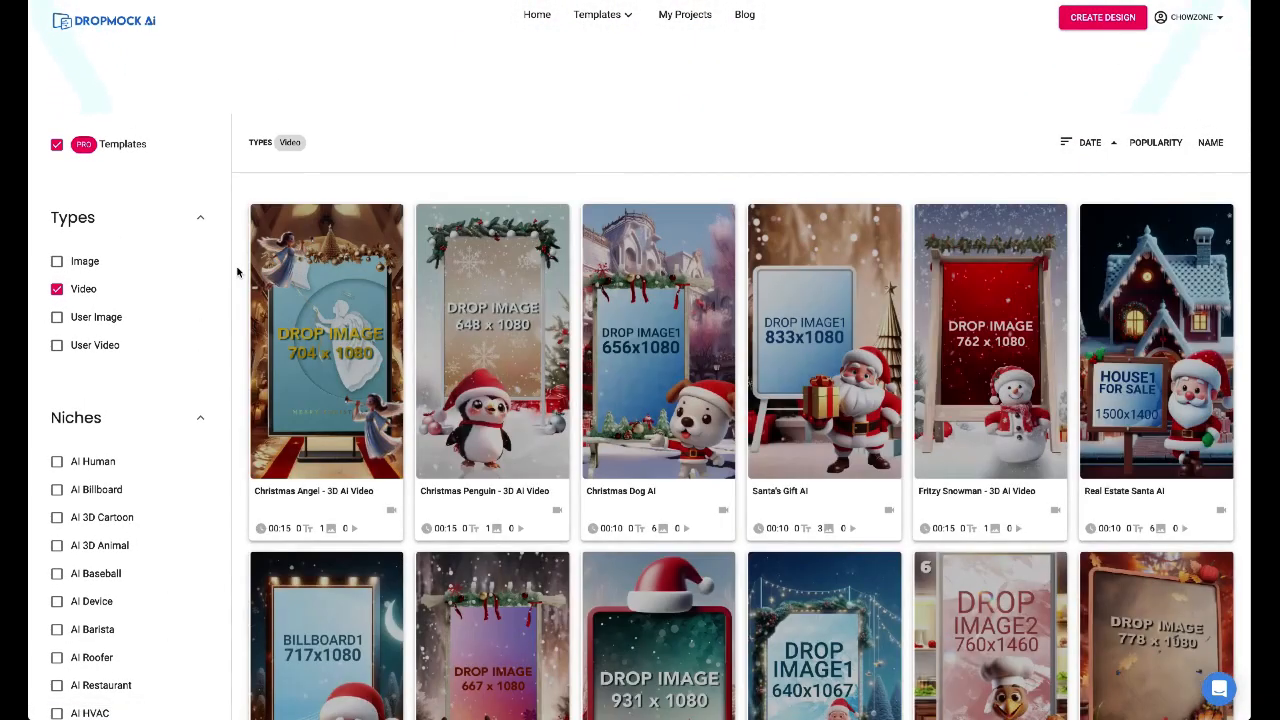
pyautogui.moveTo(502, 482)
pyautogui.click(458, 518)
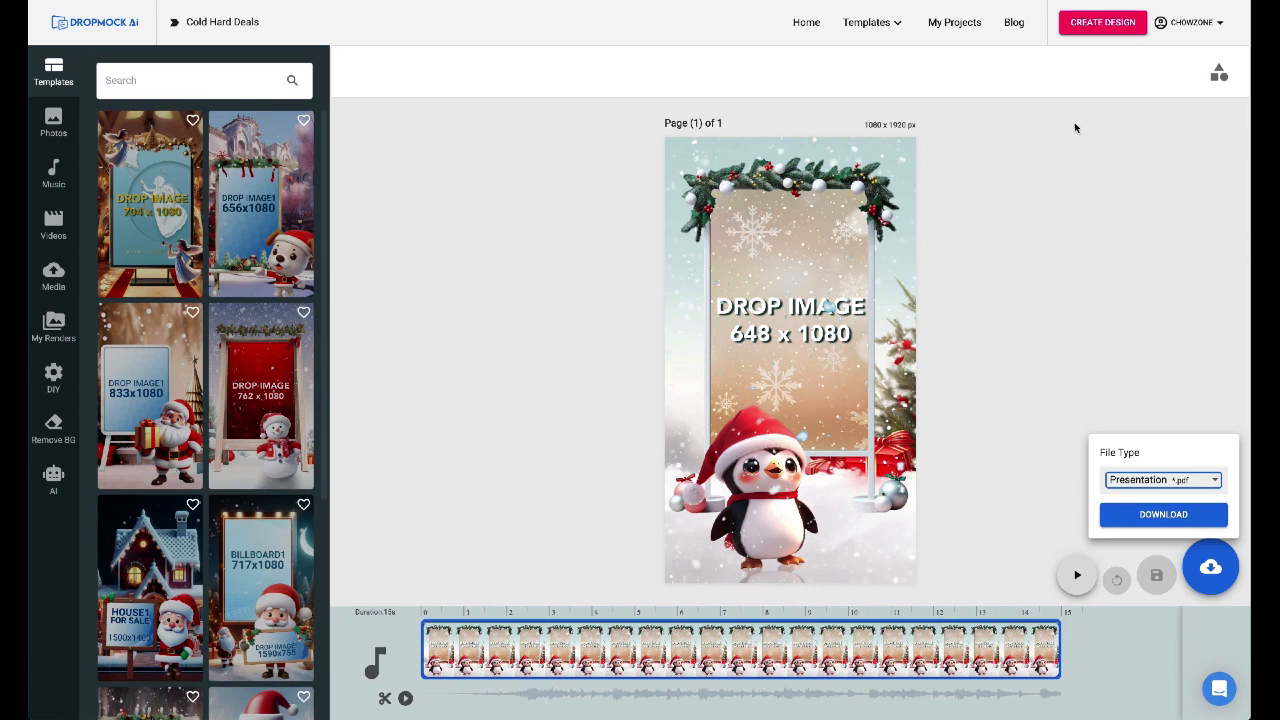
# Step: Create a custom design 648 px wide and 1080 px high for the penguin template's sign
pyautogui.click(1075, 127)
pyautogui.click(1104, 22)
pyautogui.doubleClick(998, 88)
pyautogui.write('648')
pyautogui.press('Tab')
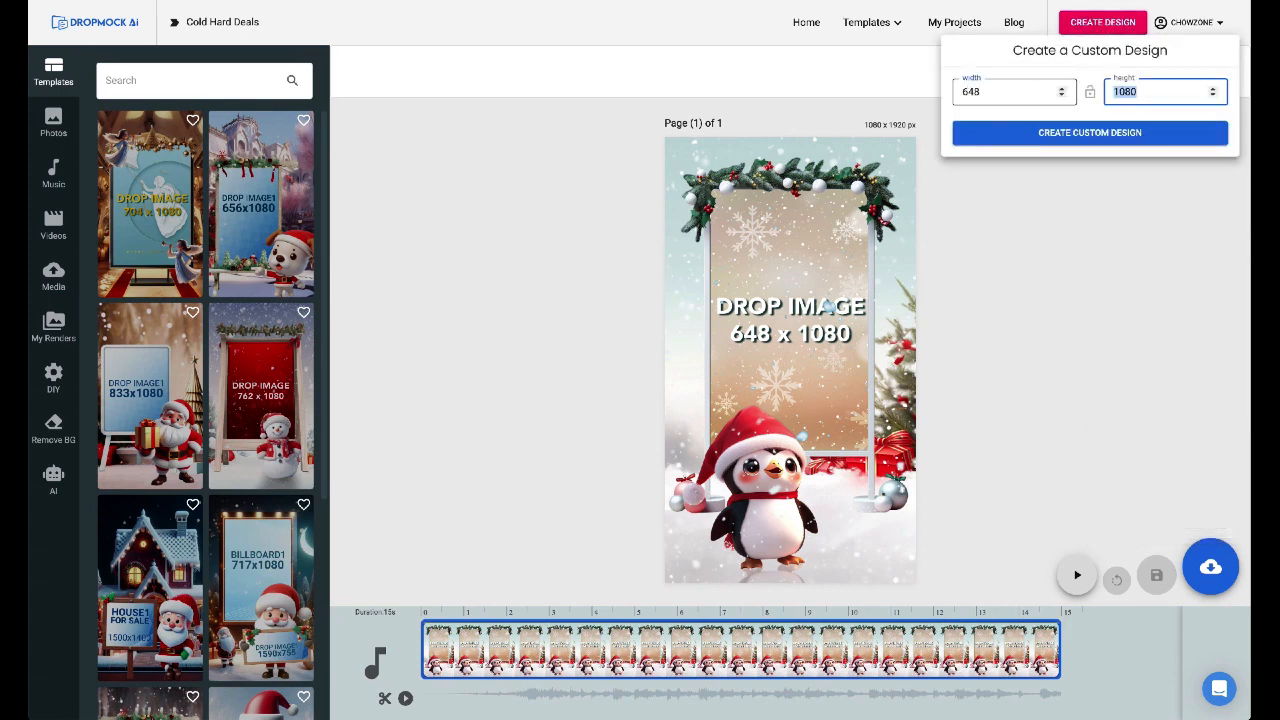
pyautogui.write('1080')
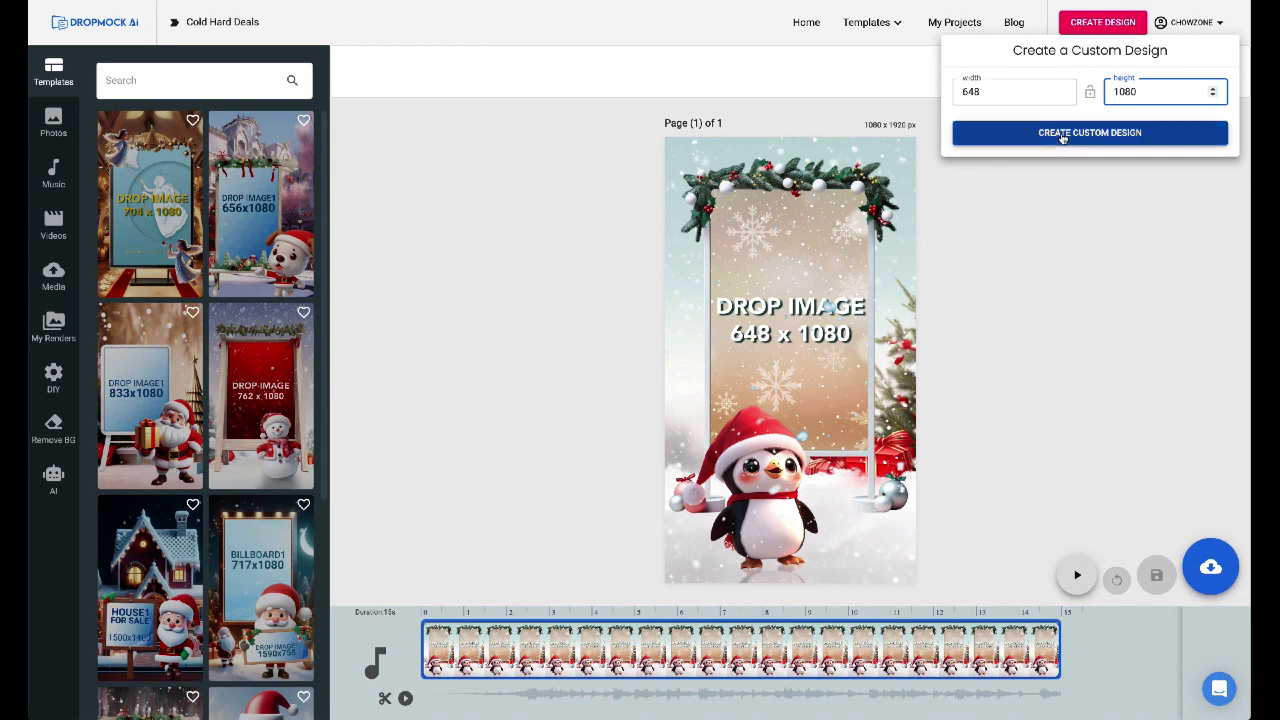
pyautogui.click(1063, 134)
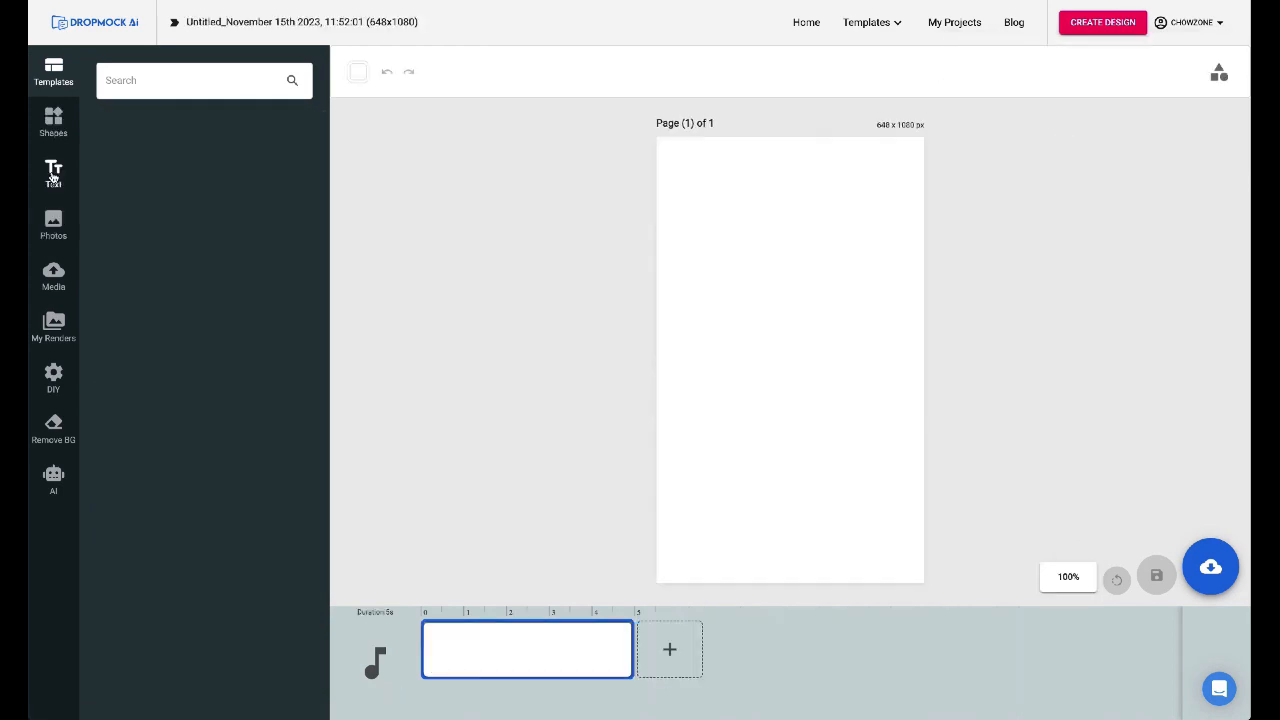
# Step: Add a heading reading "Cold Hard Deal$" with each word on its own line
pyautogui.click(53, 175)
pyautogui.write('Cold')
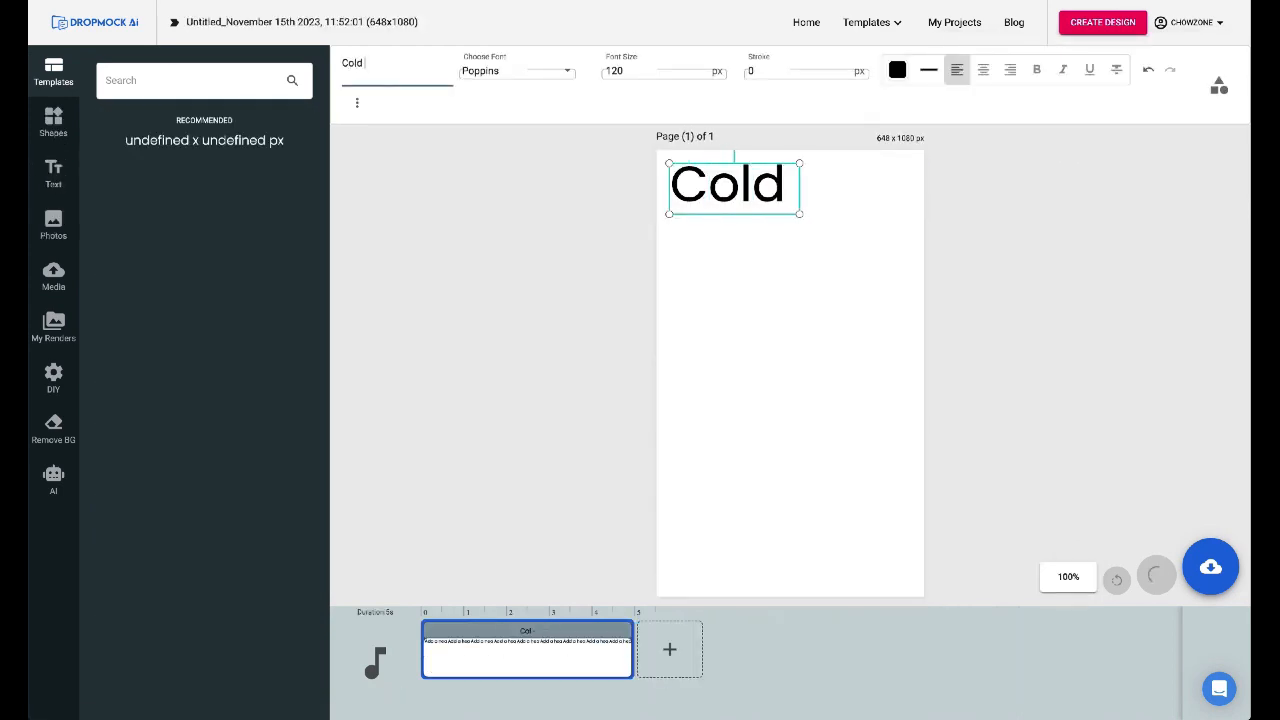
pyautogui.press('Return')
pyautogui.write('Hard')
pyautogui.press('Return')
pyautogui.write('Deal$')
# Step: Colour the Cold Hard Deal$ heading red, centre its text and enlarge it to span most of the page width
pyautogui.click(897, 72)
pyautogui.moveTo(881, 237); pyautogui.dragTo(1025, 120)
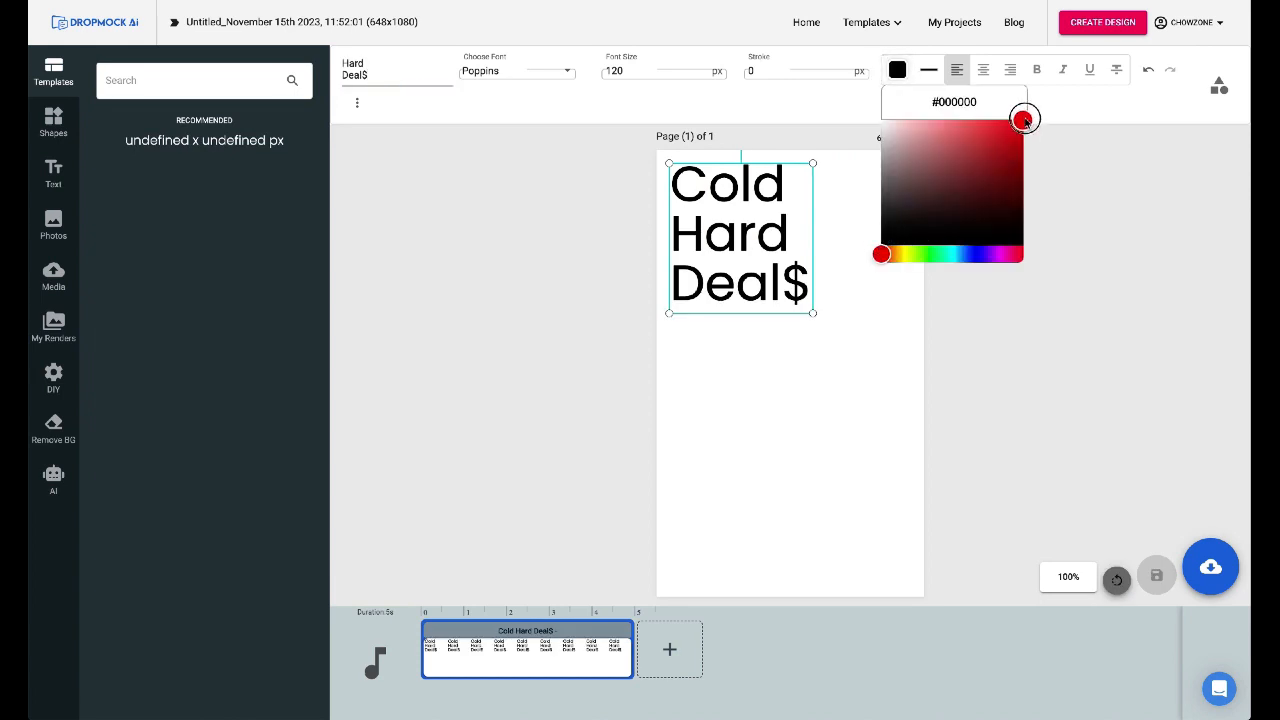
pyautogui.click(984, 69)
pyautogui.moveTo(812, 314); pyautogui.dragTo(903, 371)
pyautogui.click(578, 345)
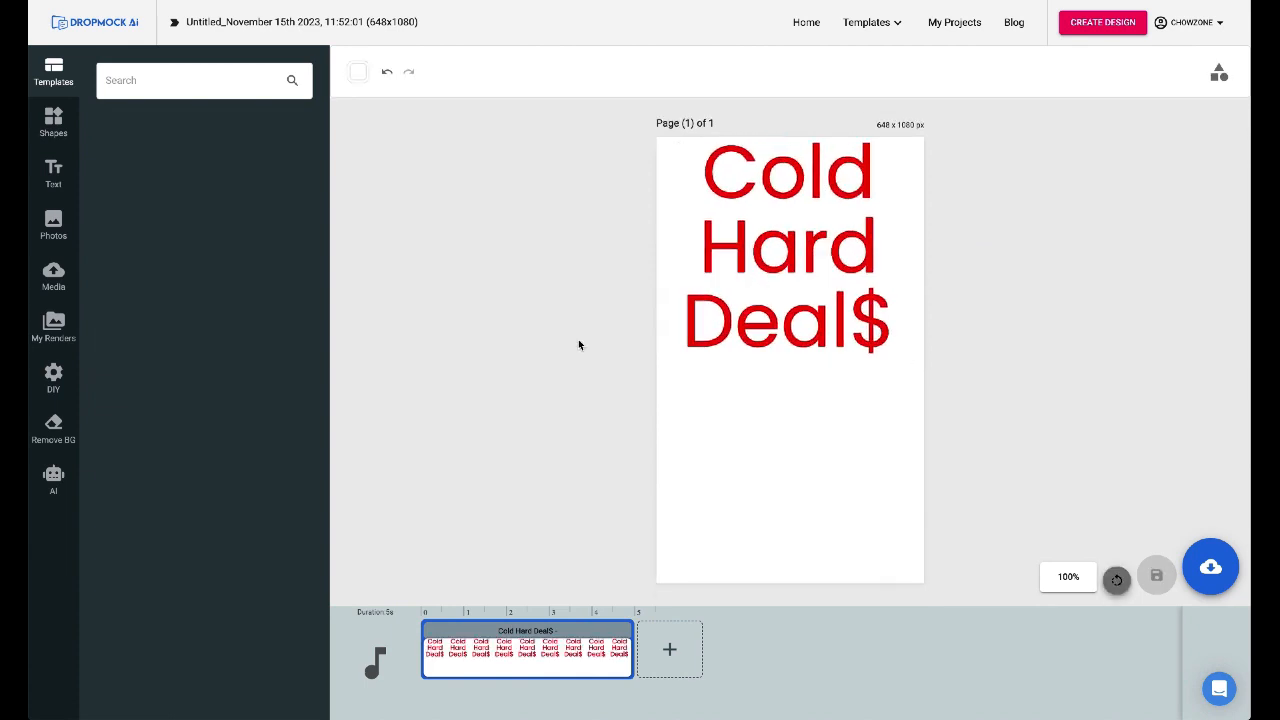
# Step: Add a square shape and stretch it to fill the page from just below the heading to the bottom edge
pyautogui.click(55, 122)
pyautogui.click(125, 162)
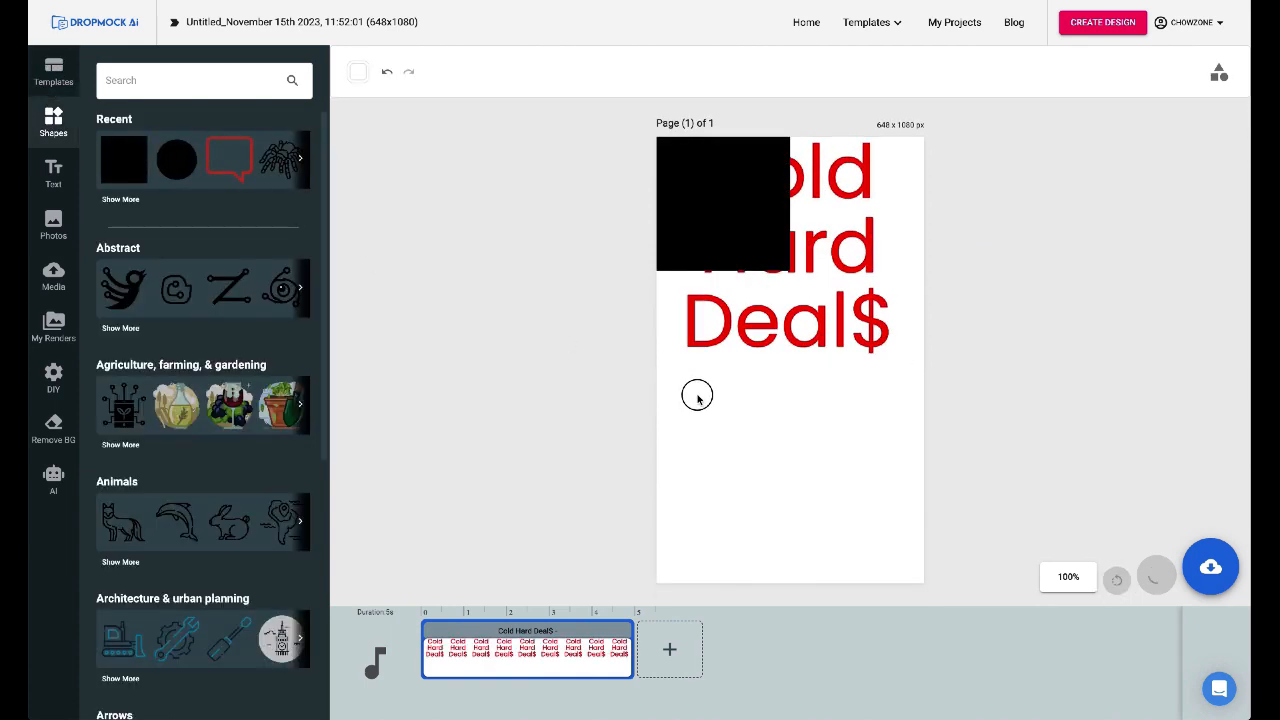
pyautogui.moveTo(697, 261); pyautogui.dragTo(669, 290)
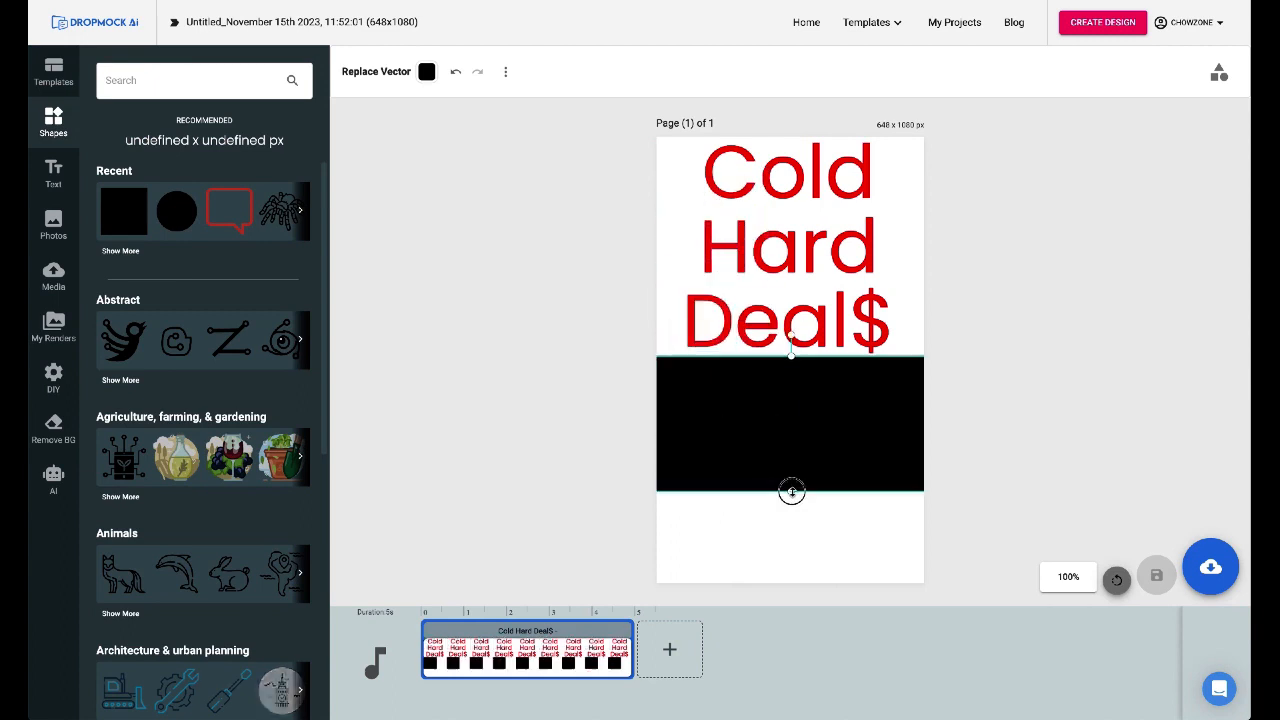
pyautogui.moveTo(791, 491); pyautogui.dragTo(794, 626)
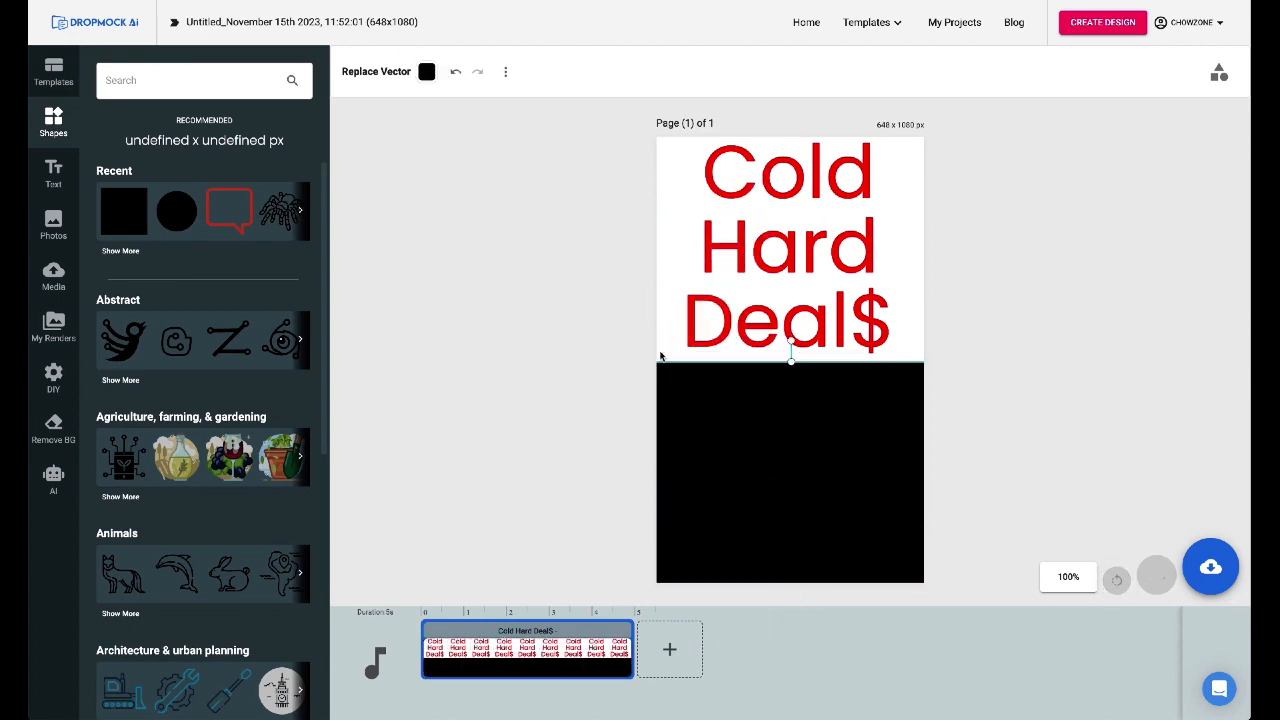
# Step: Set the fill colour of the block below the heading to red (#ff0101)
pyautogui.click(427, 71)
pyautogui.moveTo(414, 240); pyautogui.dragTo(560, 122)
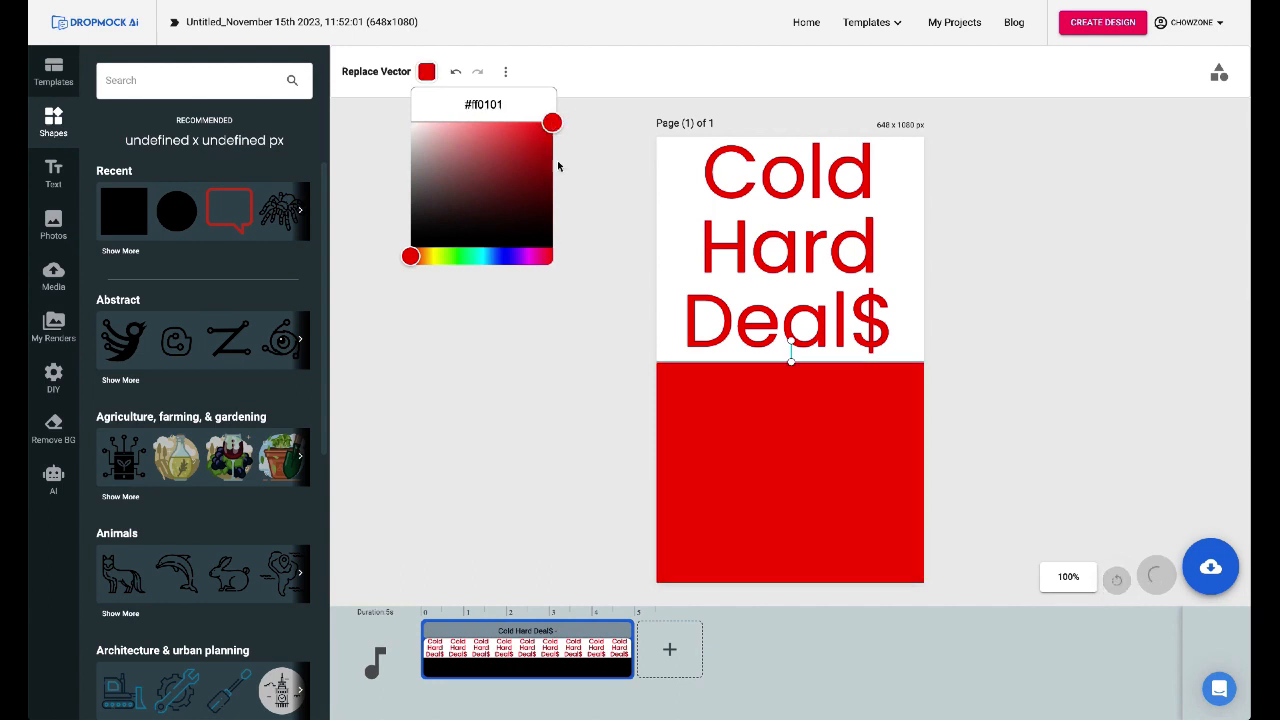
pyautogui.click(575, 404)
# Step: Add a centred white heading on the red block reading "Buy One", "Get One" and "FREE" on three lines
pyautogui.click(54, 172)
pyautogui.click(157, 160)
pyautogui.write('Buy')
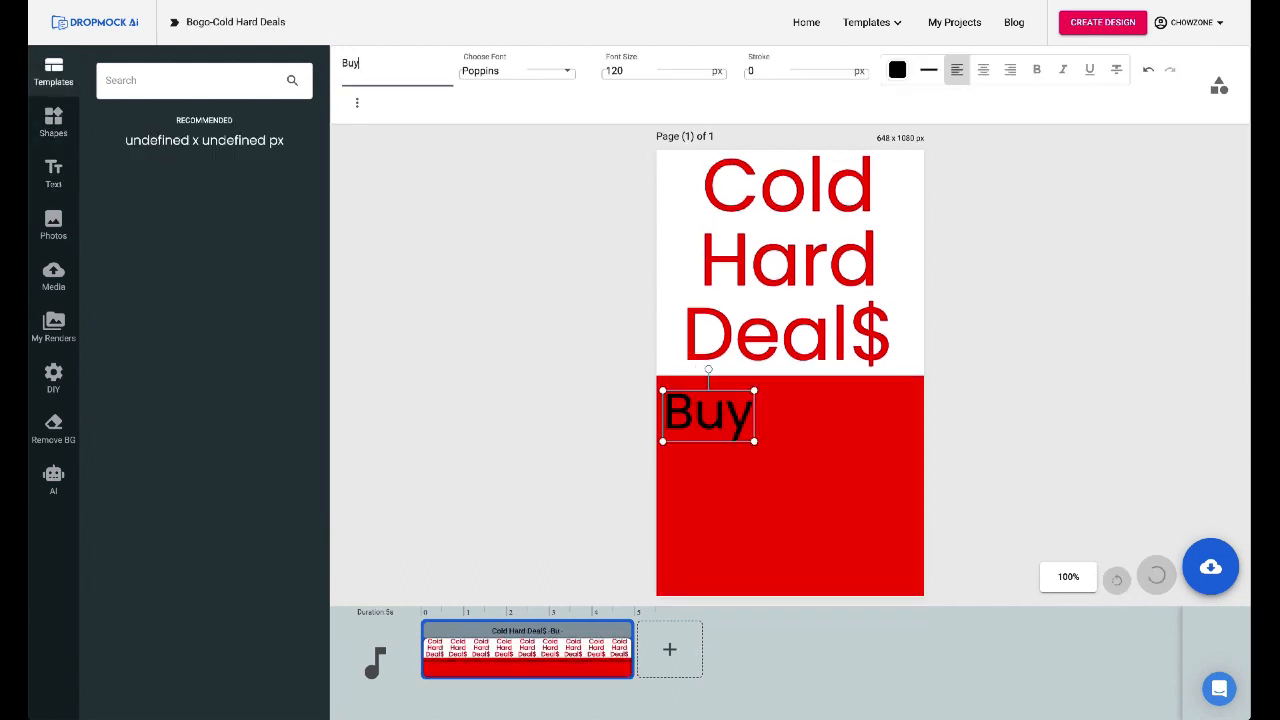
pyautogui.write(' One Get One FREE')
pyautogui.click(983, 69)
pyautogui.click(897, 69)
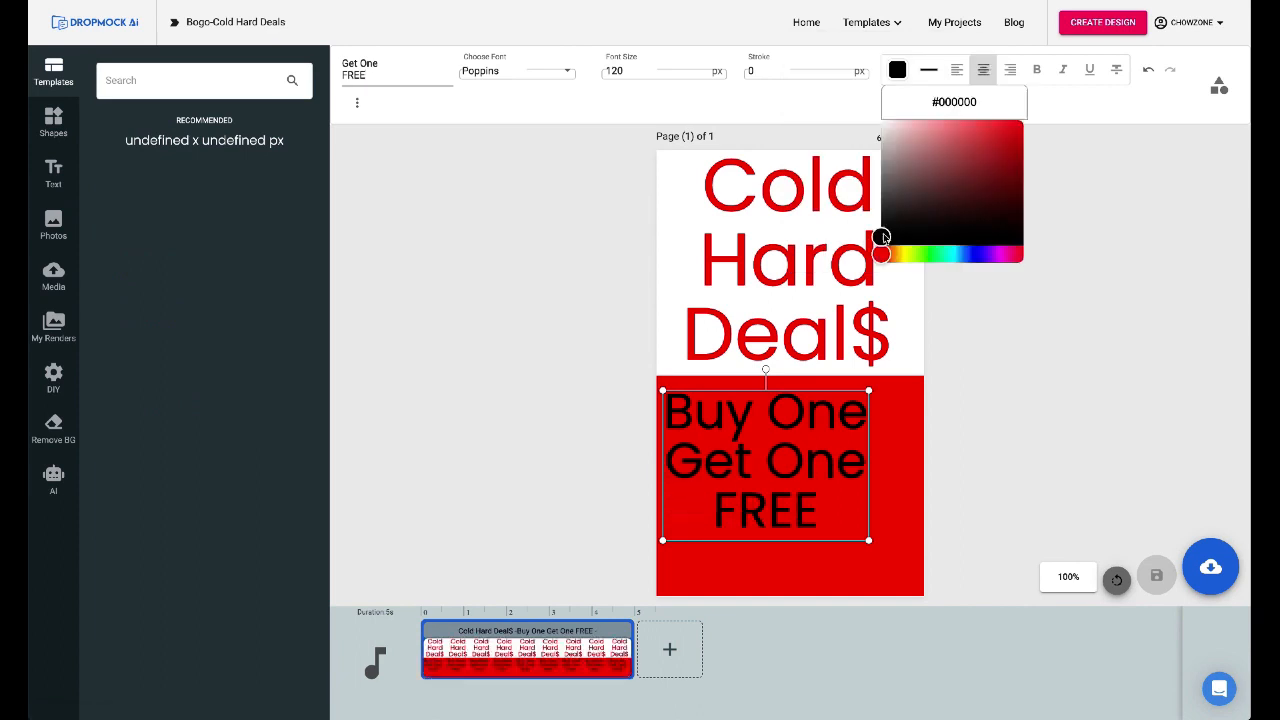
pyautogui.moveTo(880, 237); pyautogui.dragTo(862, 107)
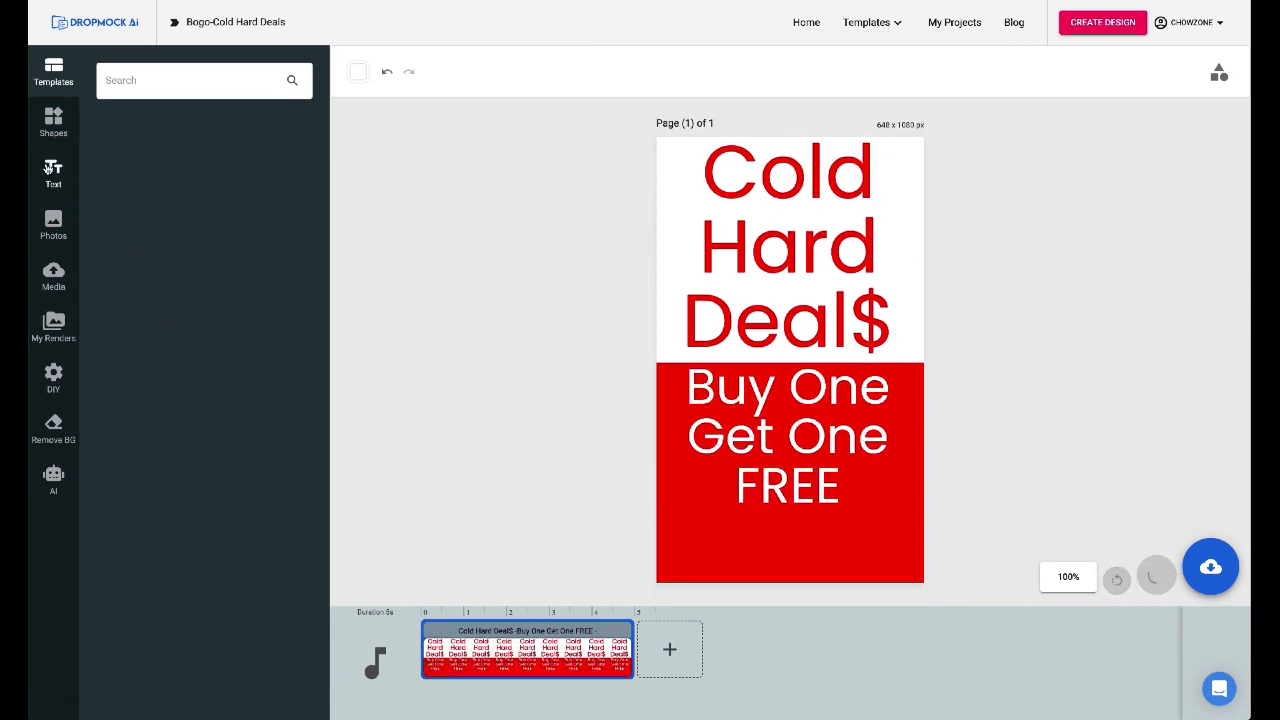
# Step: Add a white heading reading "Dec. 19th" below the word FREE on the red block
pyautogui.click(51, 170)
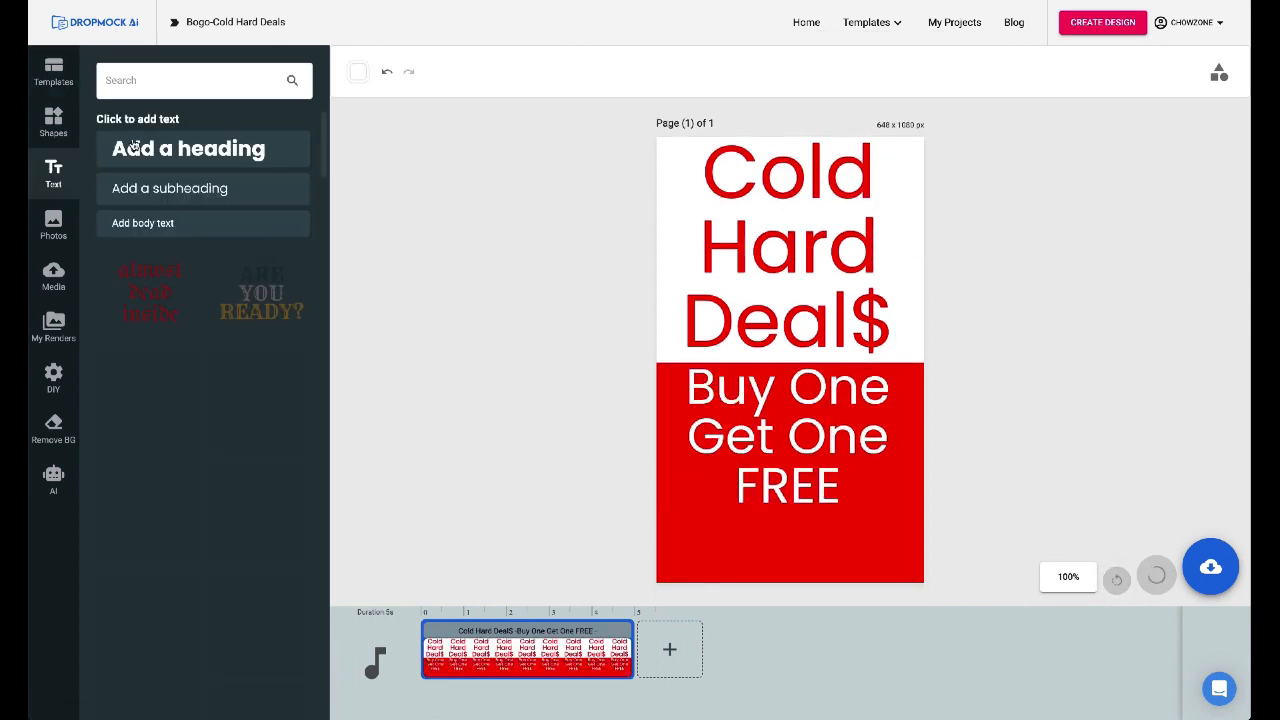
pyautogui.click(188, 148)
pyautogui.moveTo(737, 385); pyautogui.dragTo(795, 555)
pyautogui.tripleClick(396, 64)
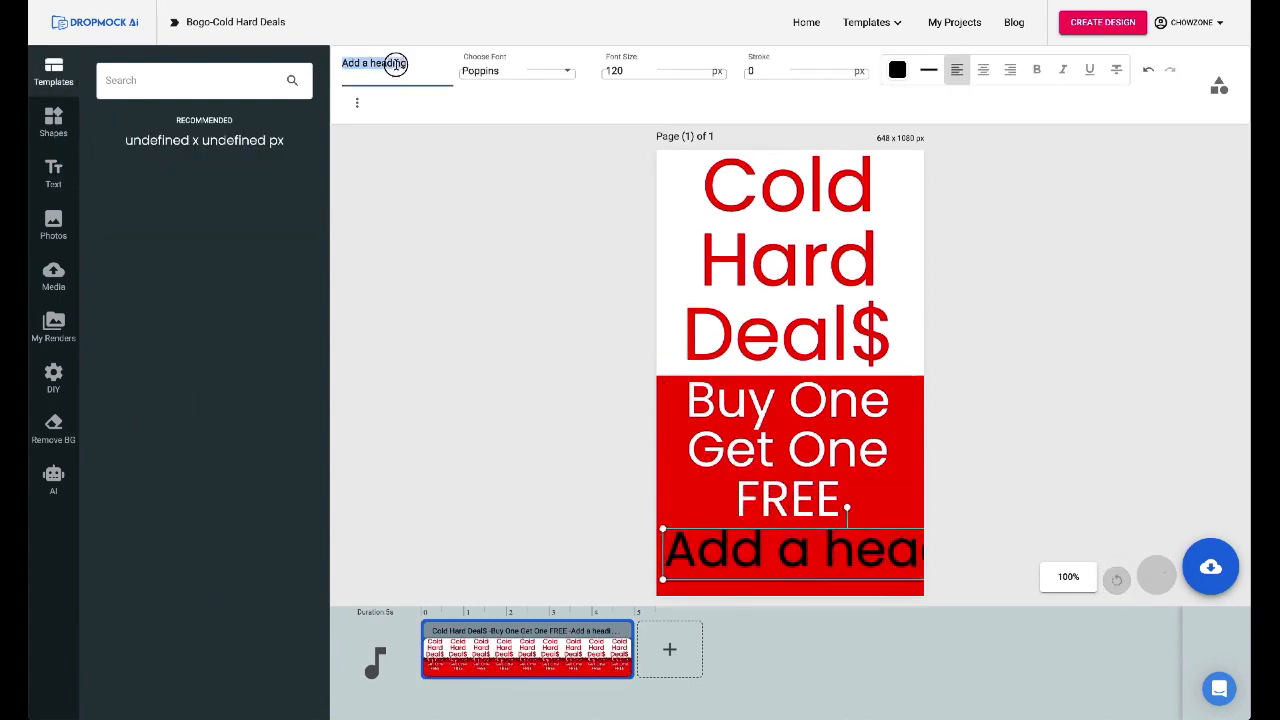
pyautogui.write('Dec. 19th')
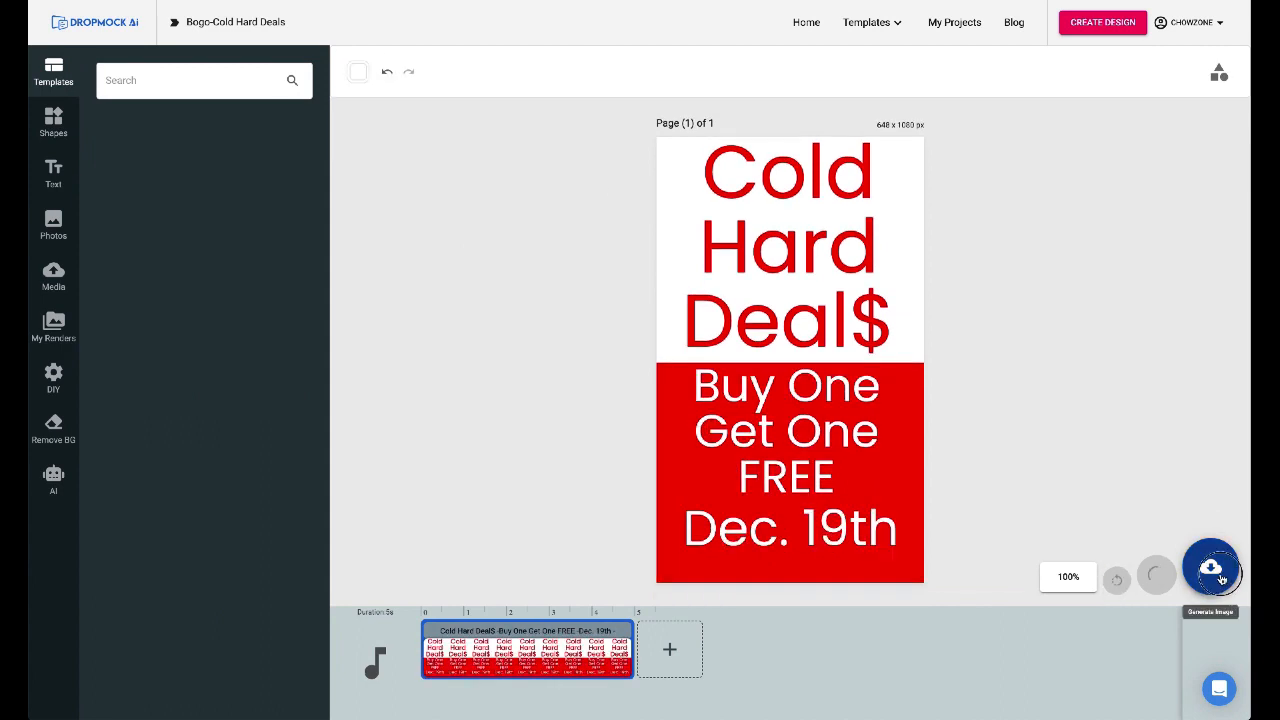
# Step: Save the Bogo-Cold Hard Deals design as a JPG image
pyautogui.click(1211, 570)
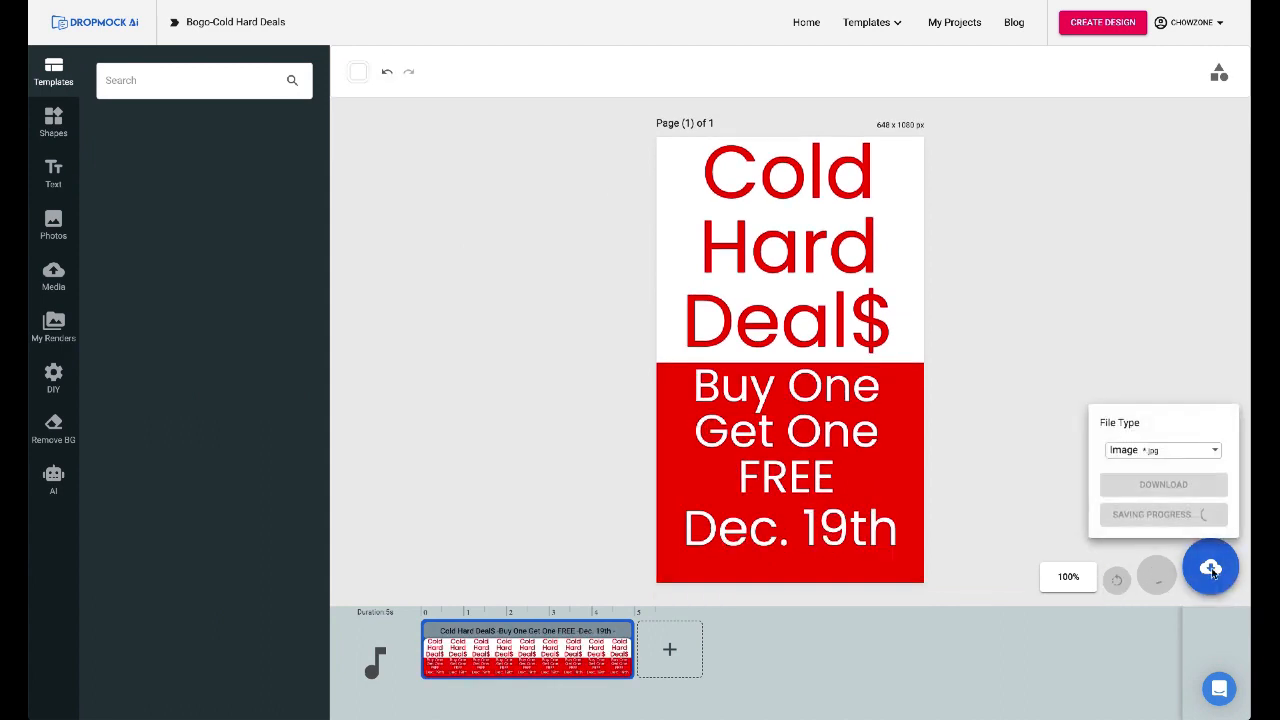
pyautogui.click(1195, 574)
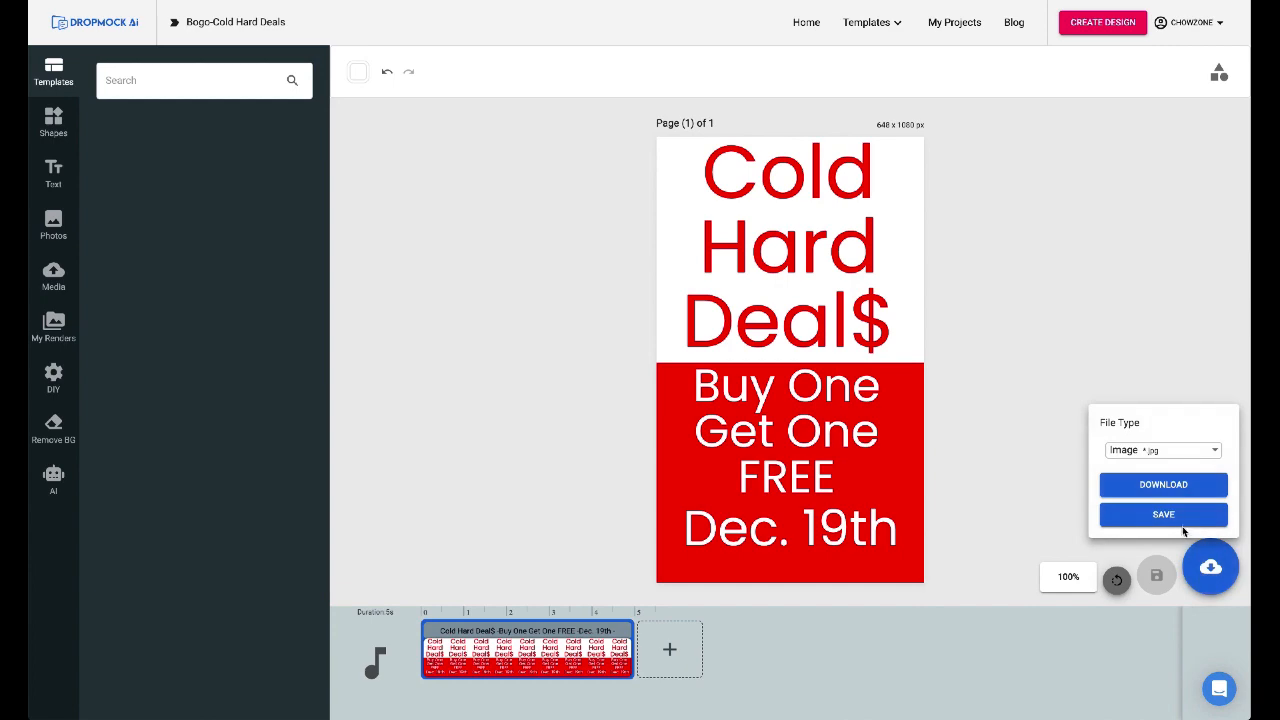
pyautogui.click(1180, 516)
# Step: Open the Cold Hard Deals penguin project from the draft projects for editing
pyautogui.click(953, 22)
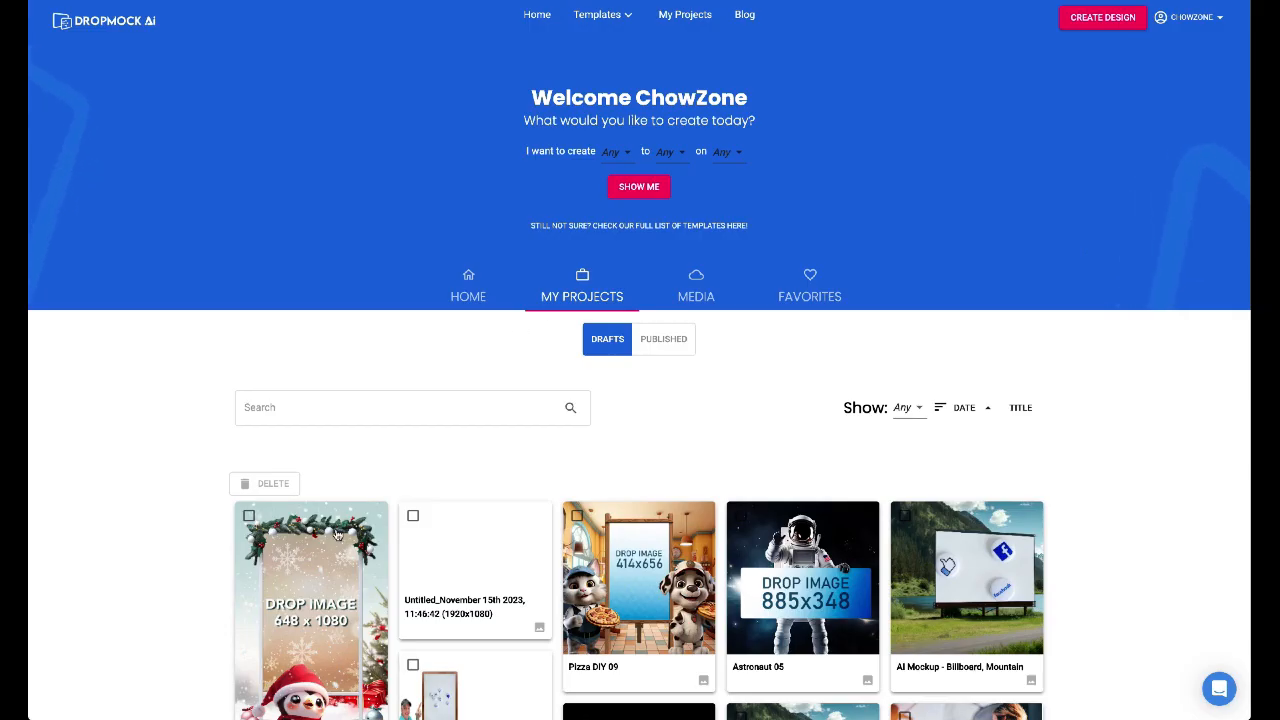
pyautogui.click(372, 516)
pyautogui.click(412, 522)
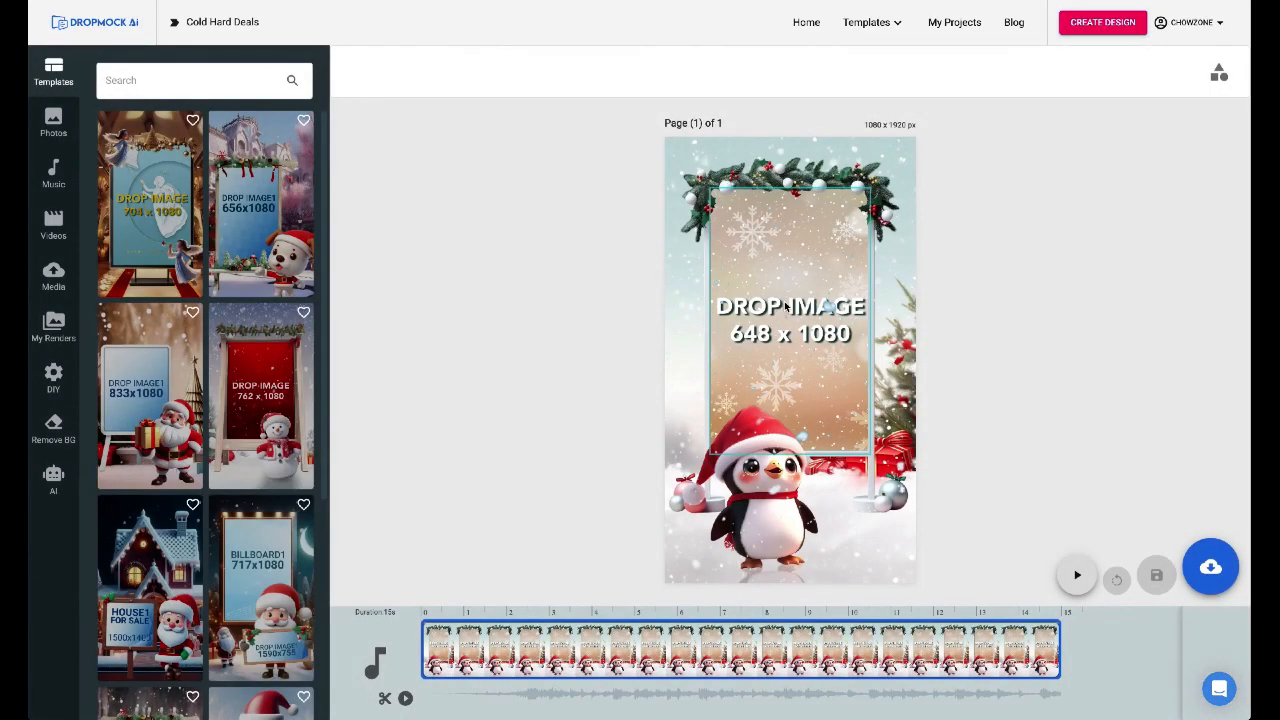
# Step: Replace the penguin sign's 648 x 1080 placeholder image with the rendered Bogo-Cold Hard Deals design
pyautogui.click(787, 307)
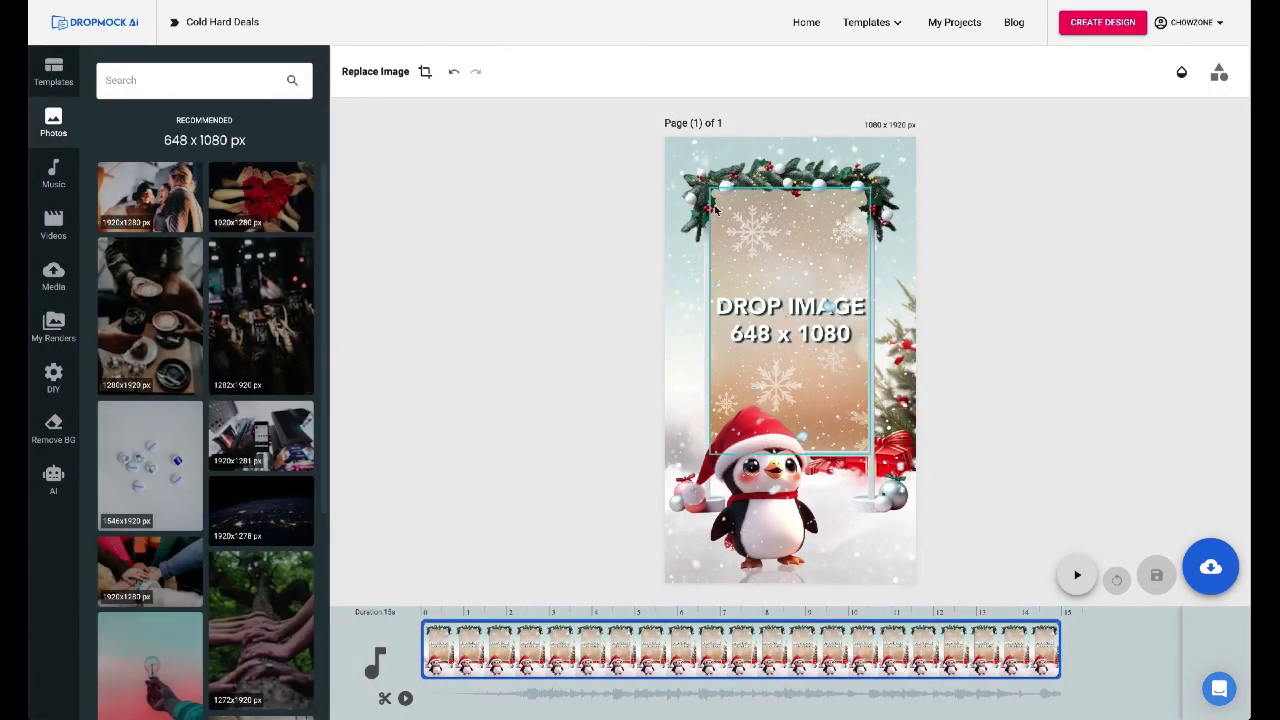
pyautogui.click(53, 325)
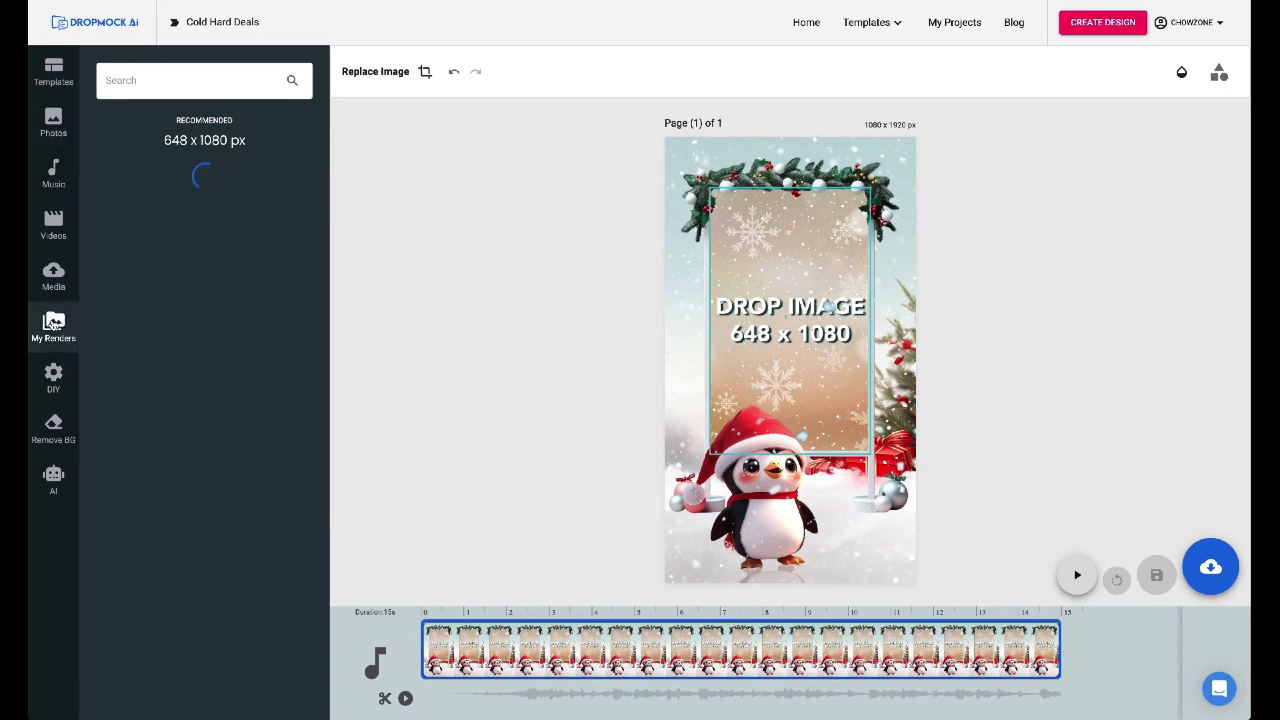
pyautogui.click(148, 205)
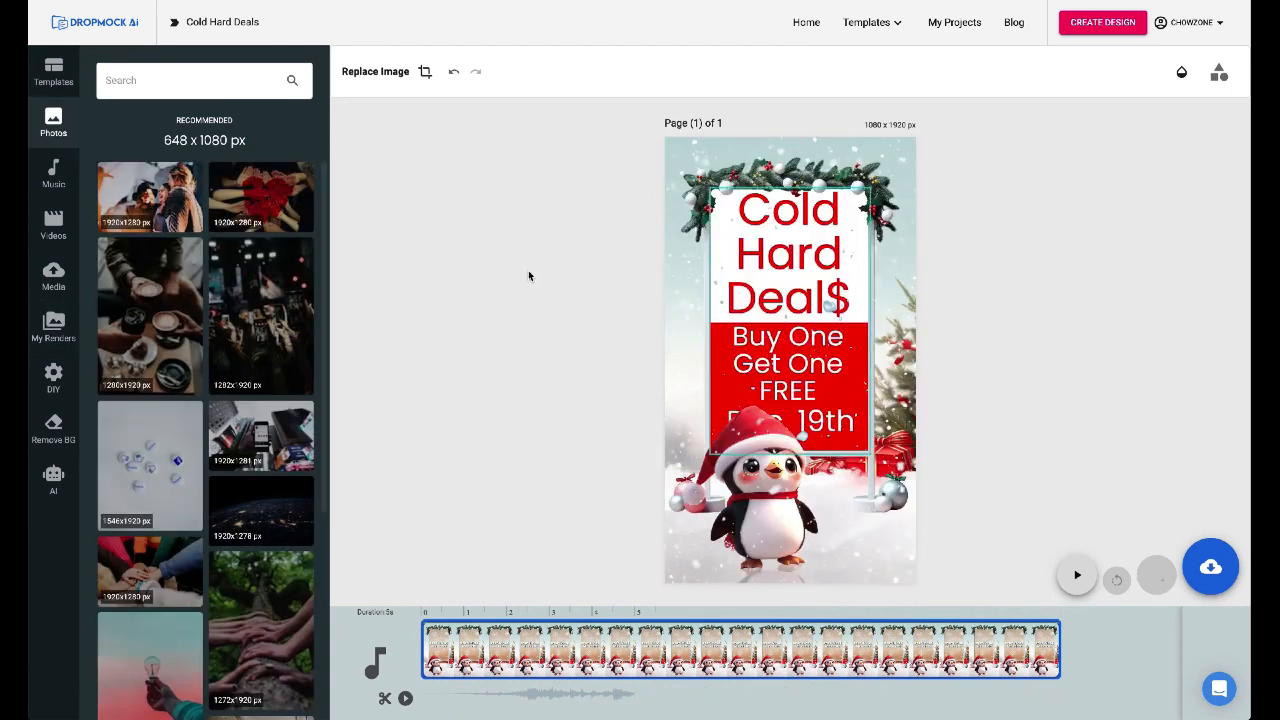
# Step: Change the export file type from Presentation and start rendering the Cold Hard Deals penguin mockup
pyautogui.click(1210, 567)
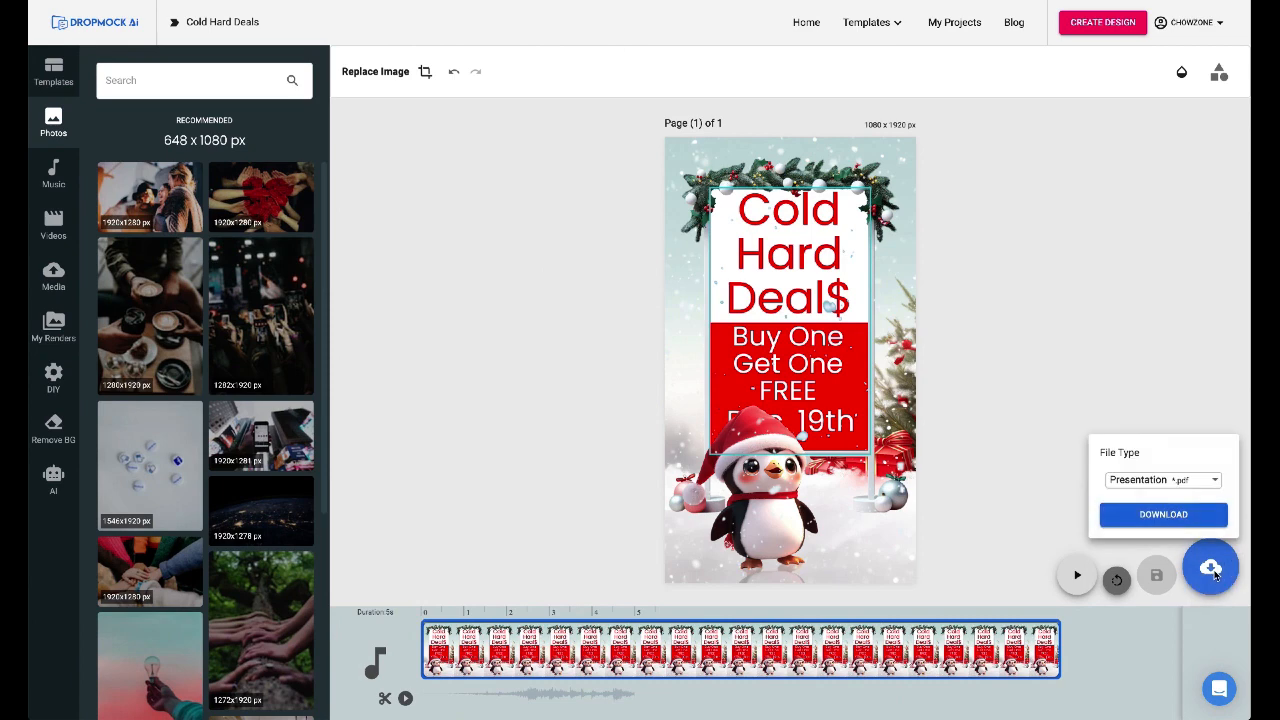
pyautogui.click(1207, 490)
pyautogui.click(1150, 503)
pyautogui.click(1165, 516)
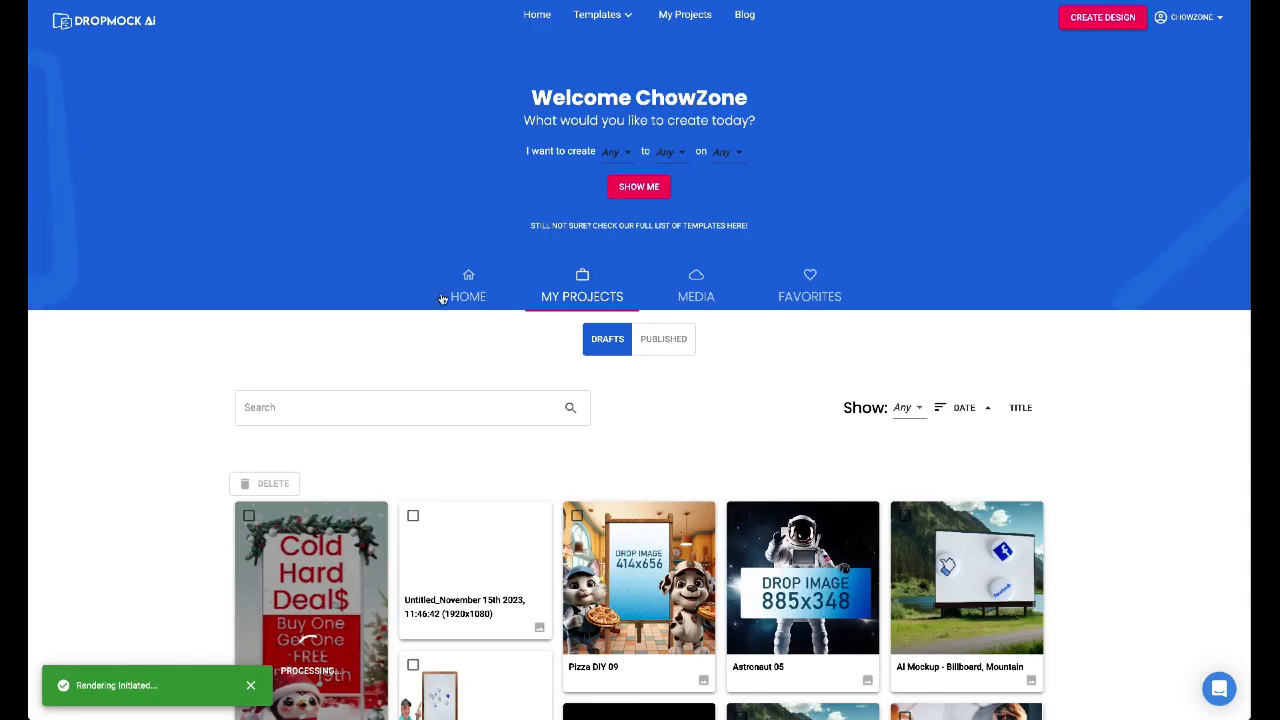
# Step: Create a new blank custom design measuring 1920 x 1080
pyautogui.click(602, 14)
pyautogui.click(602, 14)
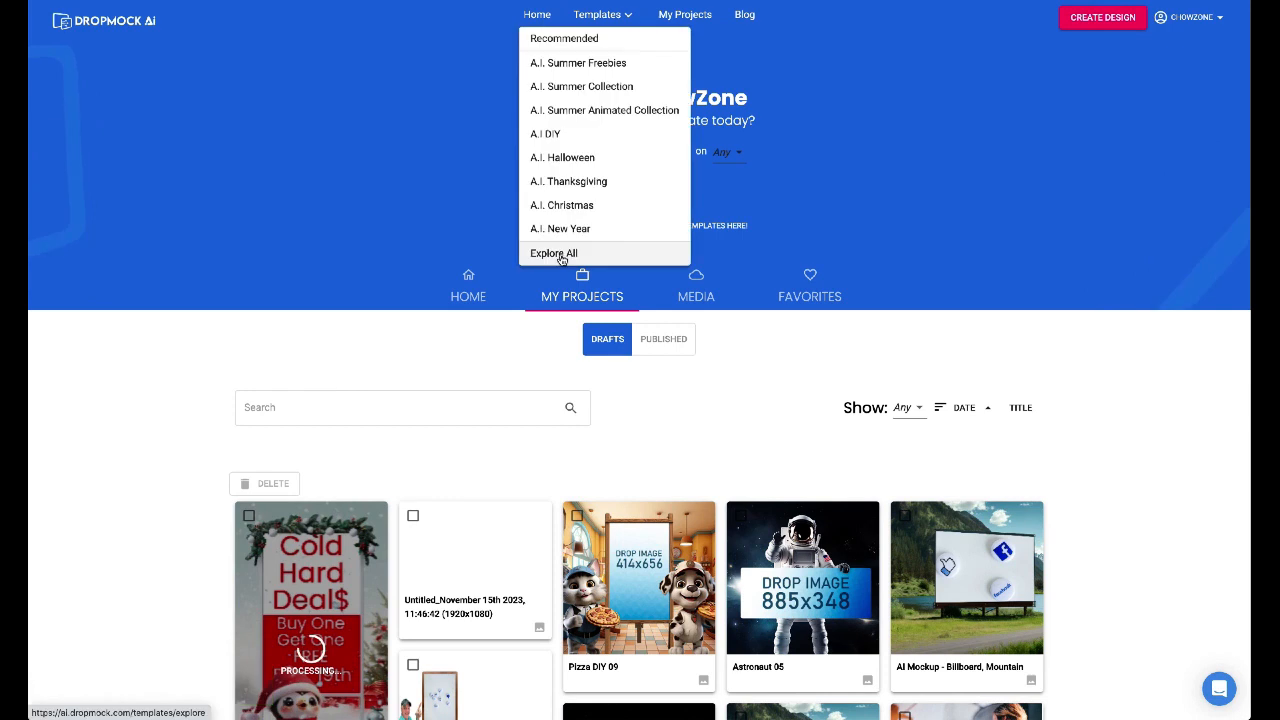
pyautogui.click(1097, 20)
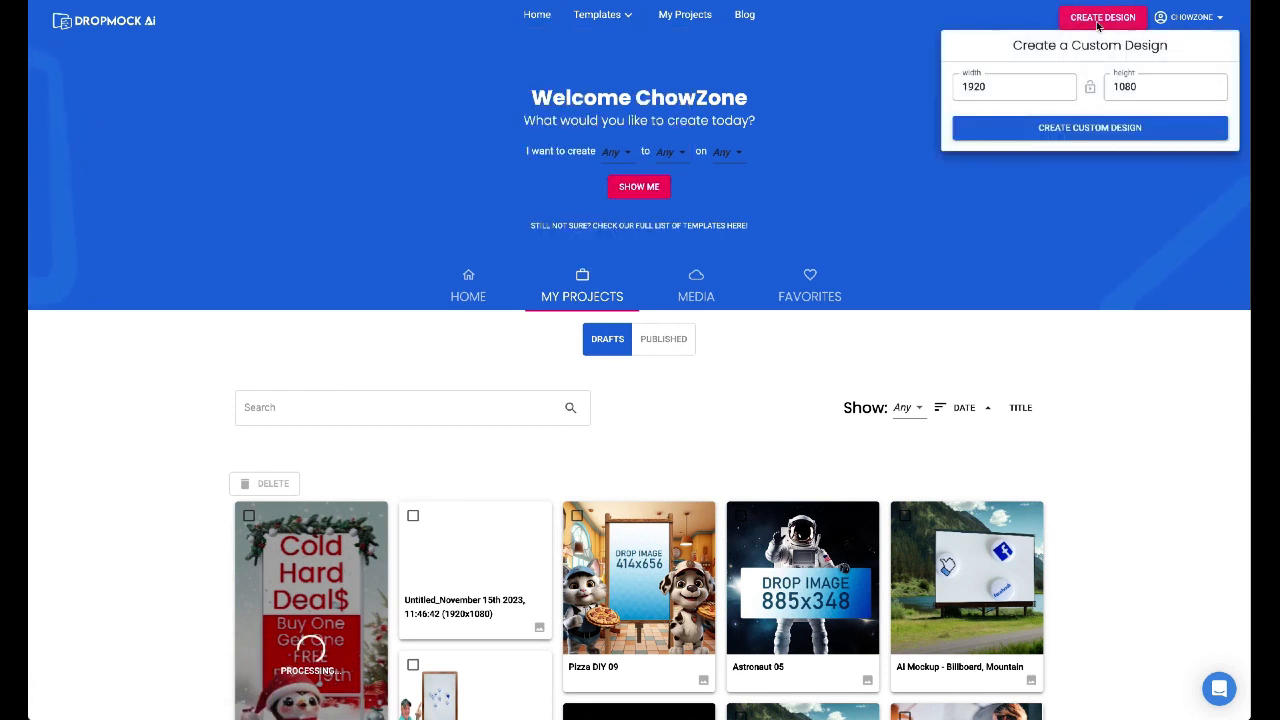
pyautogui.click(1088, 129)
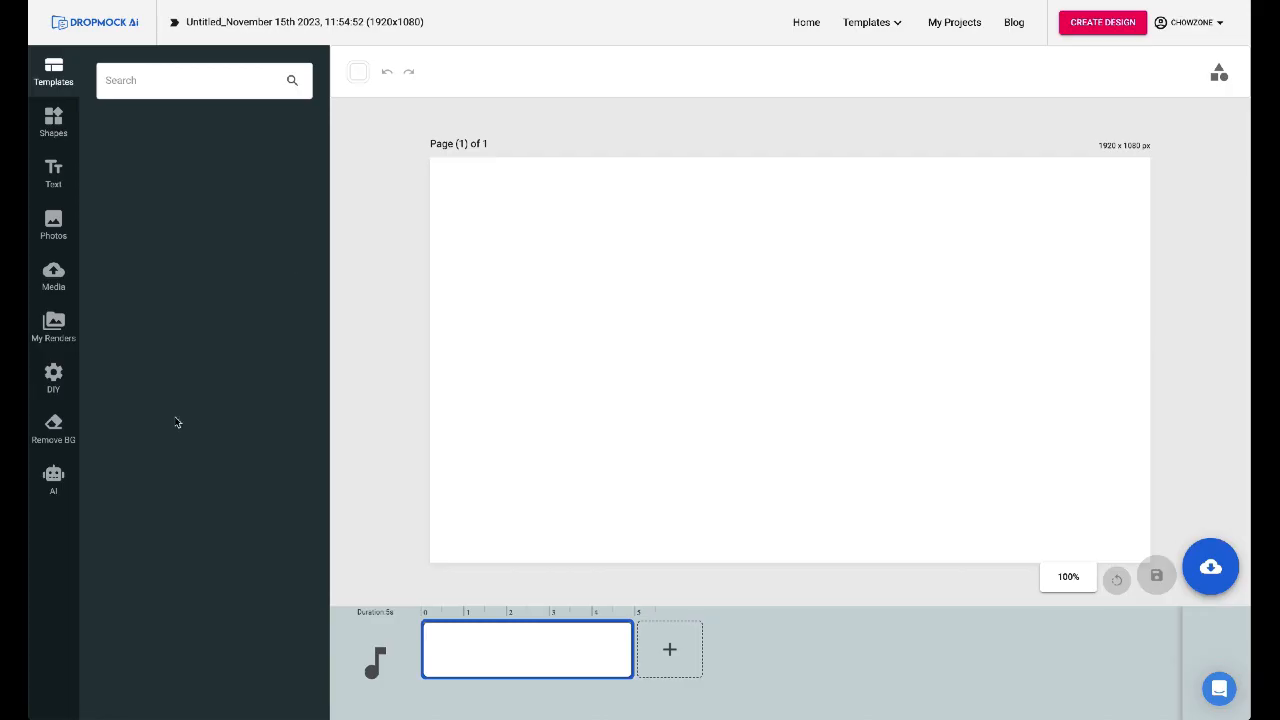
# Step: Generate AI images from the prompt "white sandy beach with the ocean on a sunny day"
pyautogui.click(54, 484)
pyautogui.click(129, 89)
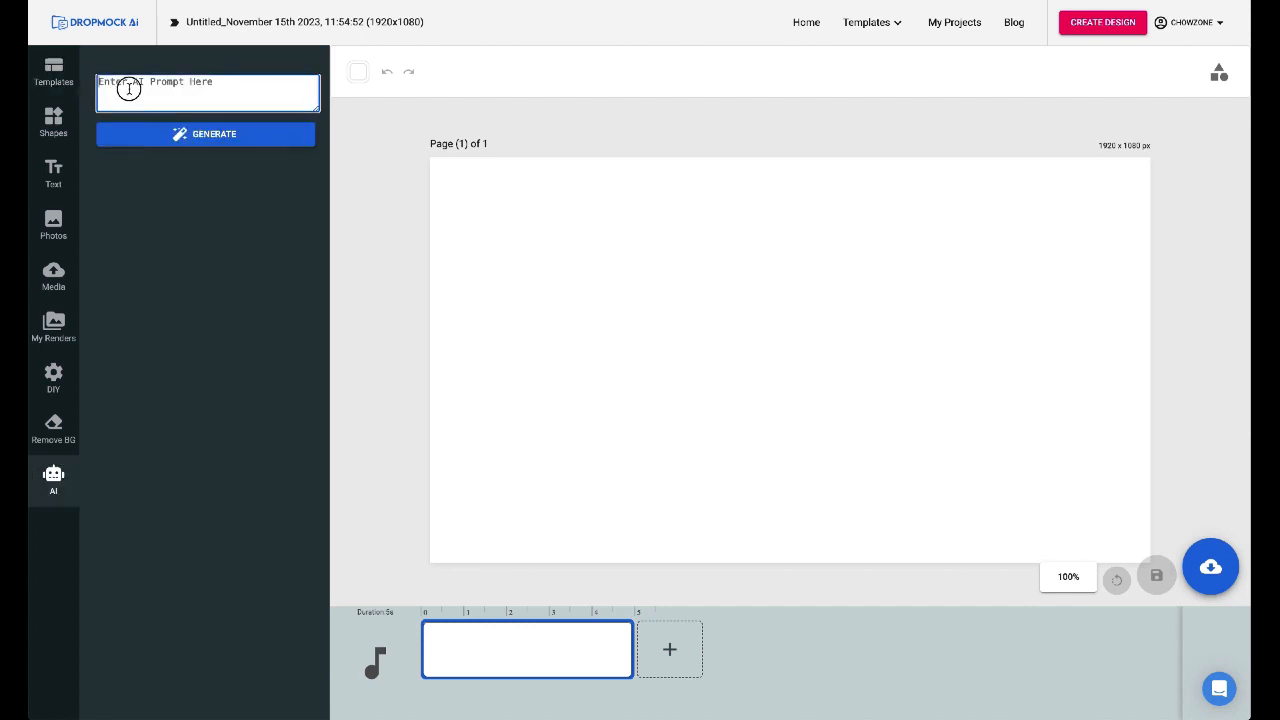
pyautogui.write('white sandy beach with the ocean o')
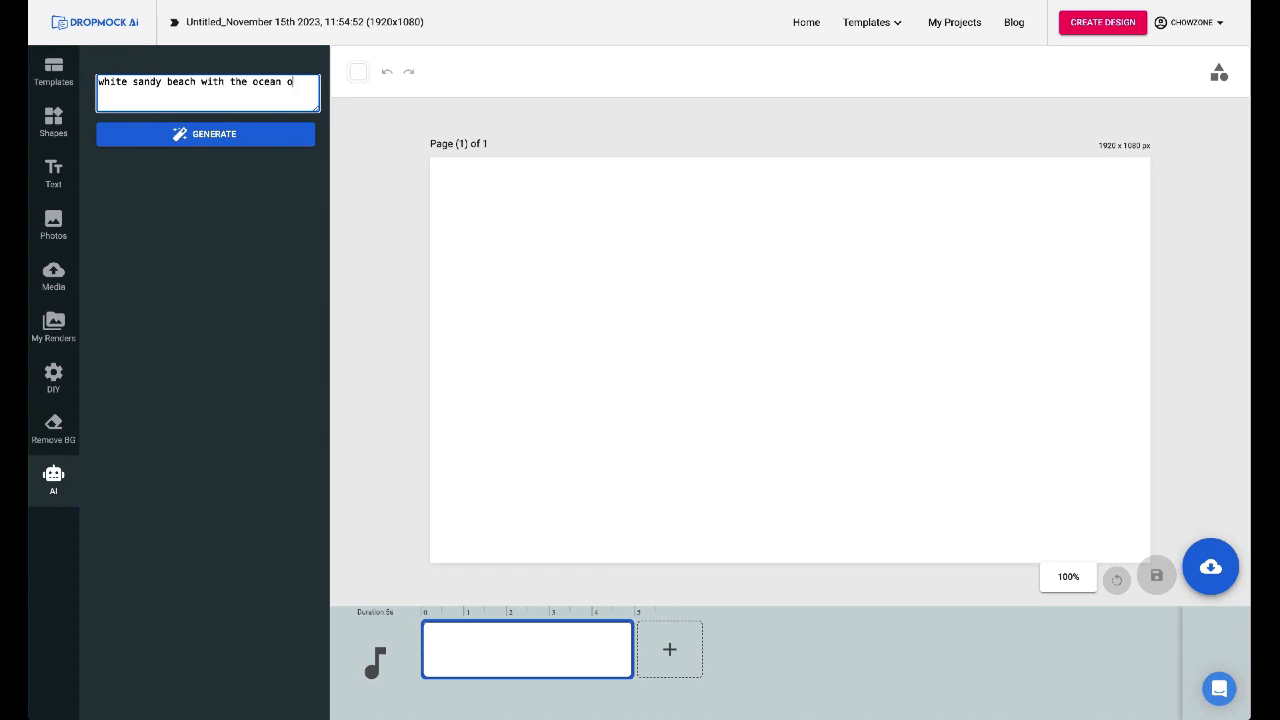
pyautogui.write('ay')
pyautogui.click(225, 139)
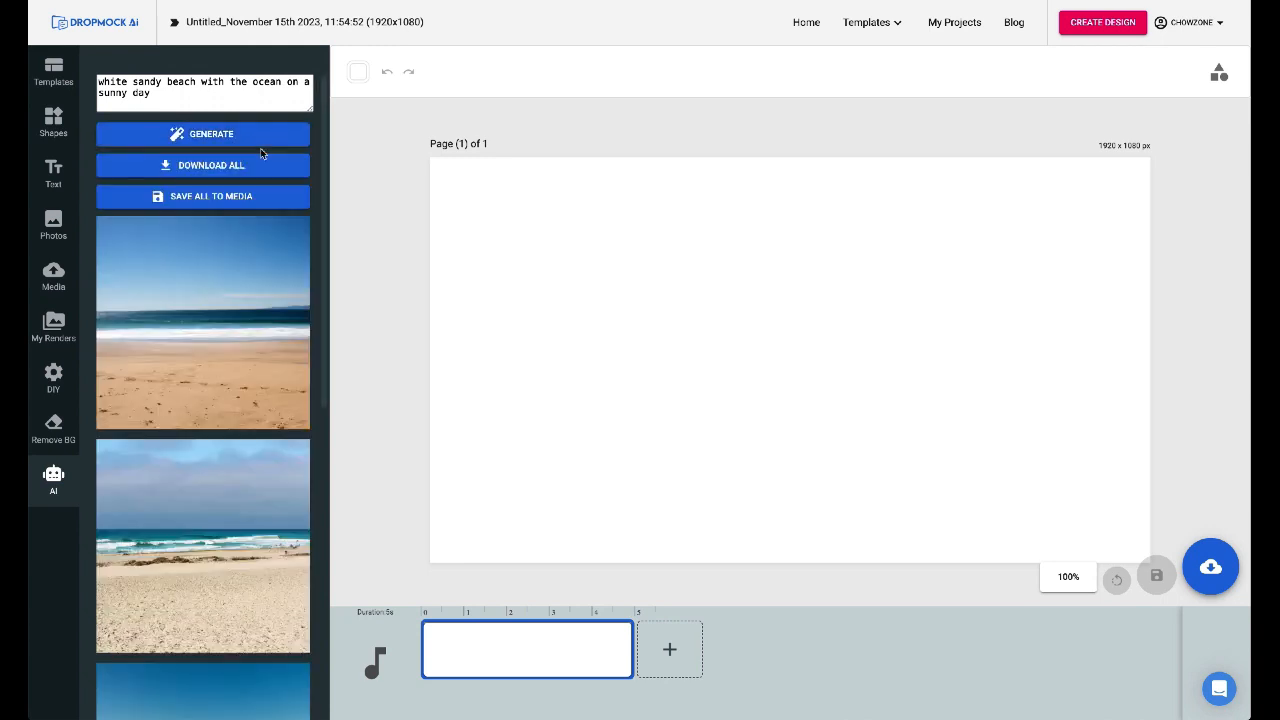
# Step: Review the generated beach images and save all of them to the media library
pyautogui.scroll(-5, 258, 203)
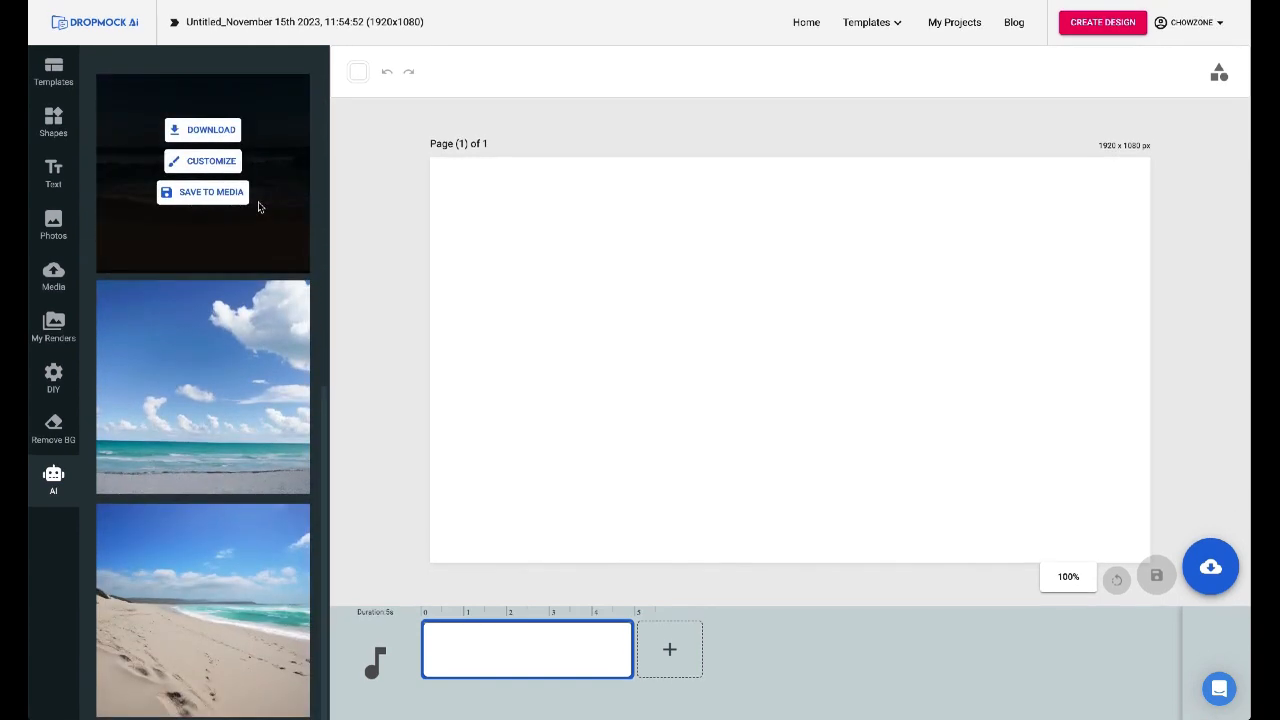
pyautogui.scroll(4, 258, 207)
pyautogui.scroll(1, 258, 207)
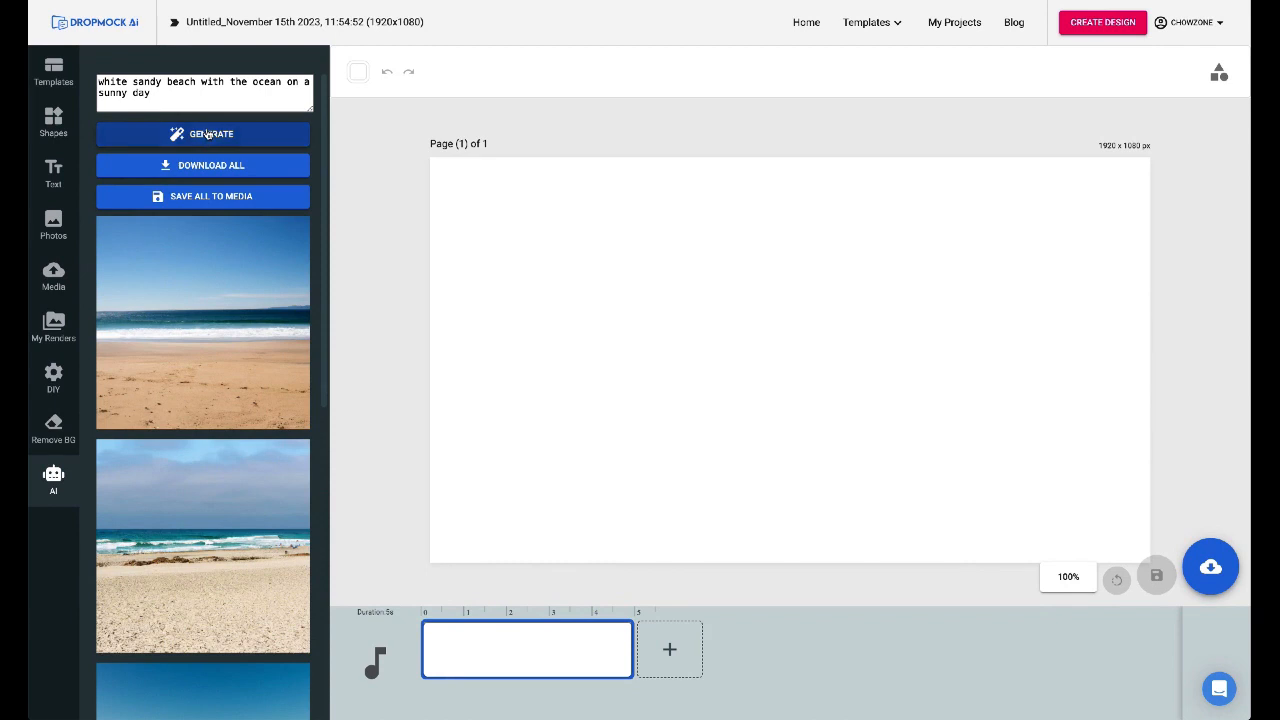
pyautogui.click(203, 198)
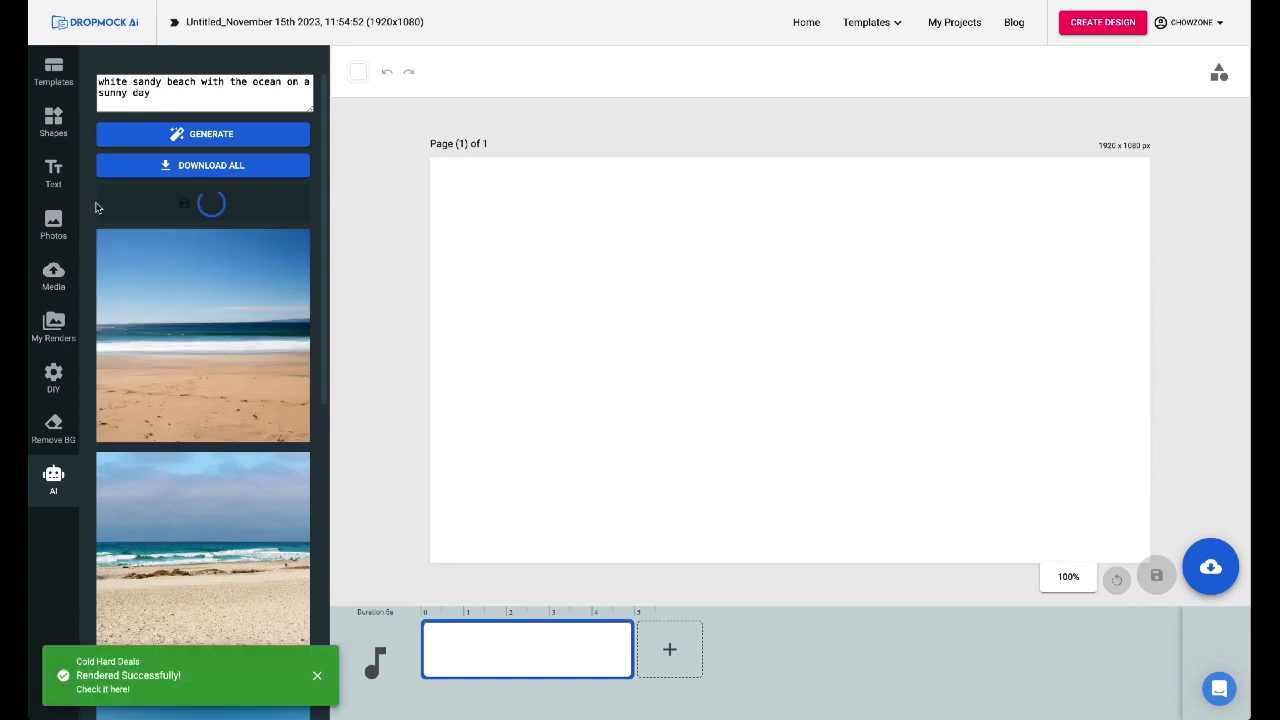
# Step: Add the second generated beach image to the page and enlarge it to fill the entire canvas as the background
pyautogui.scroll(-5, 175, 332)
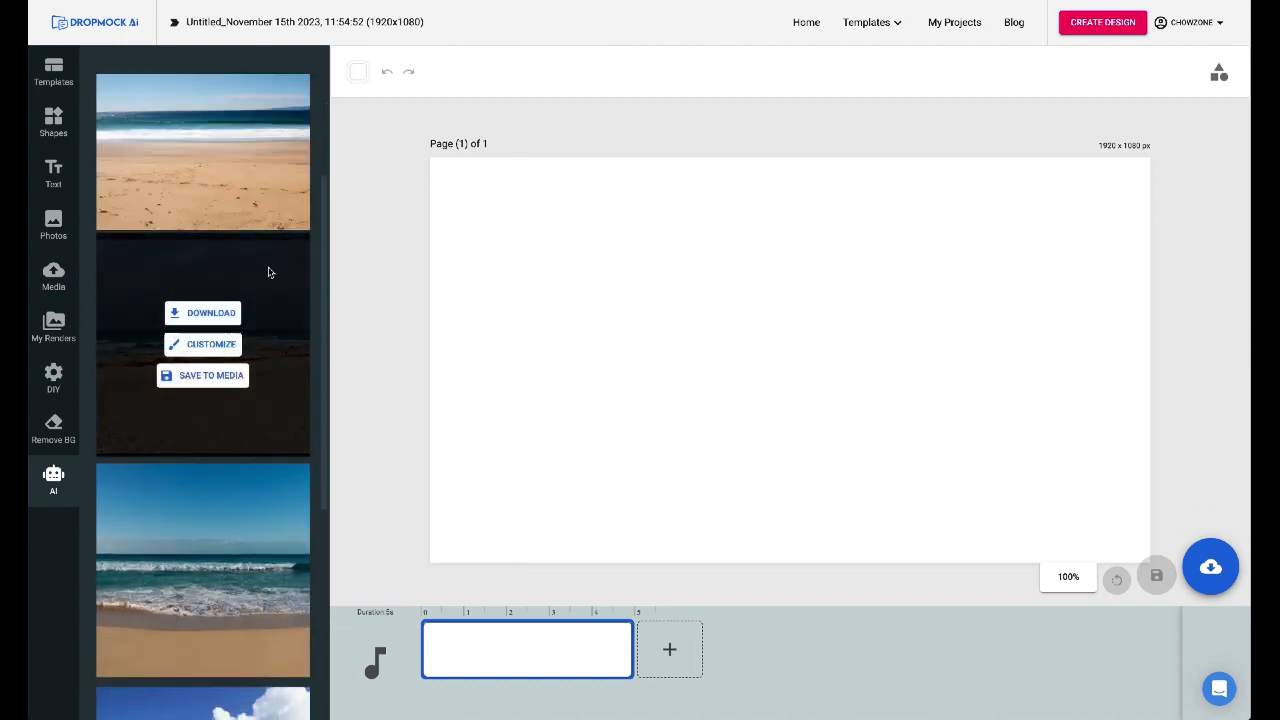
pyautogui.click(222, 345)
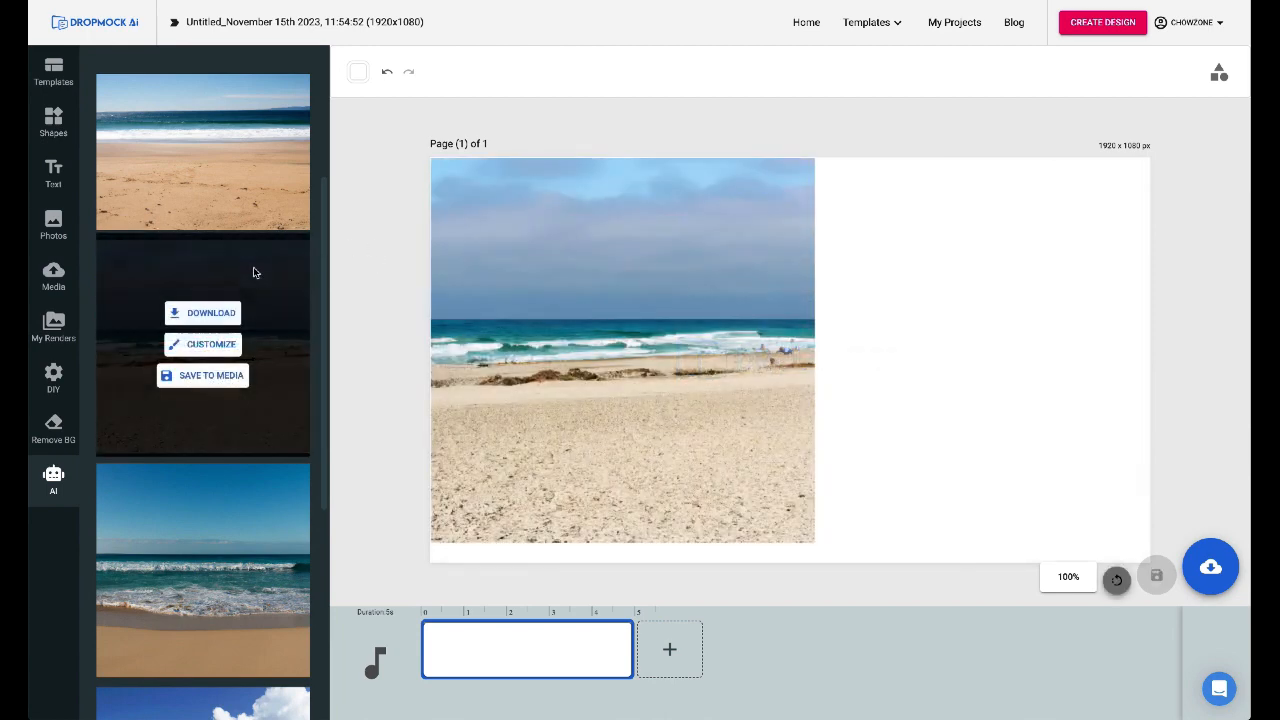
pyautogui.click(724, 374)
pyautogui.moveTo(714, 320); pyautogui.dragTo(700, 189)
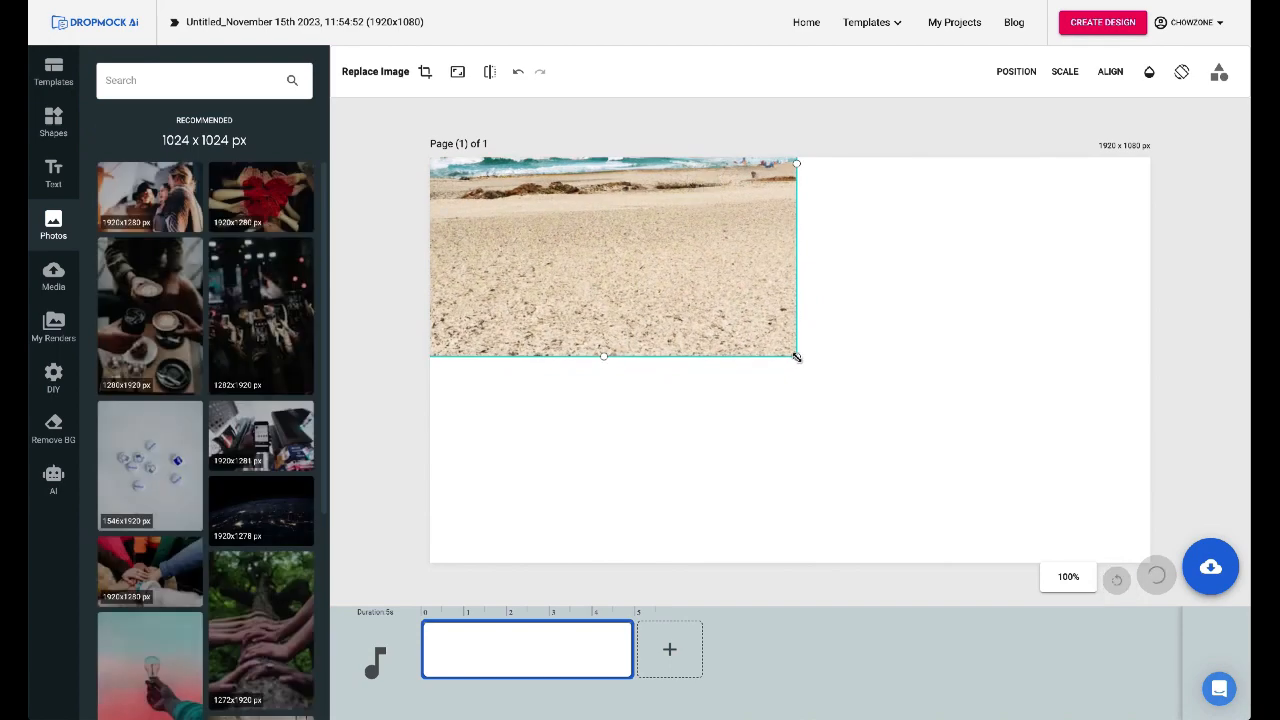
pyautogui.moveTo(797, 357); pyautogui.dragTo(1199, 716)
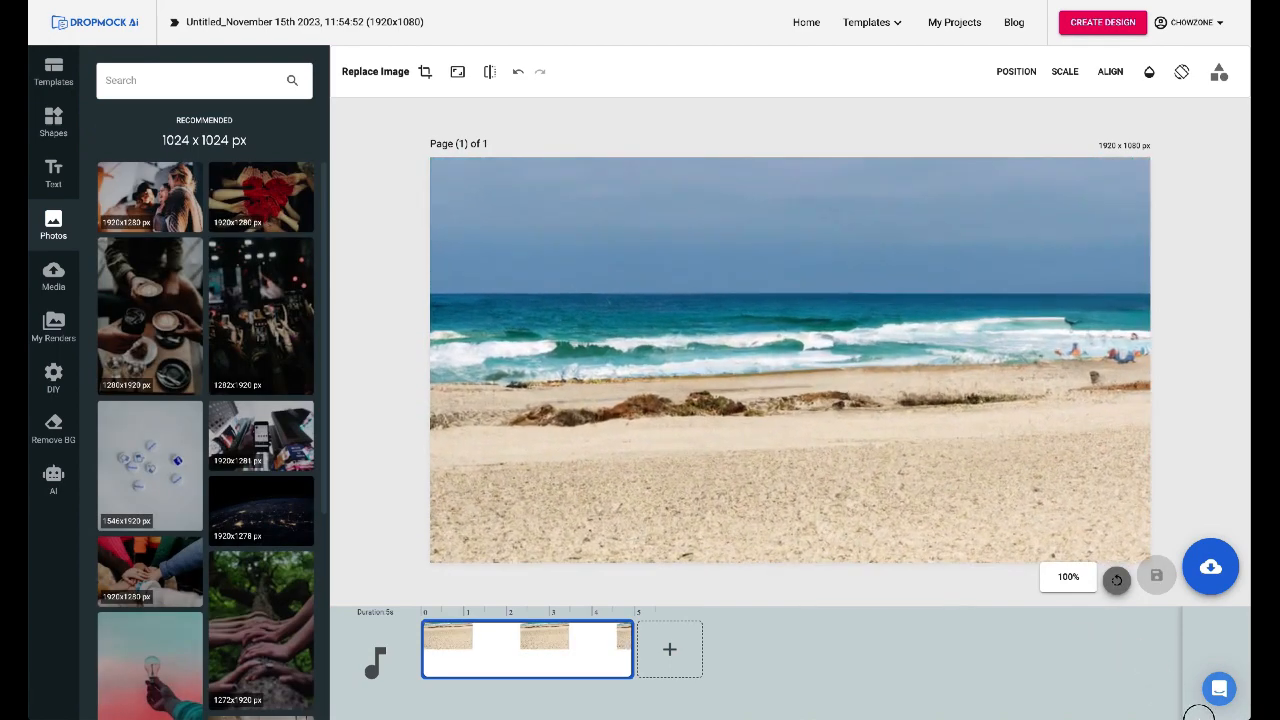
# Step: Add the Sign-13_hd.png banner with the 547x753 image placeholder from the DIY assets to the beach scene
pyautogui.click(57, 381)
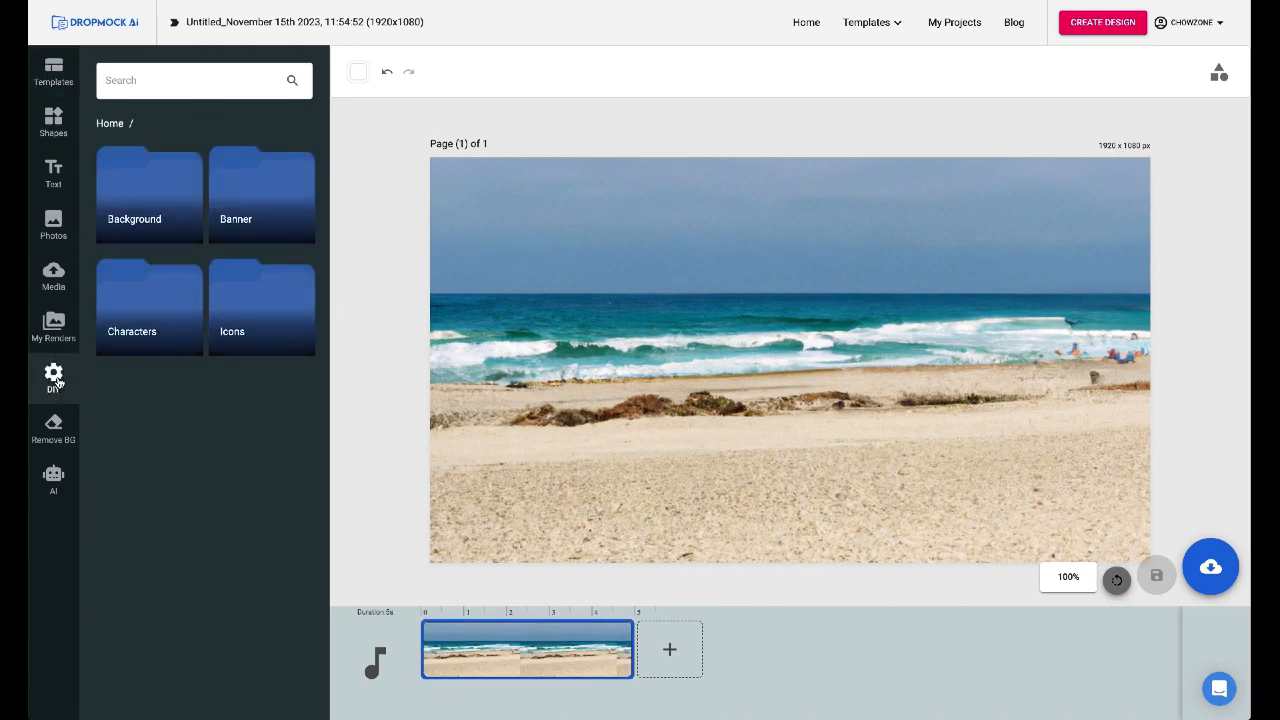
pyautogui.click(255, 187)
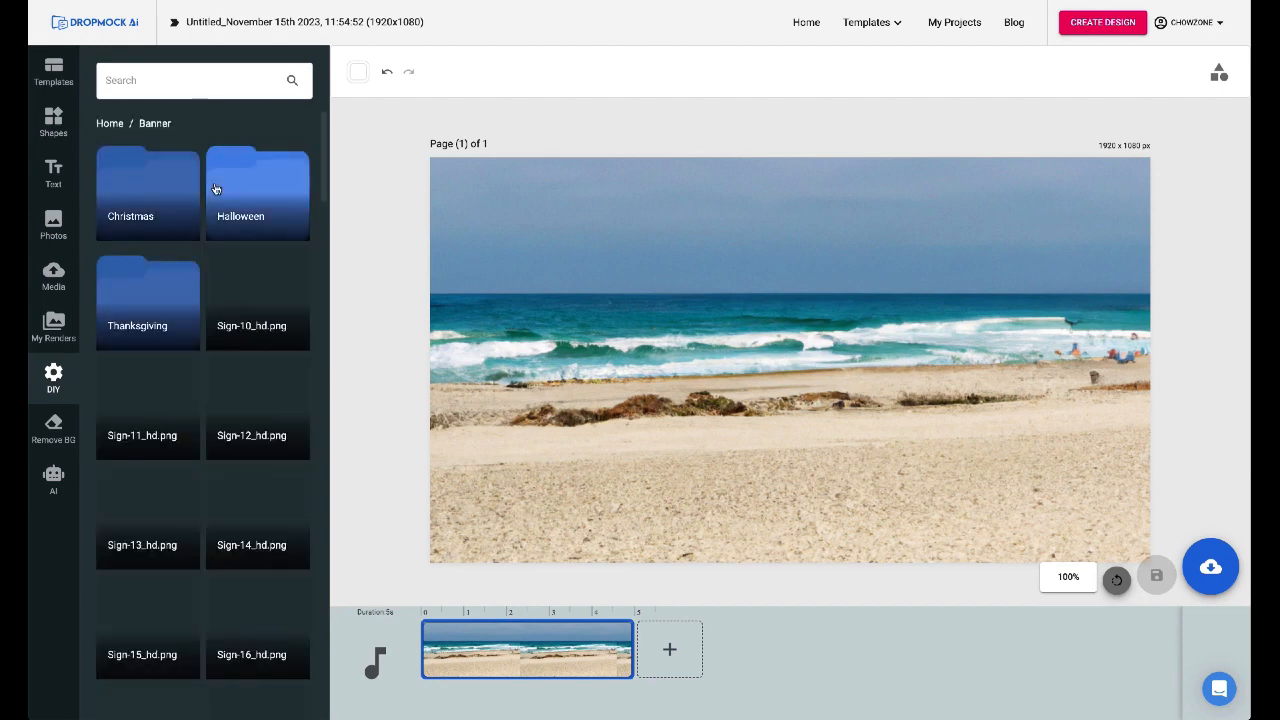
pyautogui.scroll(-1, 212, 294)
pyautogui.scroll(-2, 212, 294)
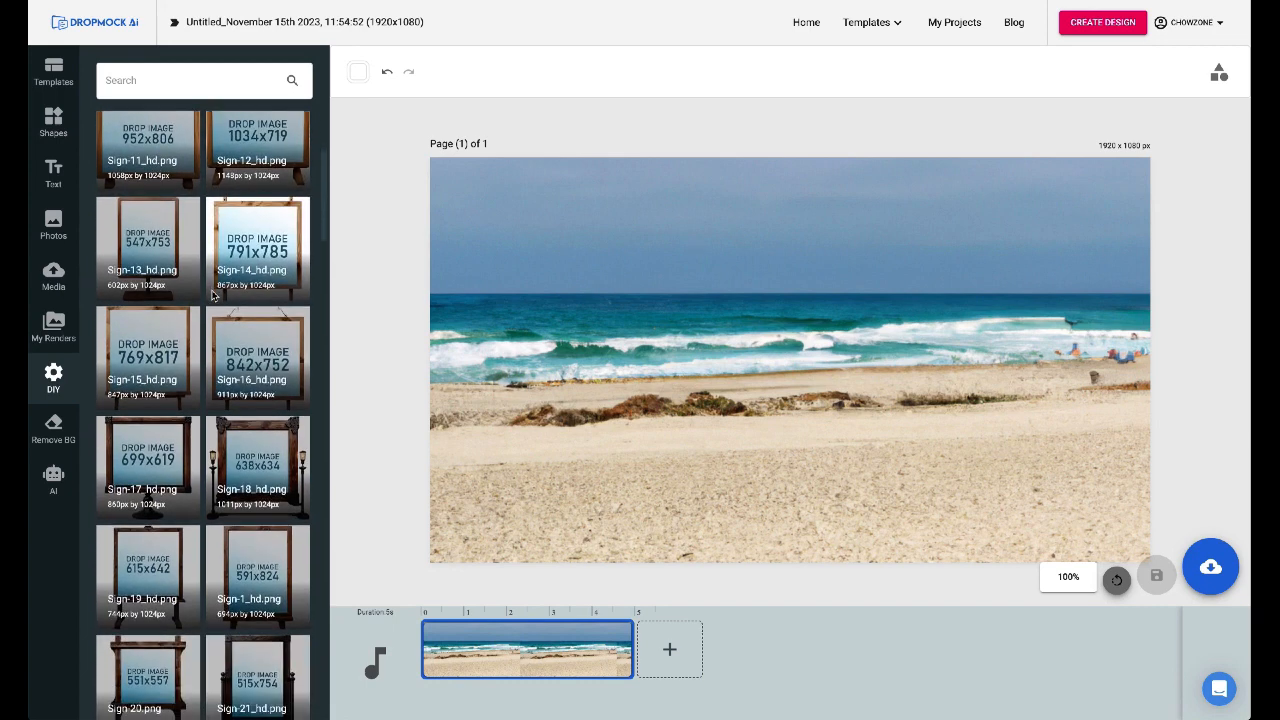
pyautogui.click(155, 250)
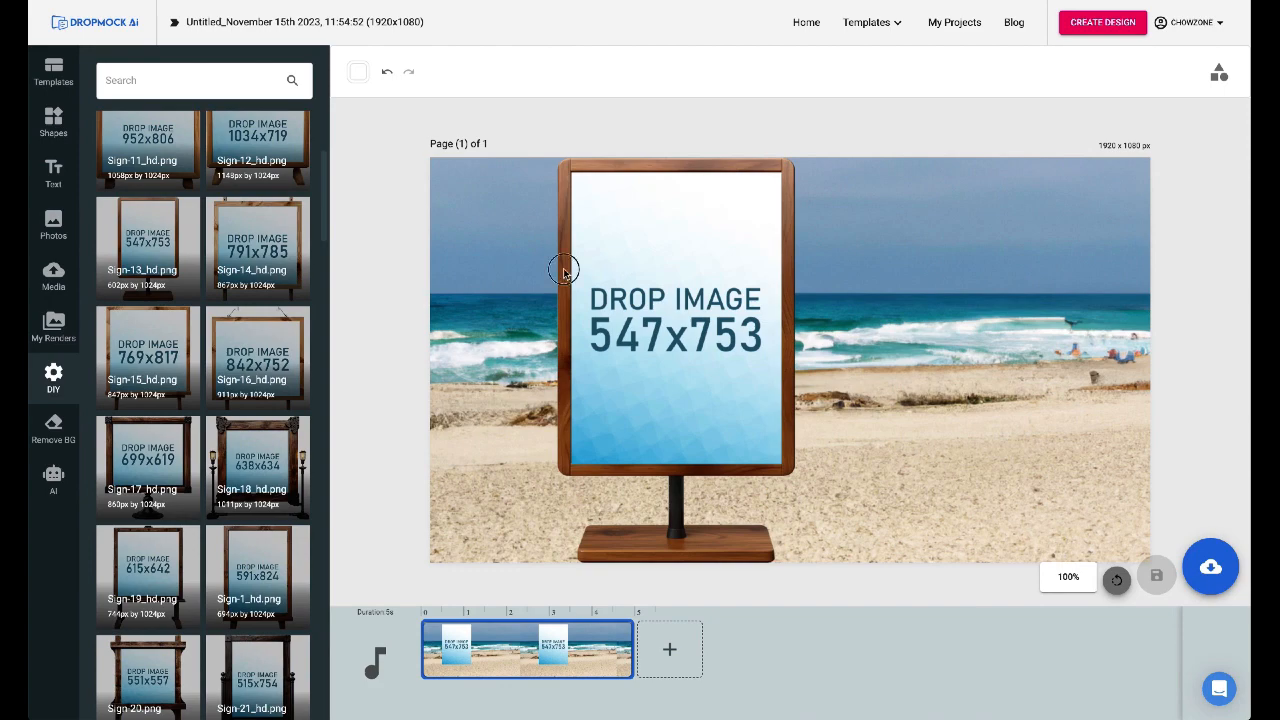
# Step: Move the sign to the right side of the beach scene and scale it down to fit within the canvas
pyautogui.moveTo(564, 272); pyautogui.dragTo(849, 266)
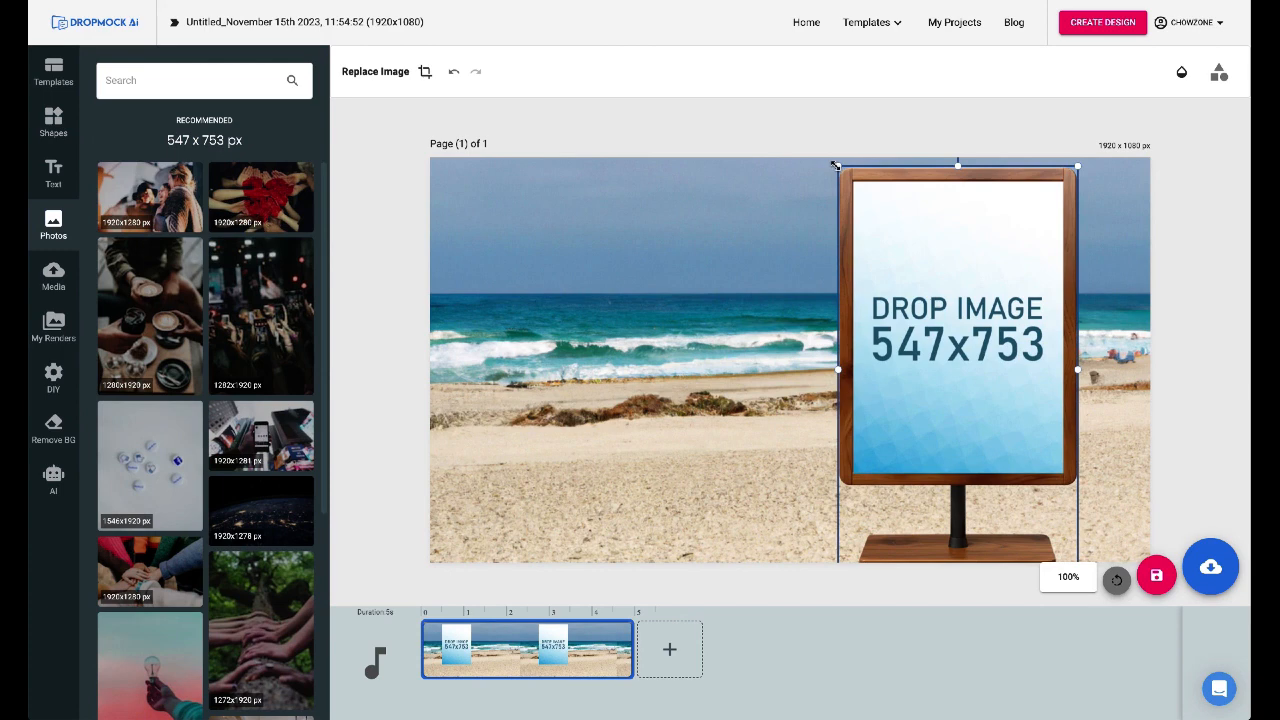
pyautogui.moveTo(836, 165)
pyautogui.mouseDown()
pyautogui.moveTo(940, 306)
pyautogui.moveTo(828, 185)
pyautogui.mouseUp()
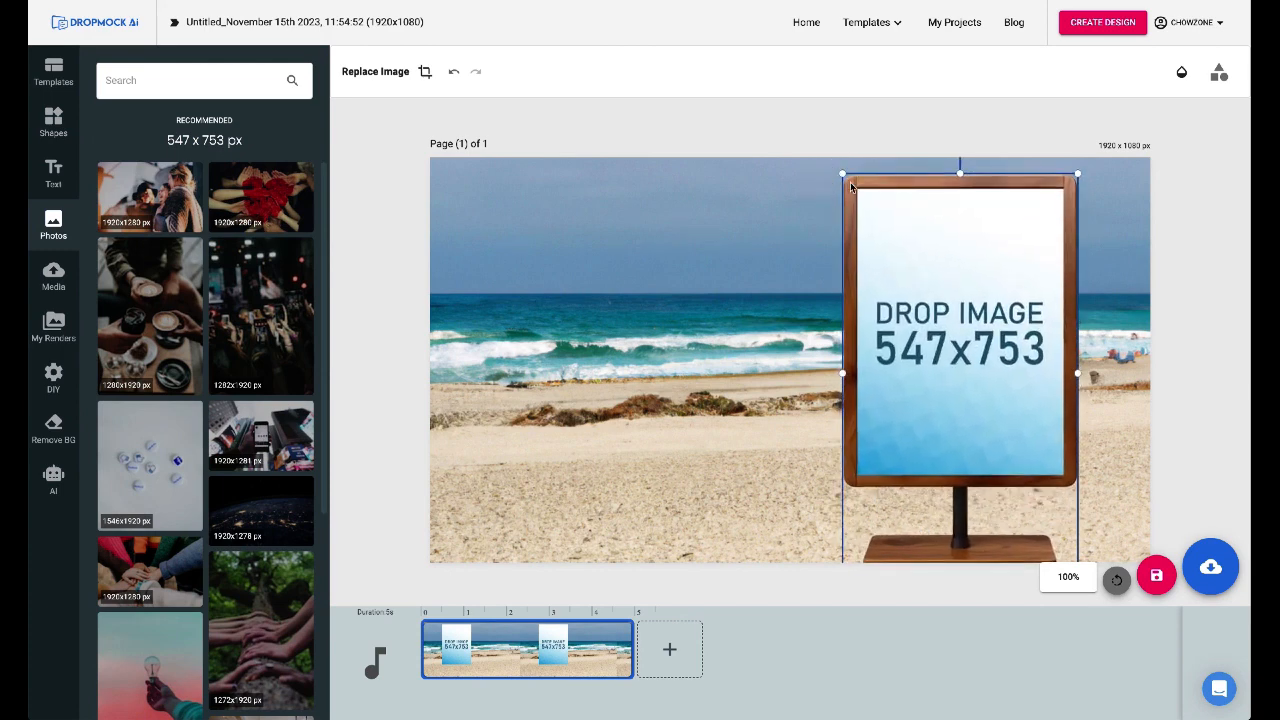
pyautogui.moveTo(843, 174); pyautogui.dragTo(891, 234)
pyautogui.click(704, 296)
pyautogui.click(704, 296)
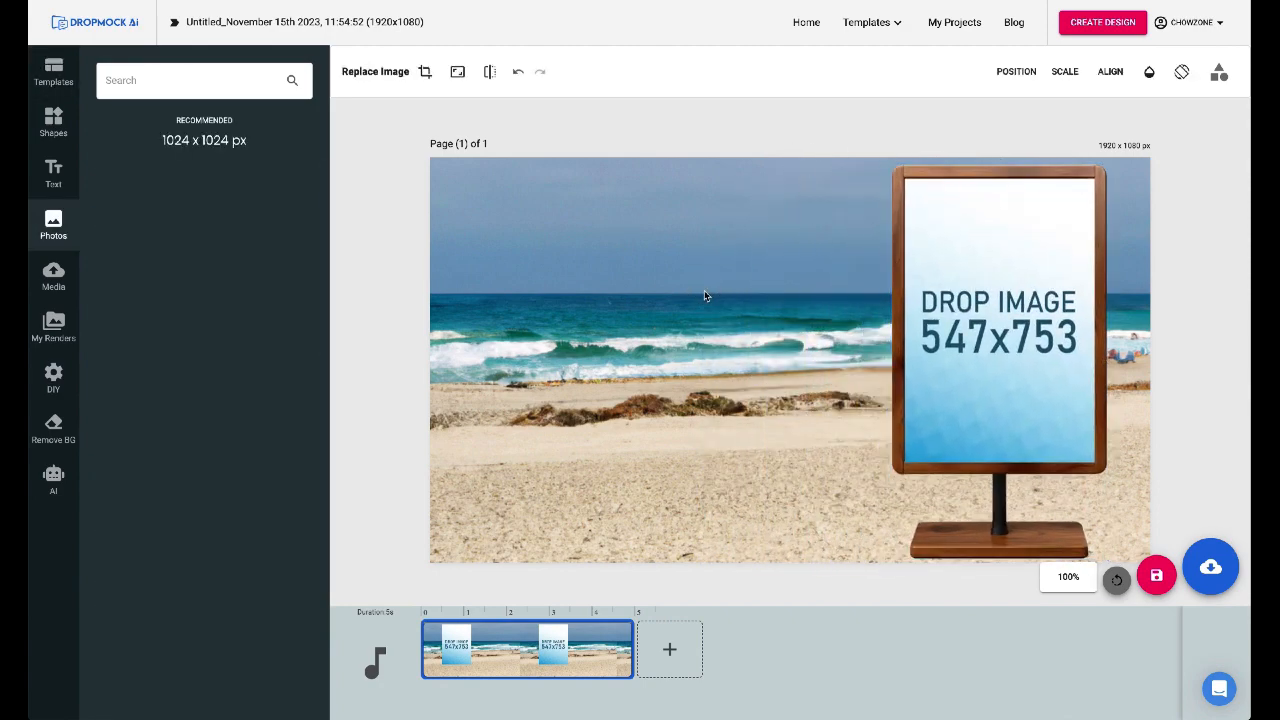
# Step: Add the karate26.png couple from the DIY Martial Arts characters to the beach scene
pyautogui.click(54, 380)
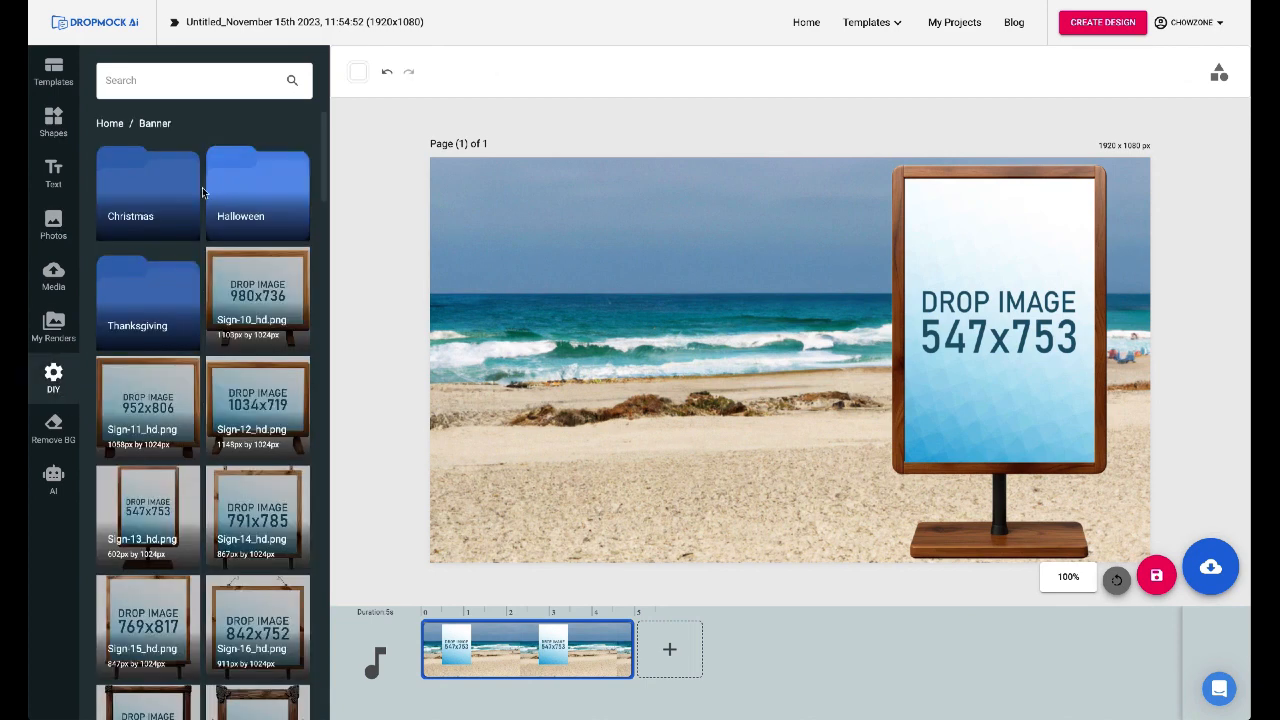
pyautogui.click(108, 126)
pyautogui.click(150, 298)
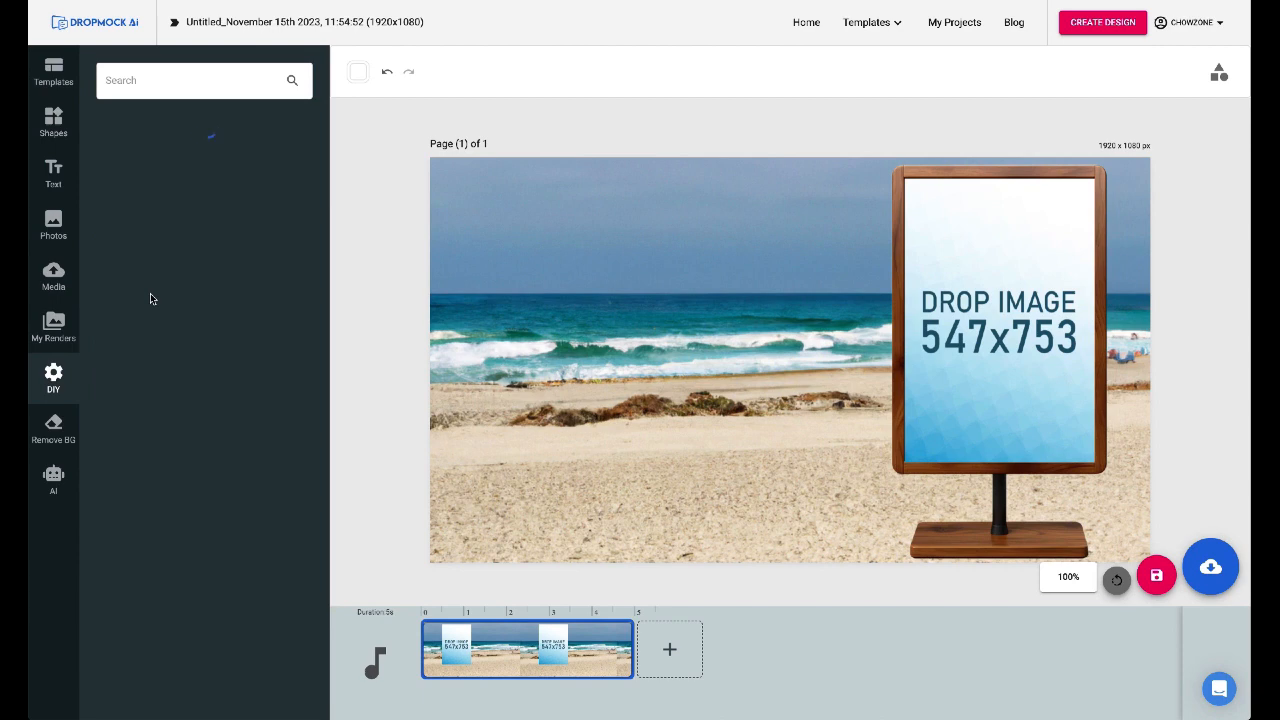
pyautogui.scroll(-1, 157, 291)
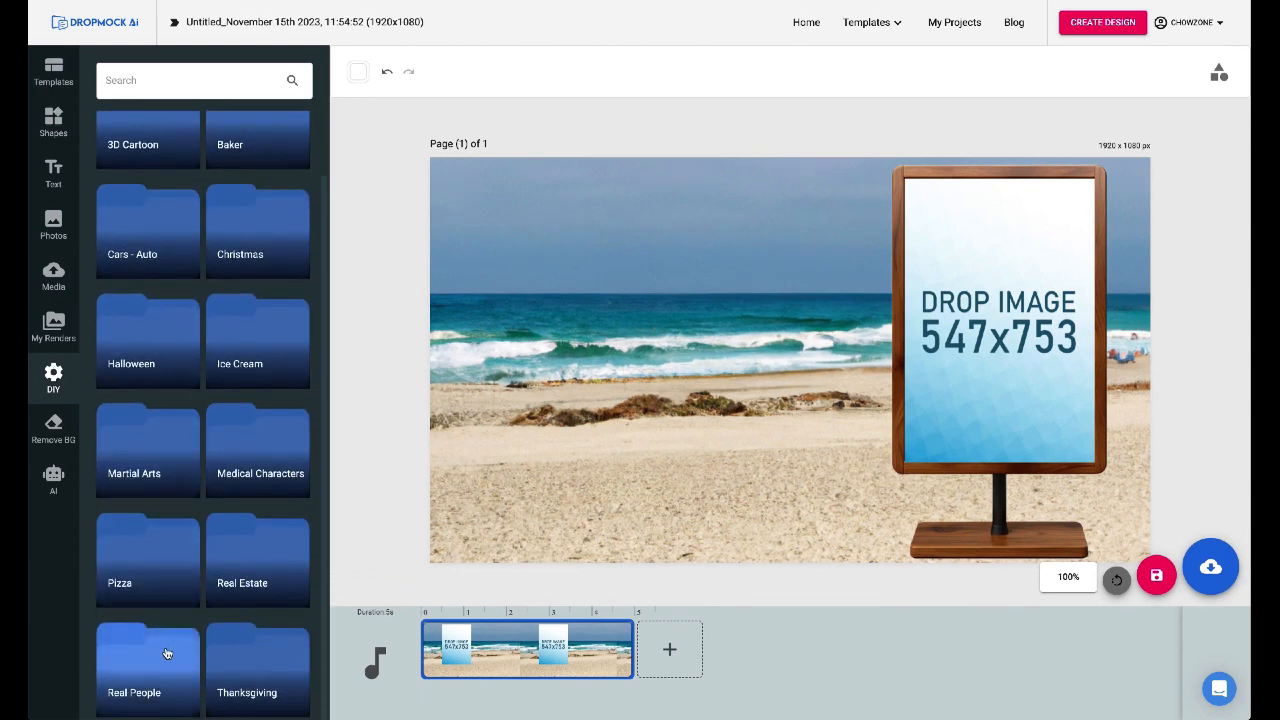
pyautogui.scroll(1, 169, 309)
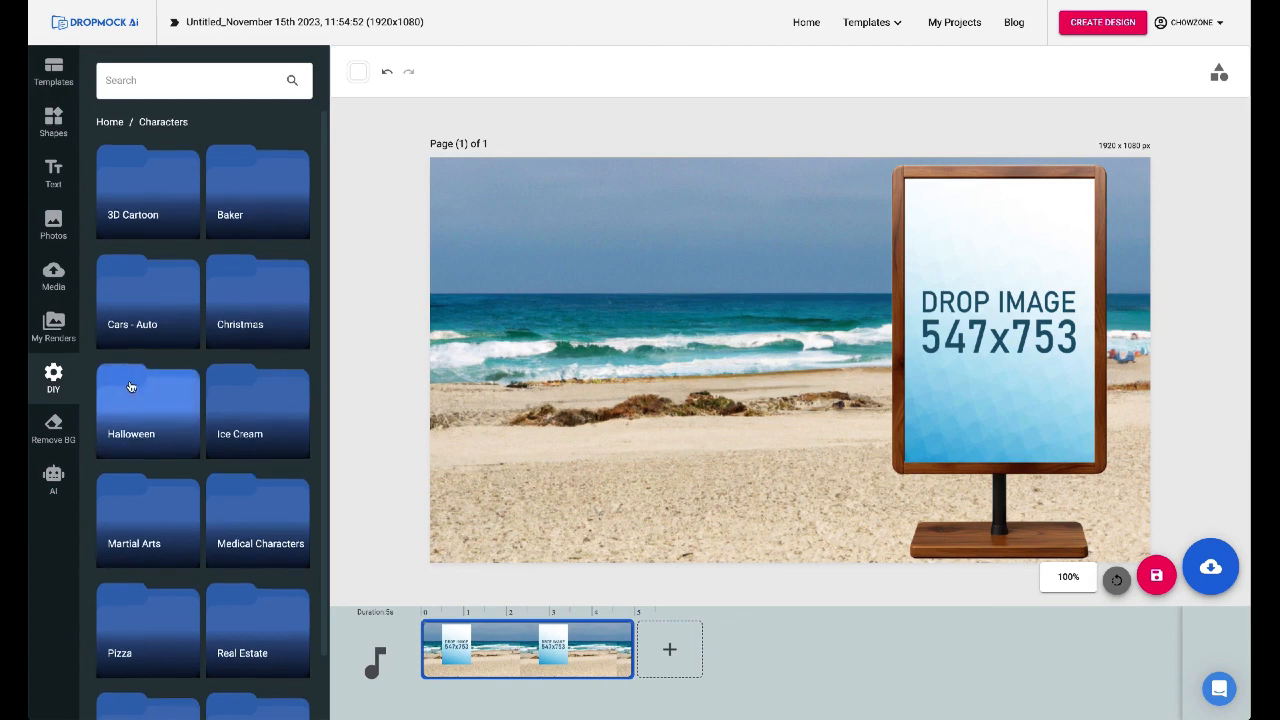
pyautogui.scroll(-1, 140, 420)
pyautogui.click(158, 456)
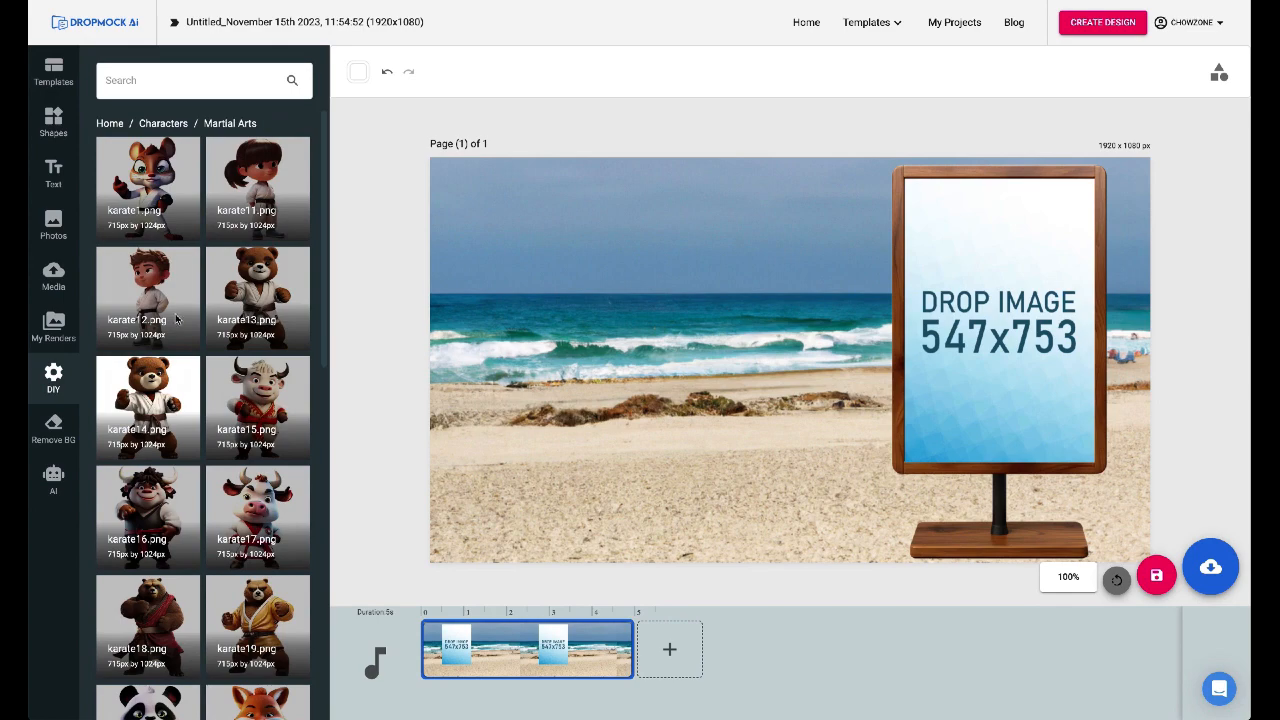
pyautogui.scroll(-8, 172, 349)
pyautogui.click(258, 210)
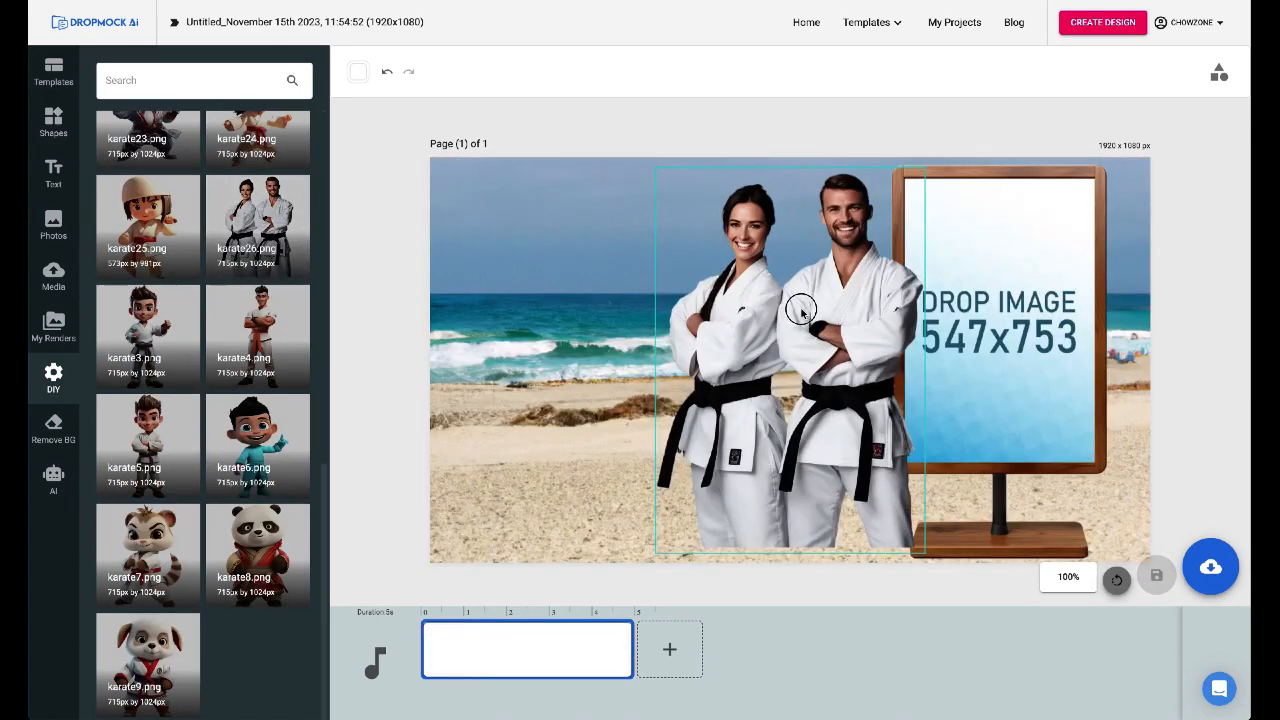
# Step: Move the karate couple to the left side of the beach scene and enlarge them to the canvas's full height
pyautogui.moveTo(800, 311); pyautogui.dragTo(573, 328)
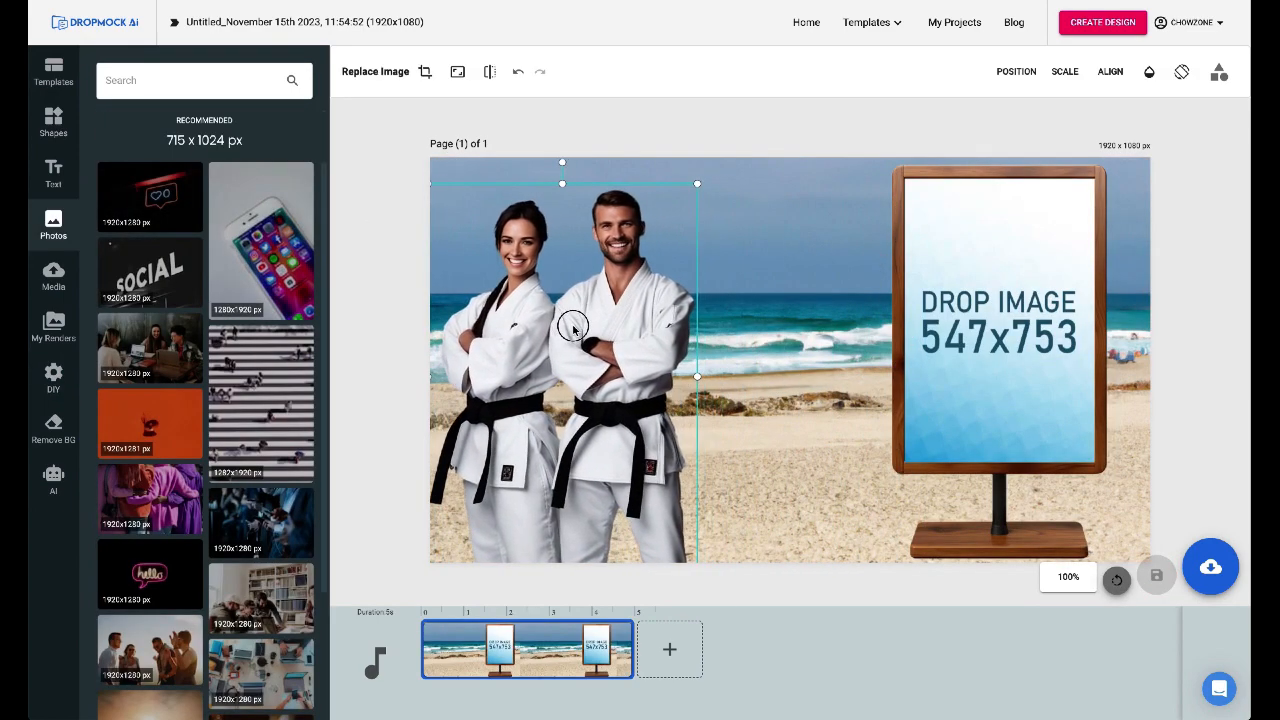
pyautogui.moveTo(697, 183); pyautogui.dragTo(721, 160)
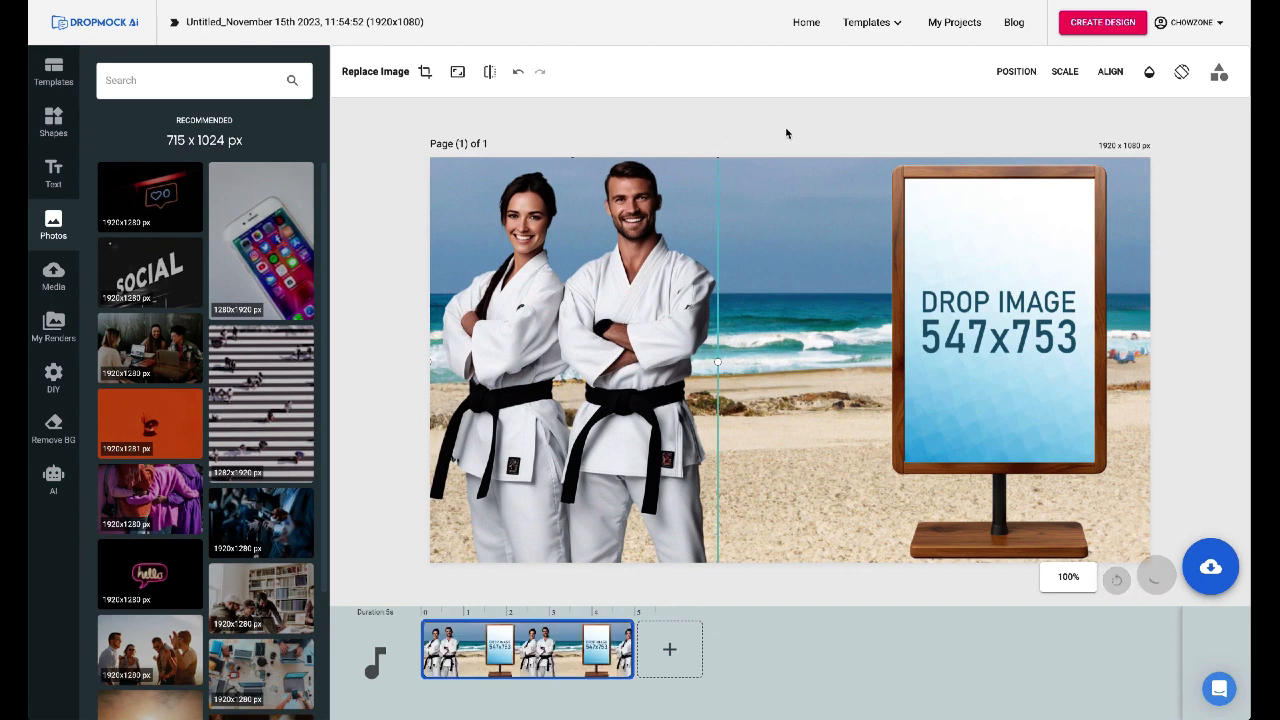
pyautogui.click(785, 133)
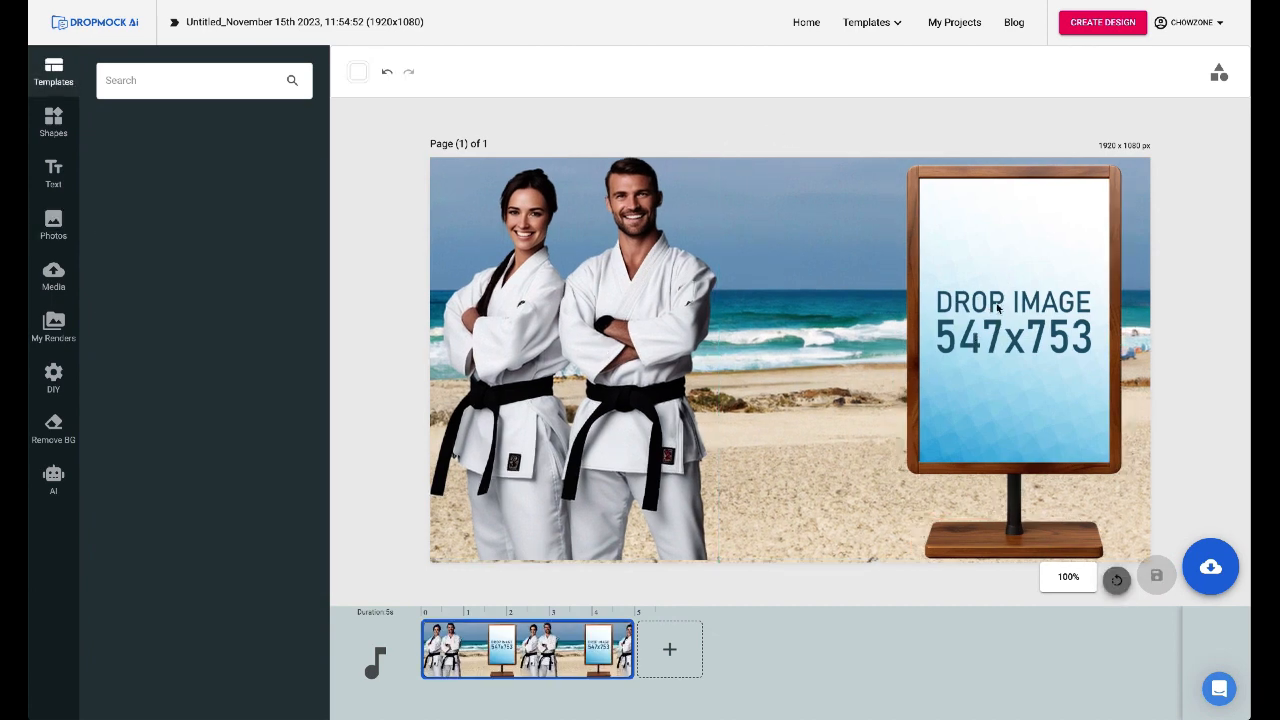
# Step: Save the beach mockup as a JPG image named Martial Arts Studio 1
pyautogui.click(1215, 578)
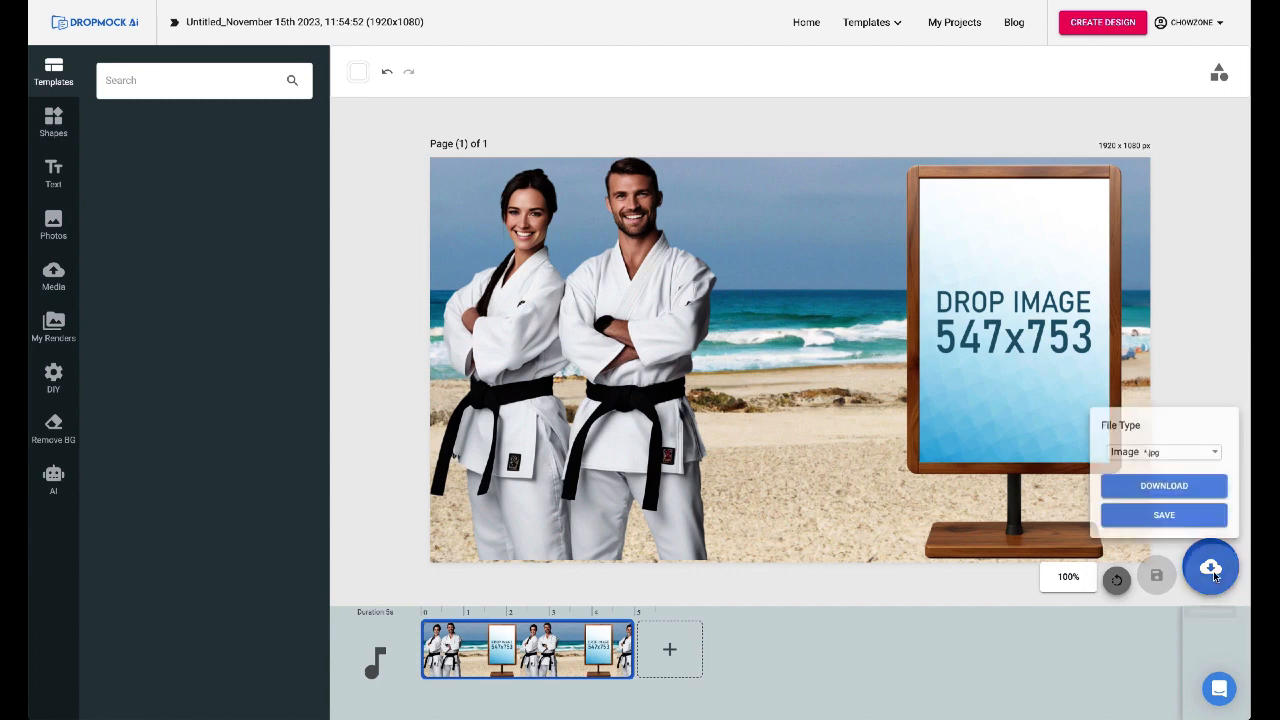
pyautogui.click(1174, 516)
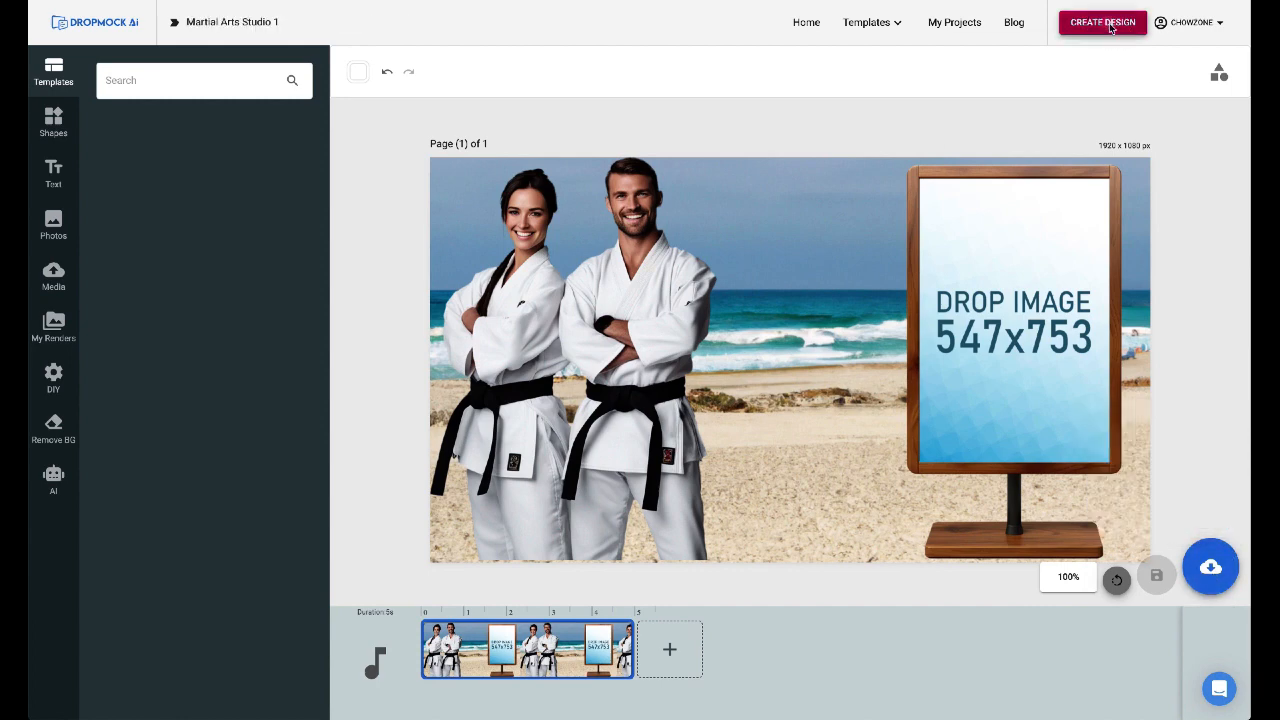
# Step: Create a new custom design 547 wide and 753 high to match the sign's placeholder
pyautogui.click(1105, 22)
pyautogui.write('547')
pyautogui.press('Tab')
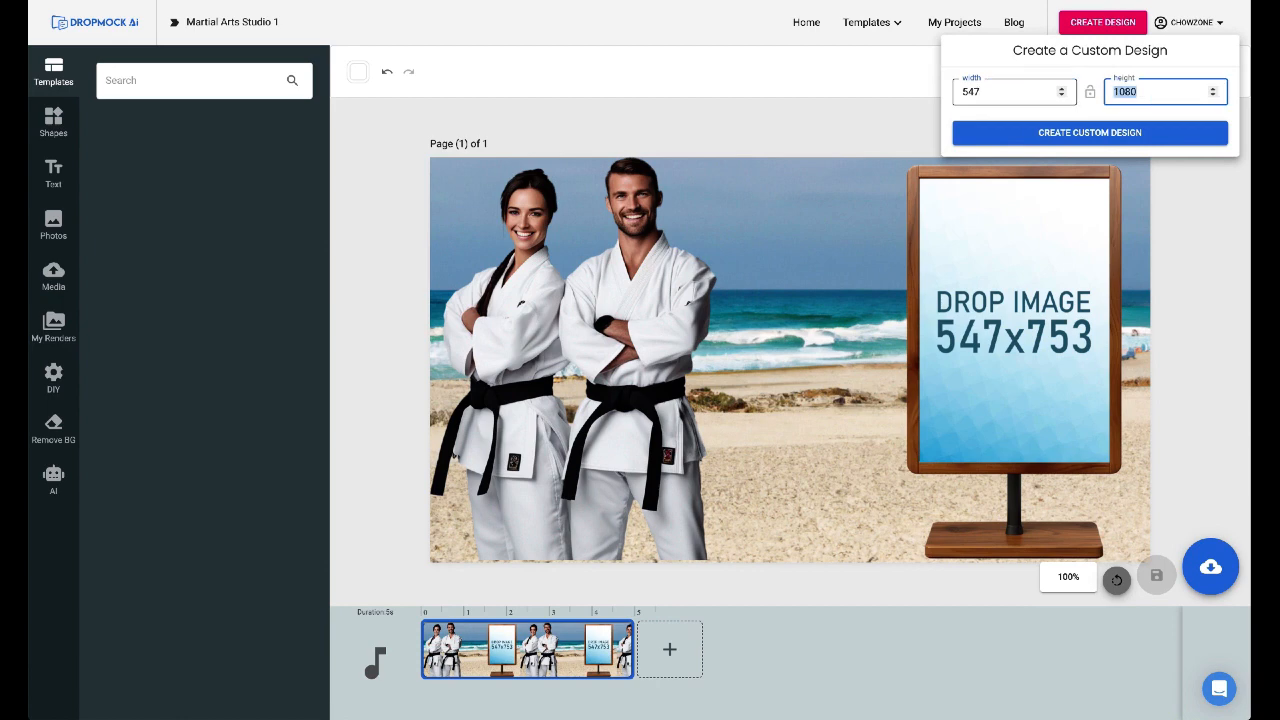
pyautogui.write('753')
pyautogui.press('Return')
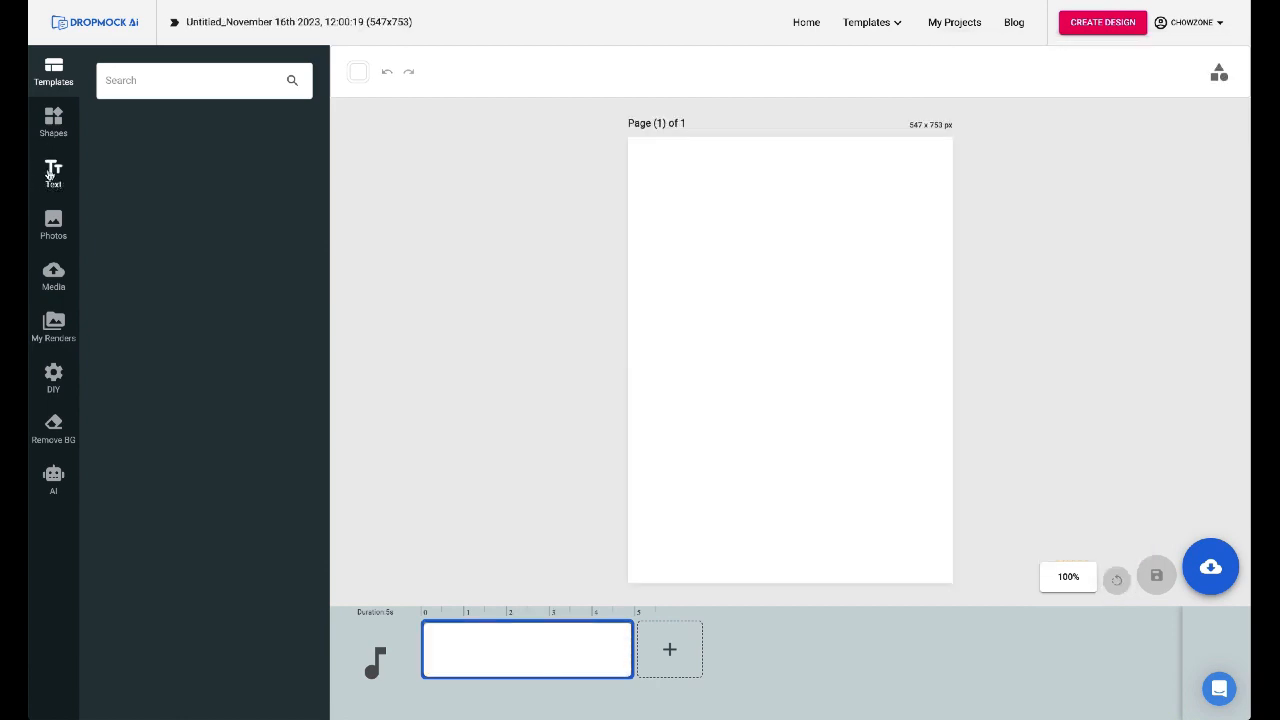
# Step: Search the photos for martial arts and fill the canvas with the sunset beach karate photo, shifting it so the fighter sits at the left edge
pyautogui.click(53, 178)
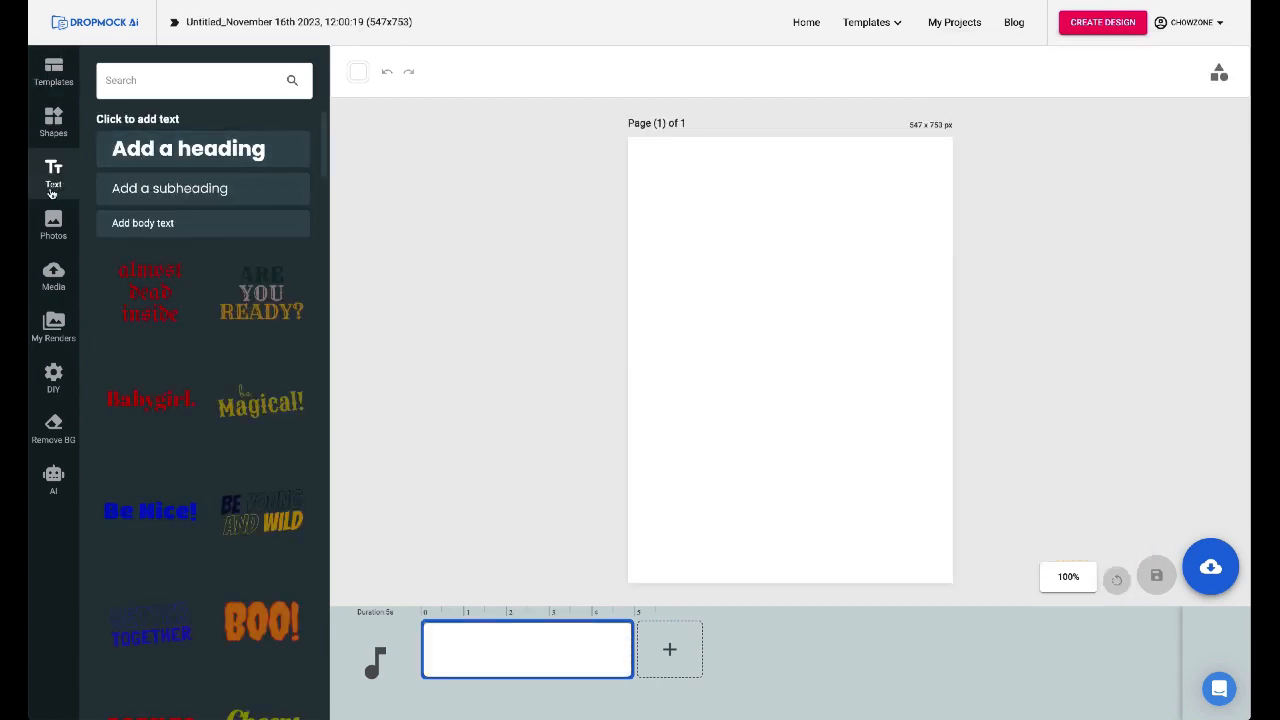
pyautogui.click(53, 225)
pyautogui.click(149, 80)
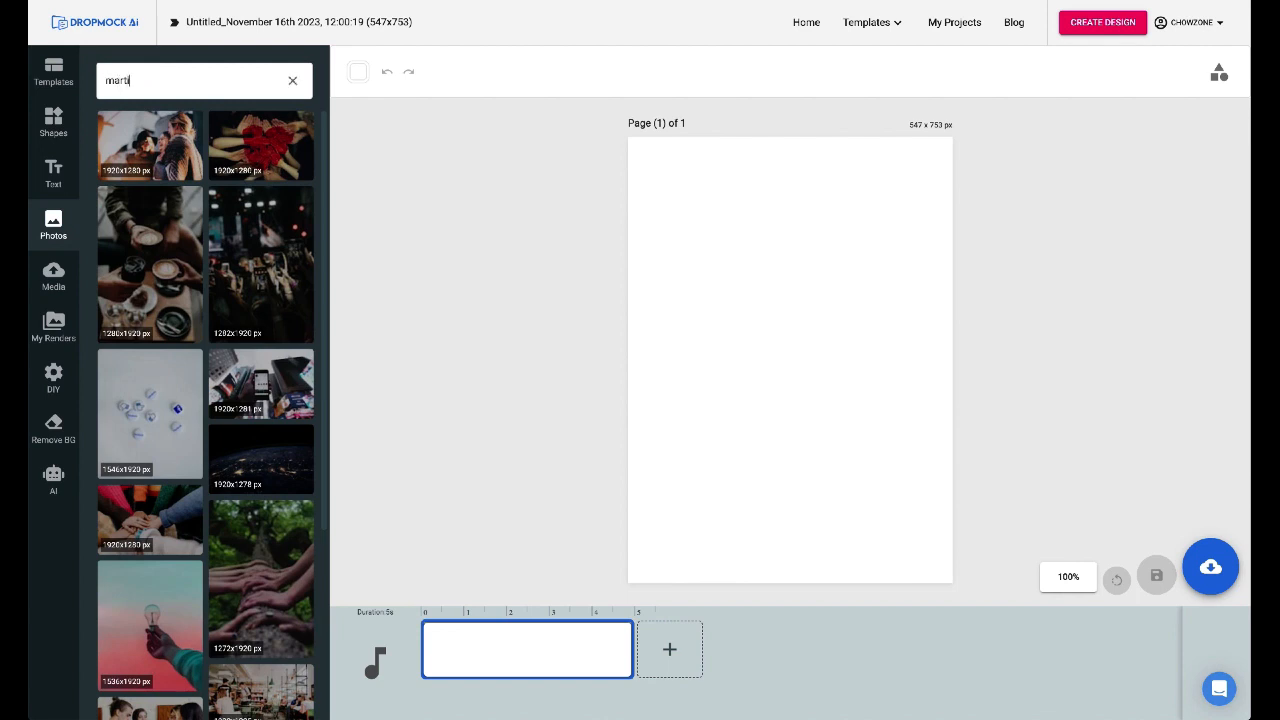
pyautogui.press('Return')
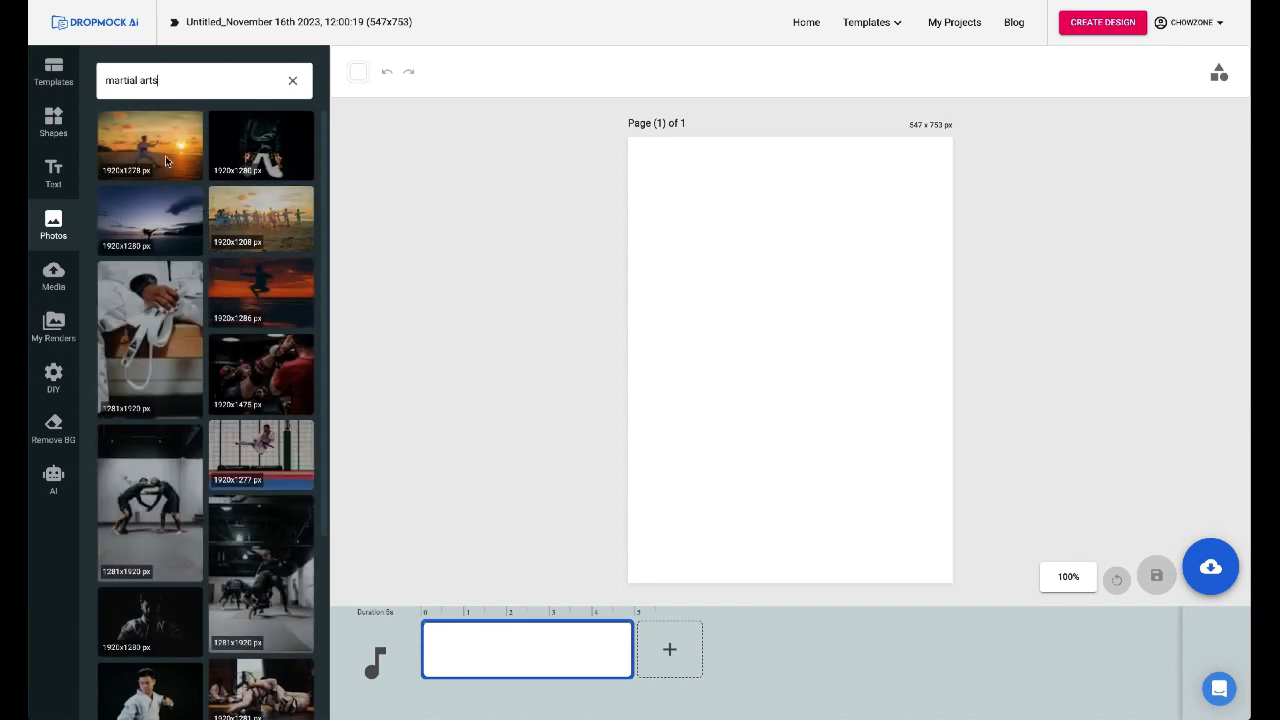
pyautogui.moveTo(744, 350); pyautogui.dragTo(629, 351)
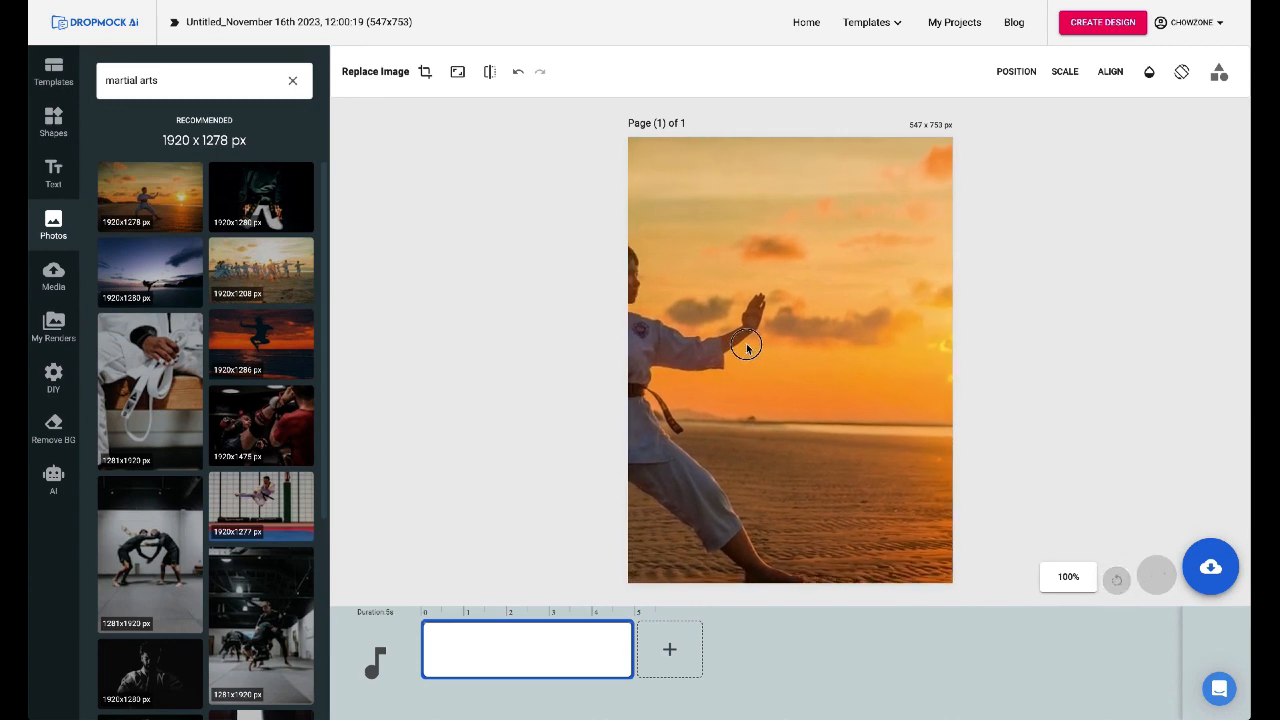
# Step: Add a heading over the photo reading FREE Month of Martial Arts, with line breaks so it stacks on five lines
pyautogui.tripleClick(411, 65)
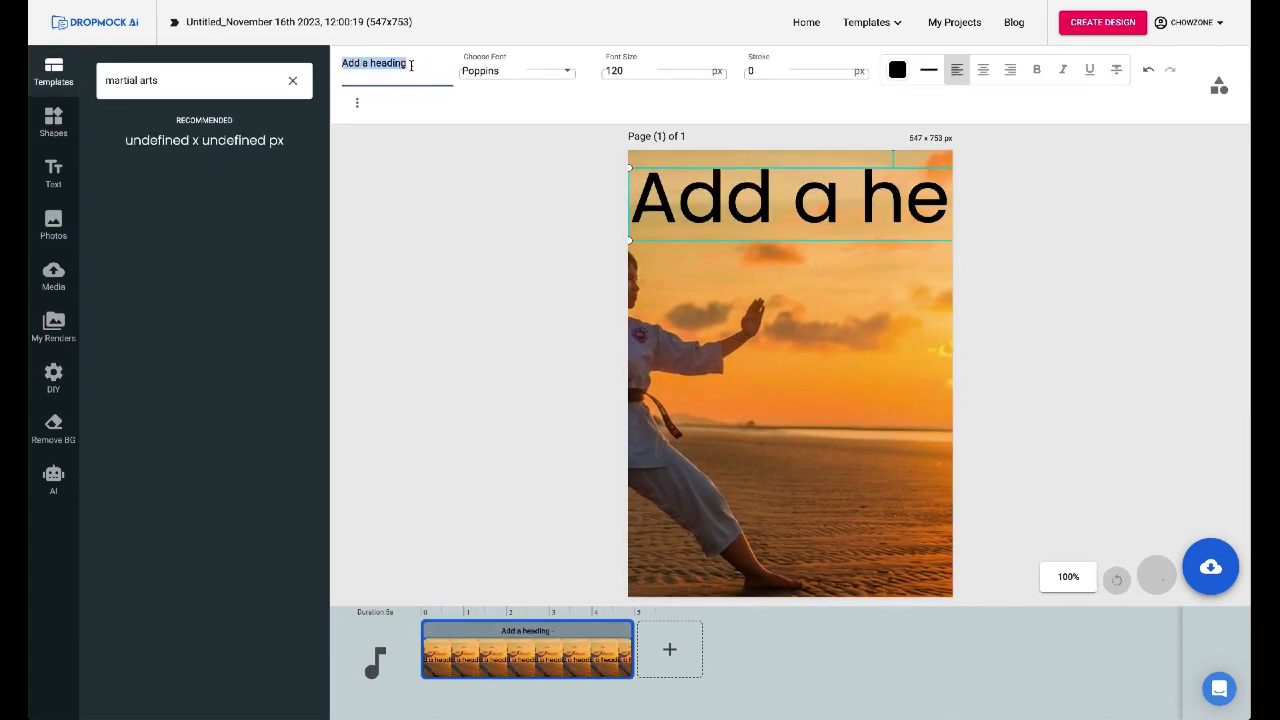
pyautogui.write('FREE')
pyautogui.write('Month of Martial Arts')
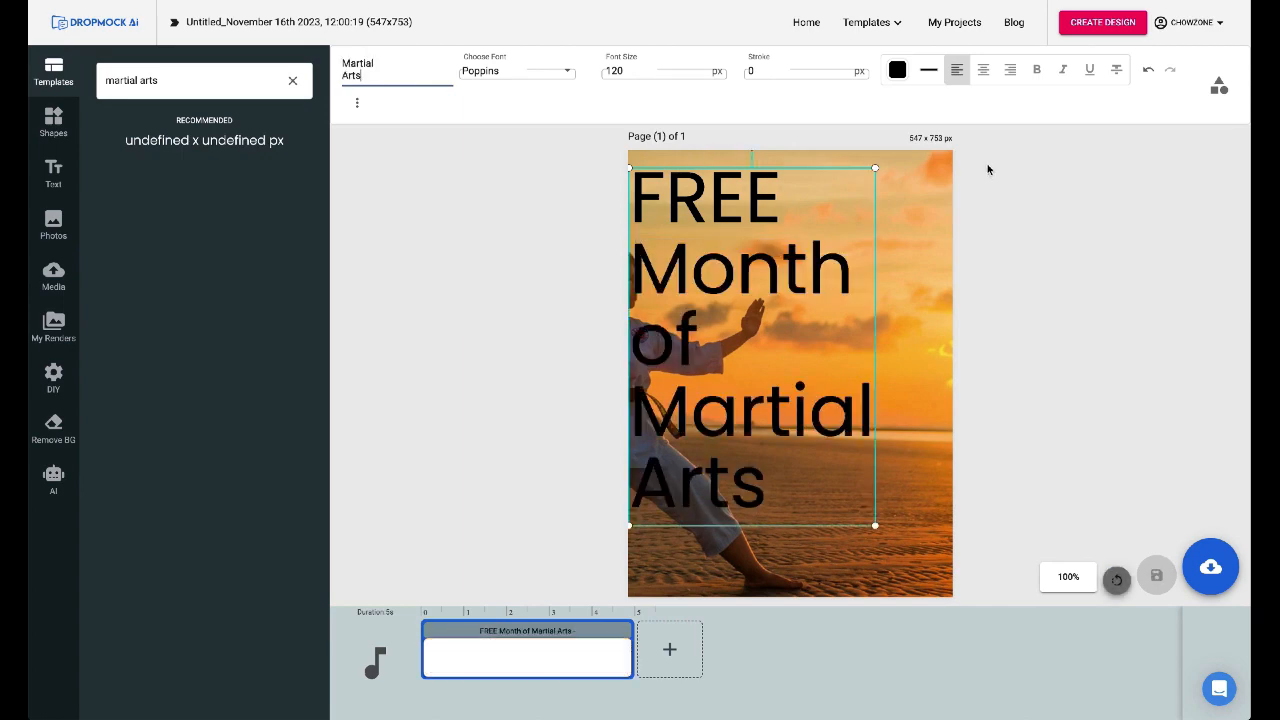
# Step: Right-align the heading, move it to the upper right of the canvas and colour it #f7f7f7
pyautogui.click(1011, 70)
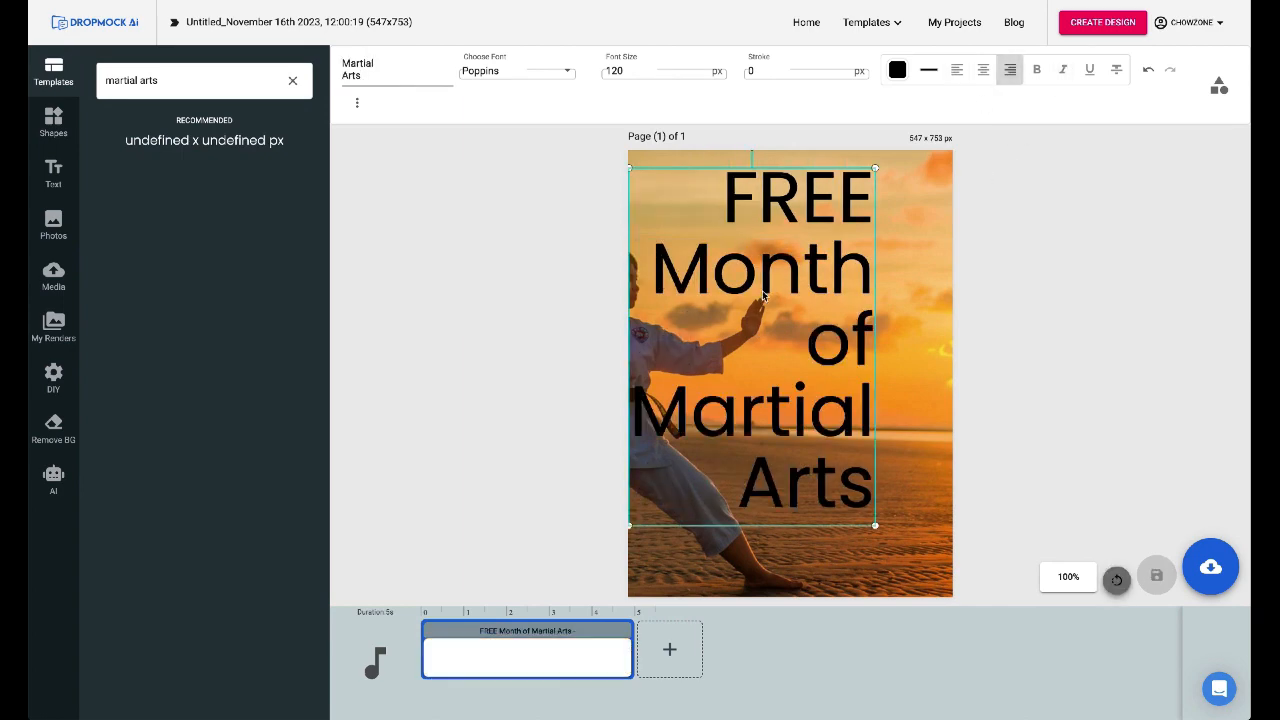
pyautogui.moveTo(763, 282); pyautogui.dragTo(831, 266)
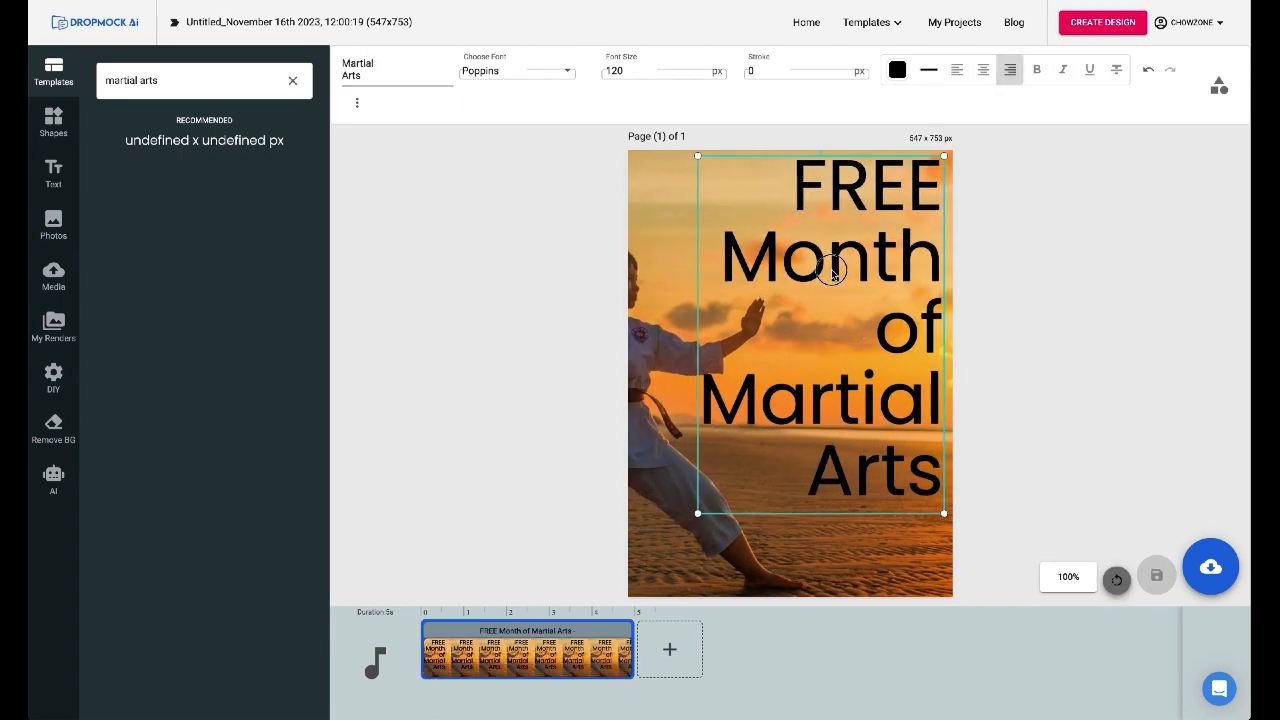
pyautogui.click(897, 70)
pyautogui.click(881, 124)
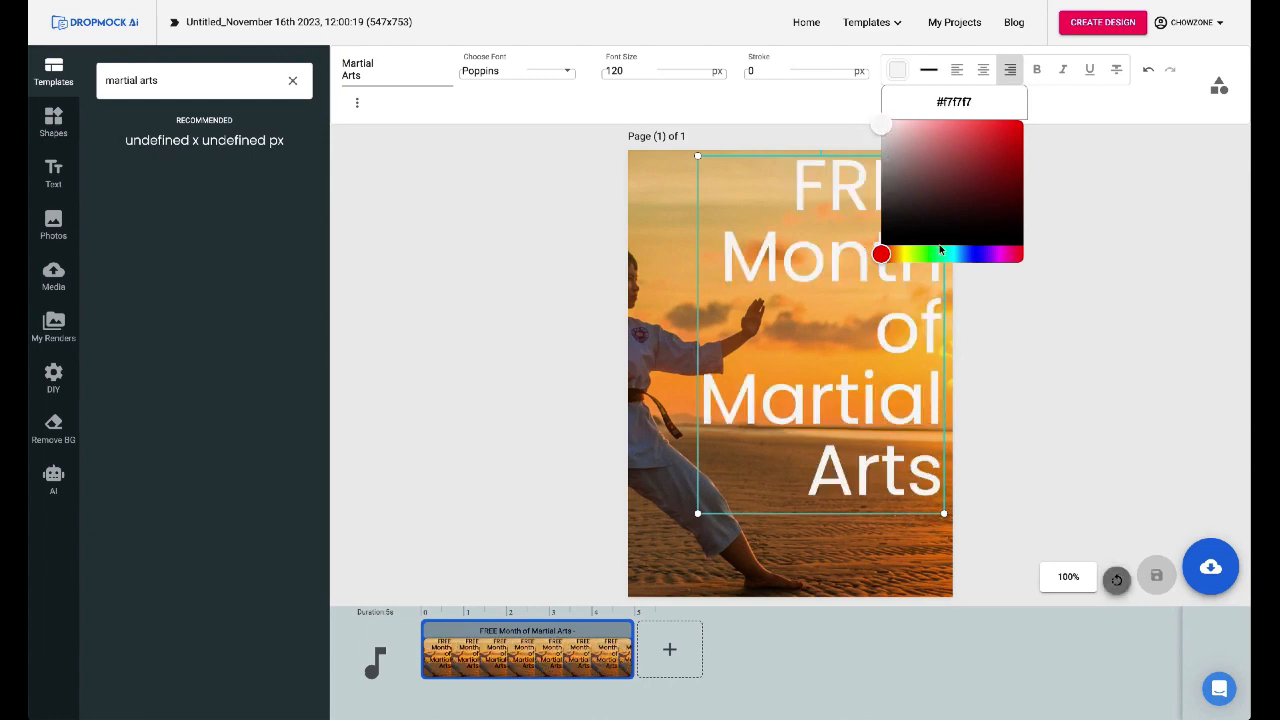
# Step: Save the sign design as a JPG image named Martial Arts 1 - image
pyautogui.click(1210, 567)
pyautogui.click(1164, 514)
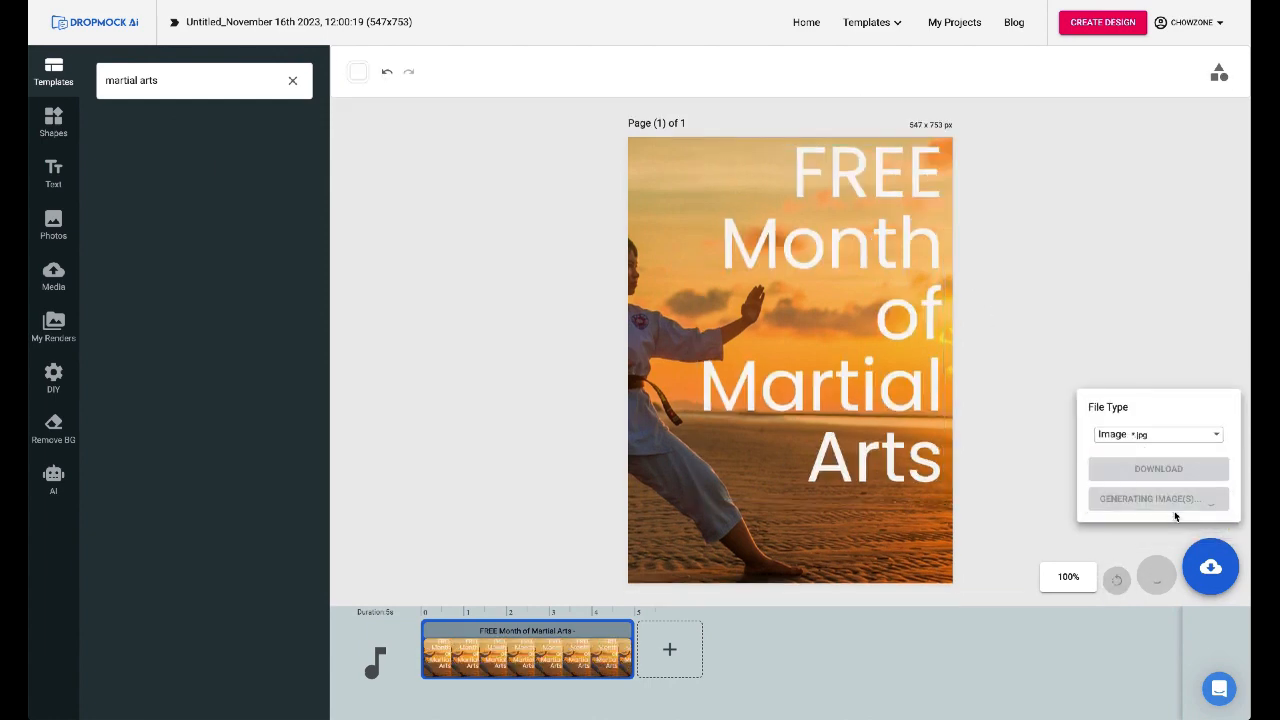
# Step: Open the published Martial Arts Studio 1 project for modification
pyautogui.click(958, 21)
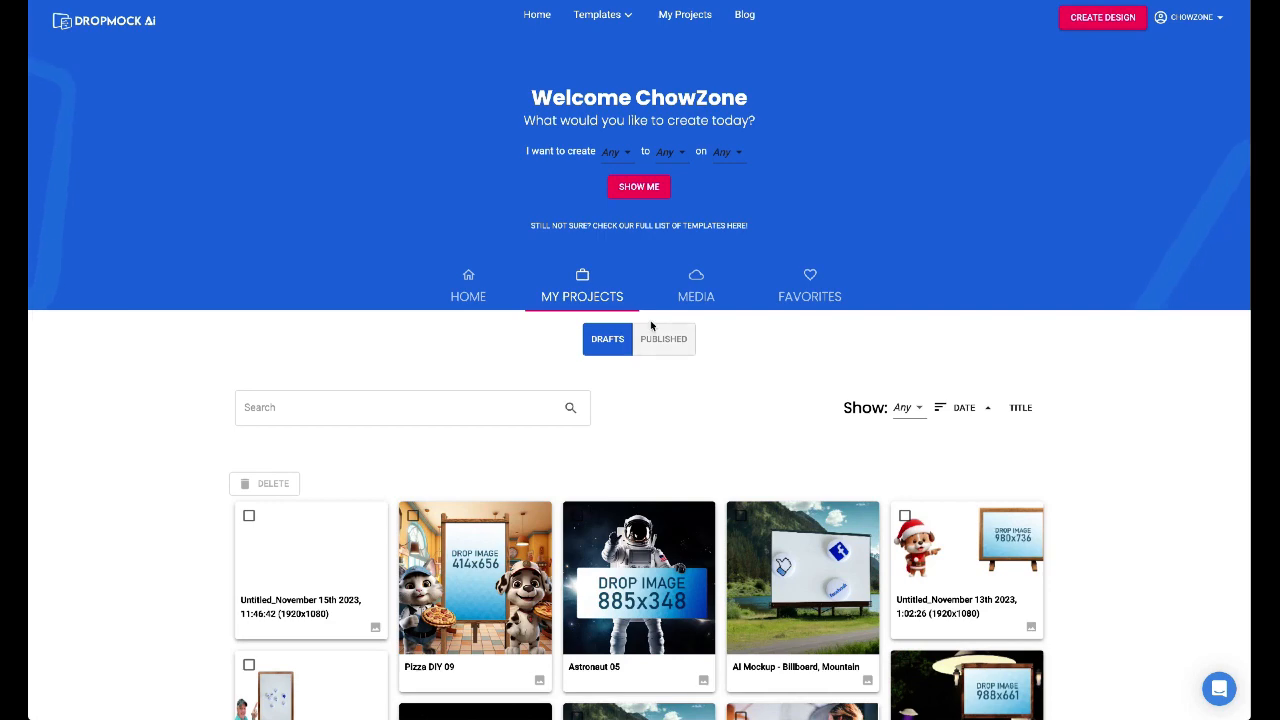
pyautogui.click(660, 338)
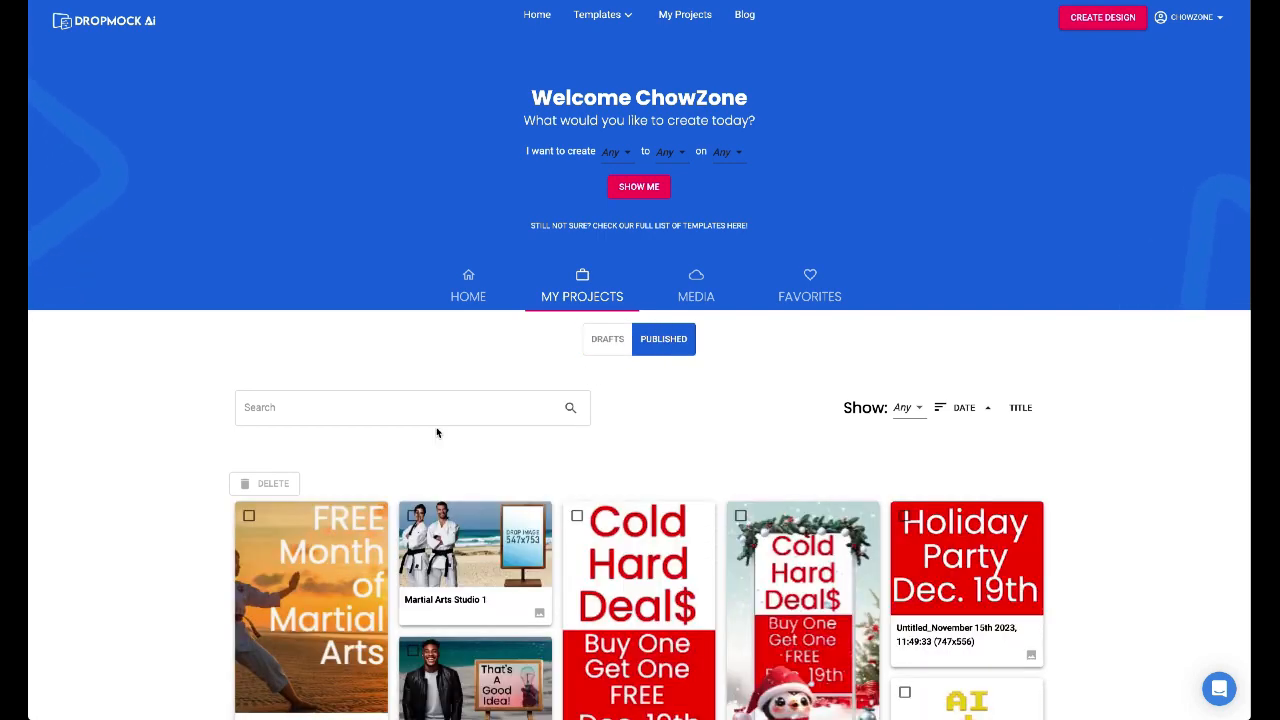
pyautogui.scroll(-1, 437, 434)
pyautogui.moveTo(533, 453)
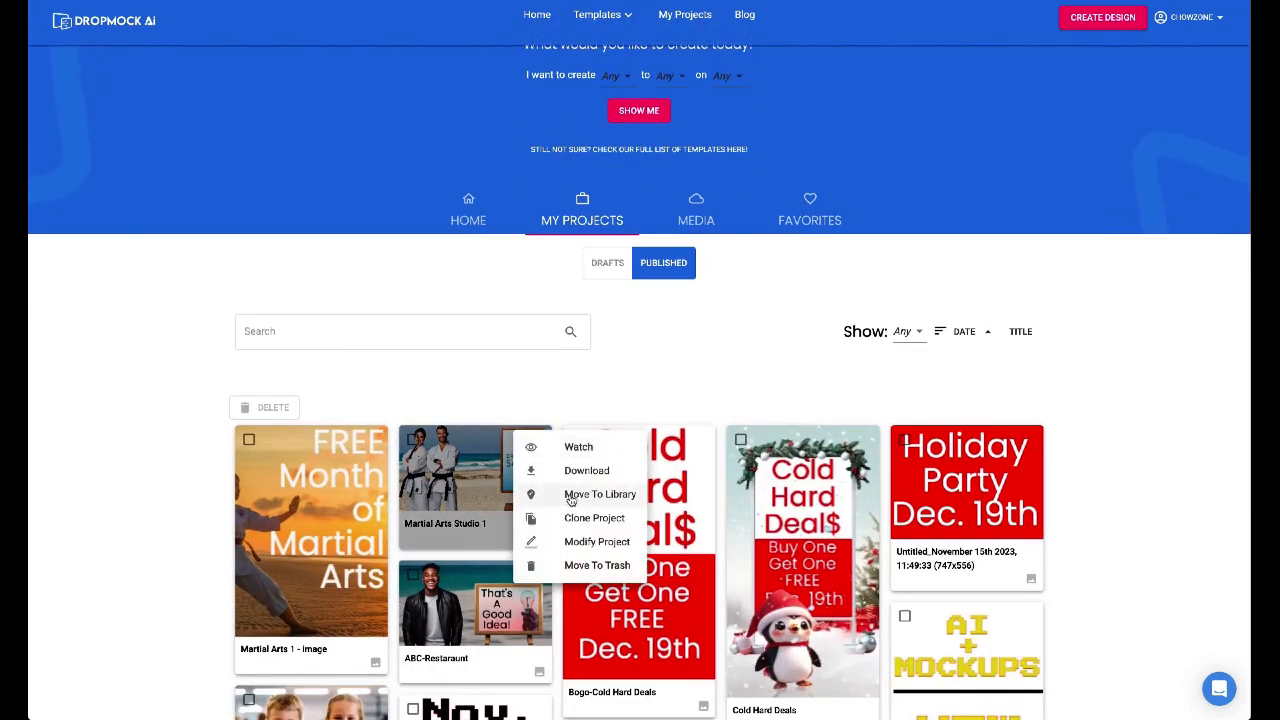
pyautogui.click(572, 549)
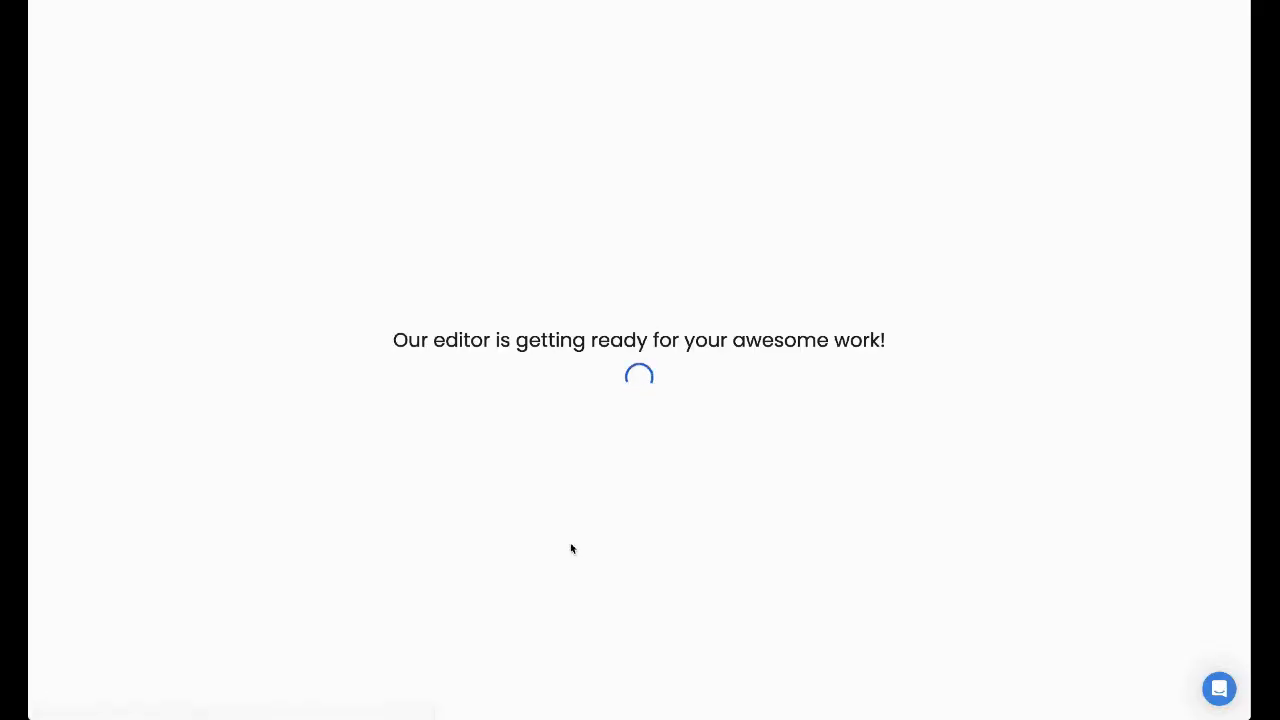
# Step: Replace the sign's 547x753 placeholder with the rendered Martial Arts 1 image
pyautogui.click(993, 283)
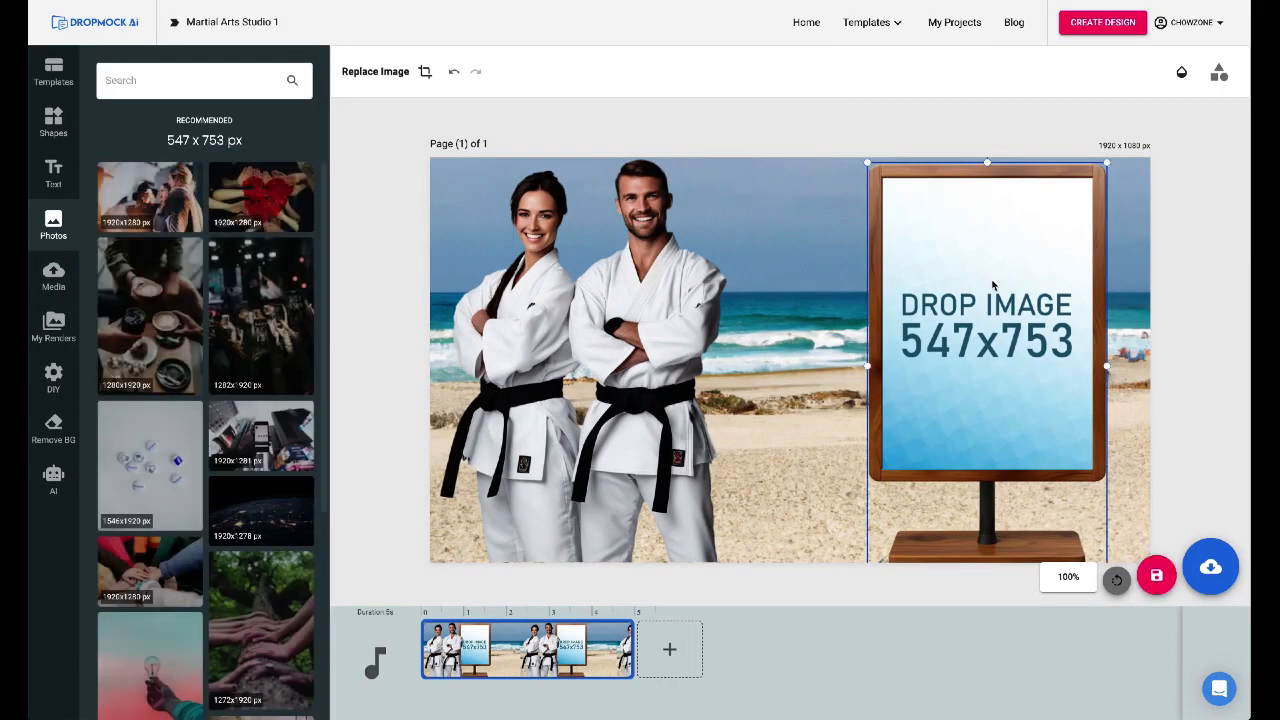
pyautogui.click(40, 322)
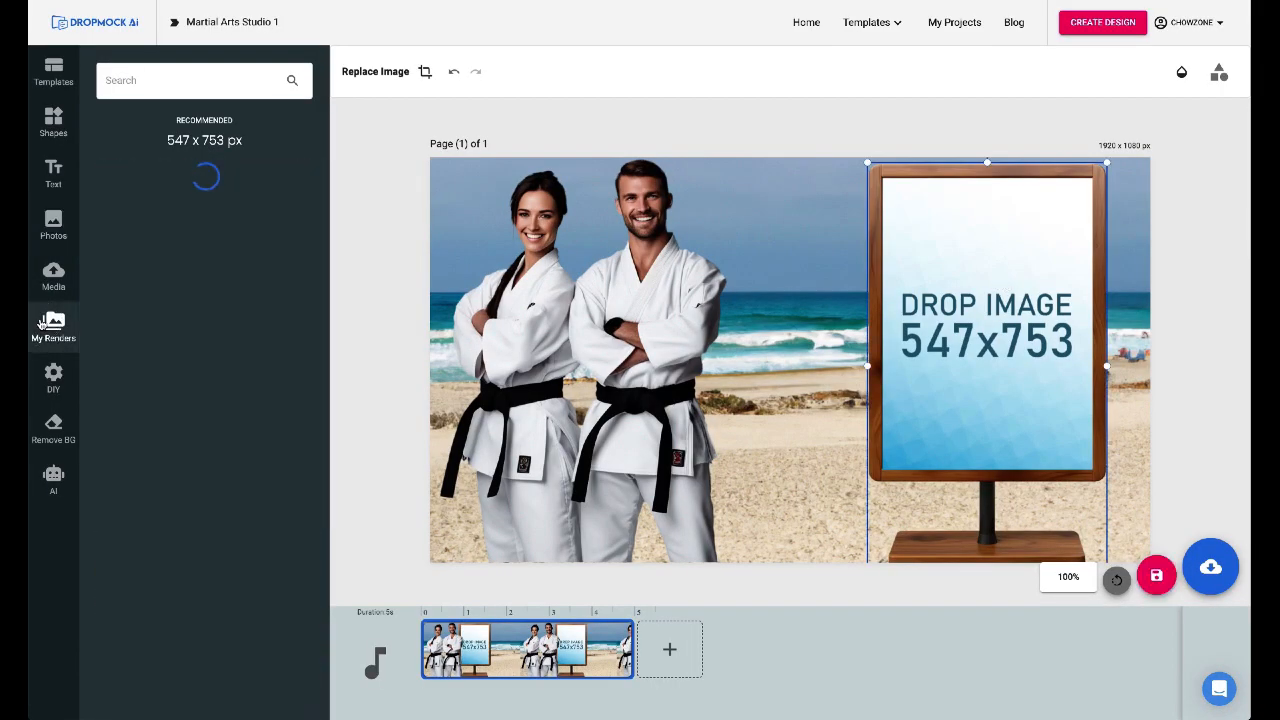
pyautogui.click(143, 206)
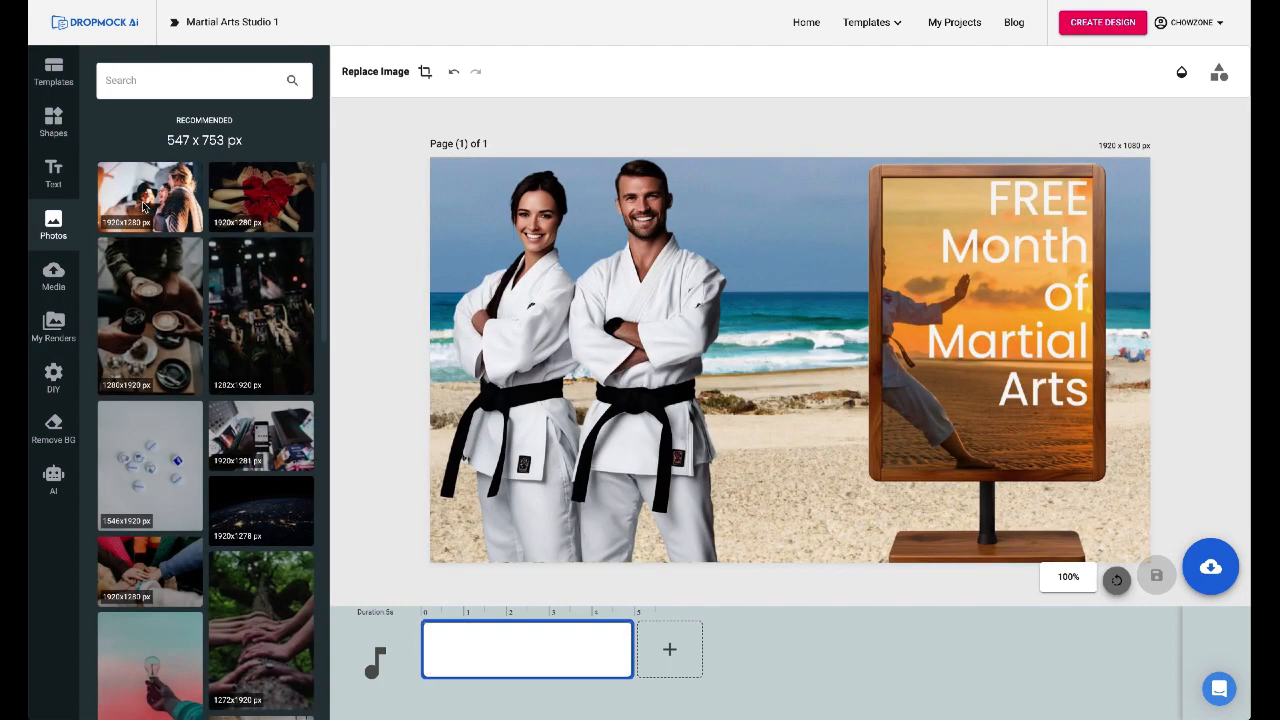
# Step: Add a heading beneath the sign reading Call: followed by the studio's phone number
pyautogui.click(51, 170)
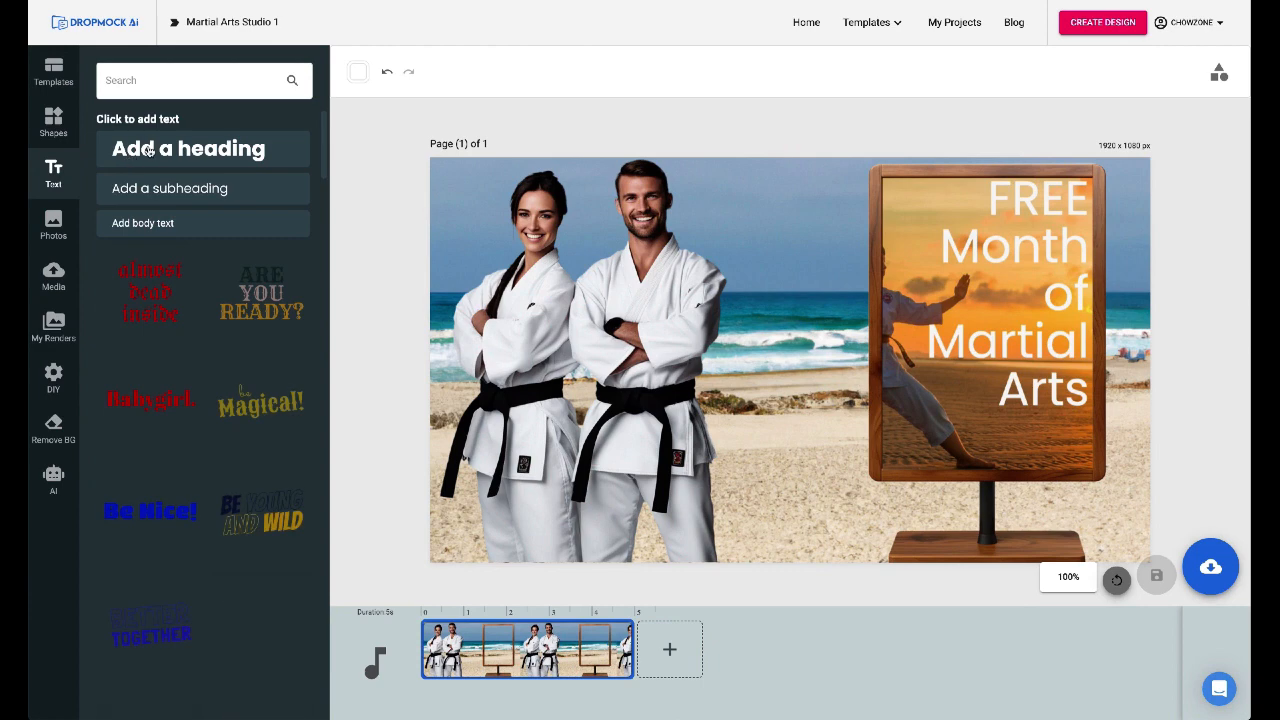
pyautogui.moveTo(714, 443); pyautogui.dragTo(891, 543)
pyautogui.tripleClick(396, 63)
pyautogui.write('Call')
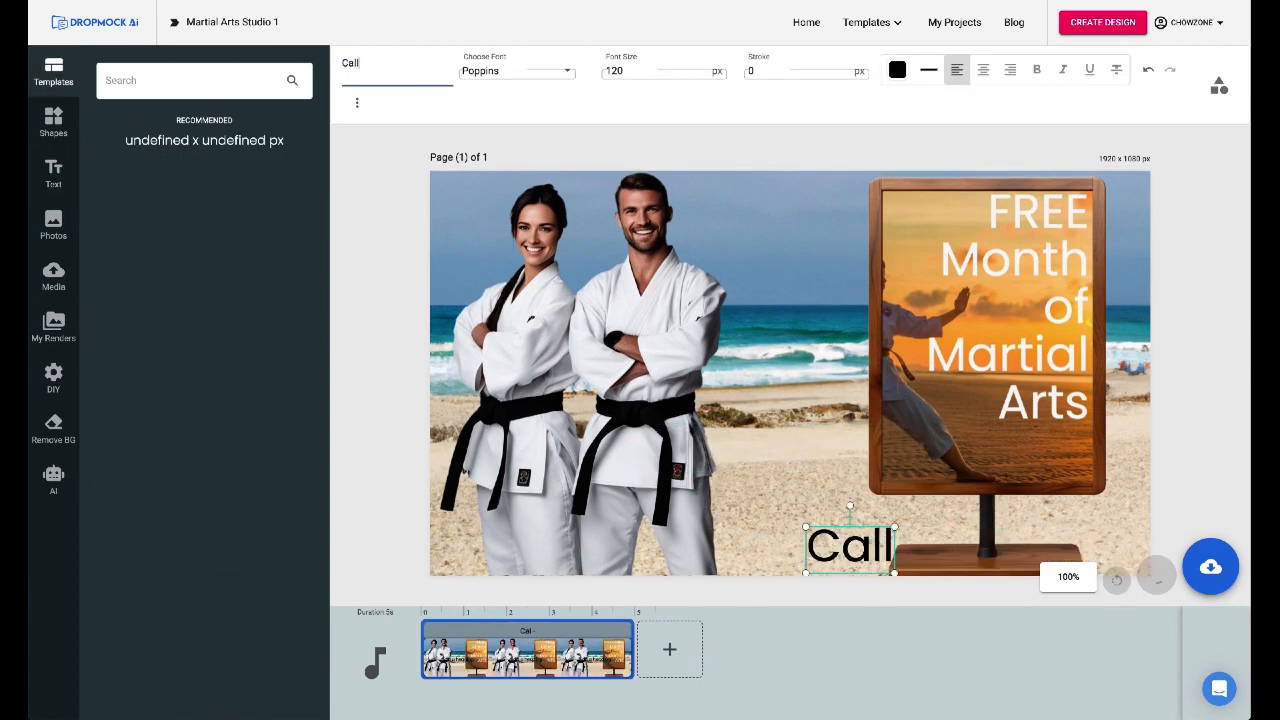
pyautogui.write(': 777-777-7777')
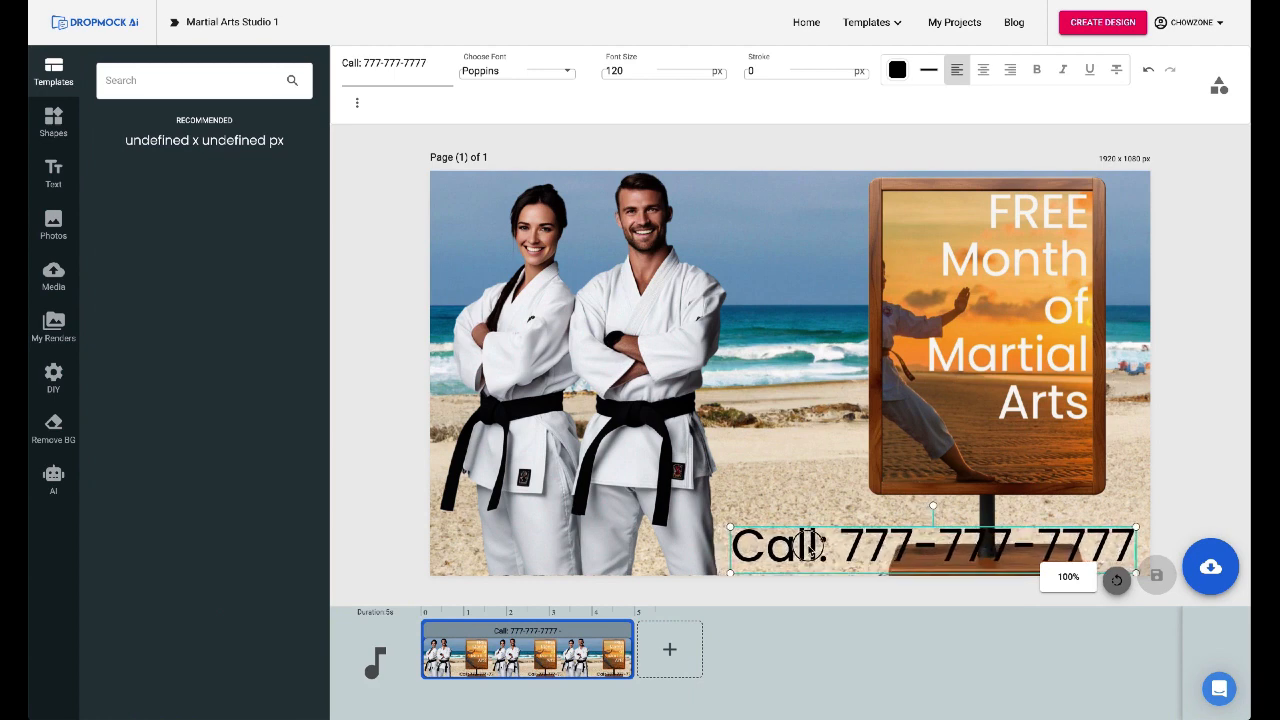
# Step: Set the phone text in white on a black rectangle at the scene's lower right, bringing the text to the front
pyautogui.click(50, 120)
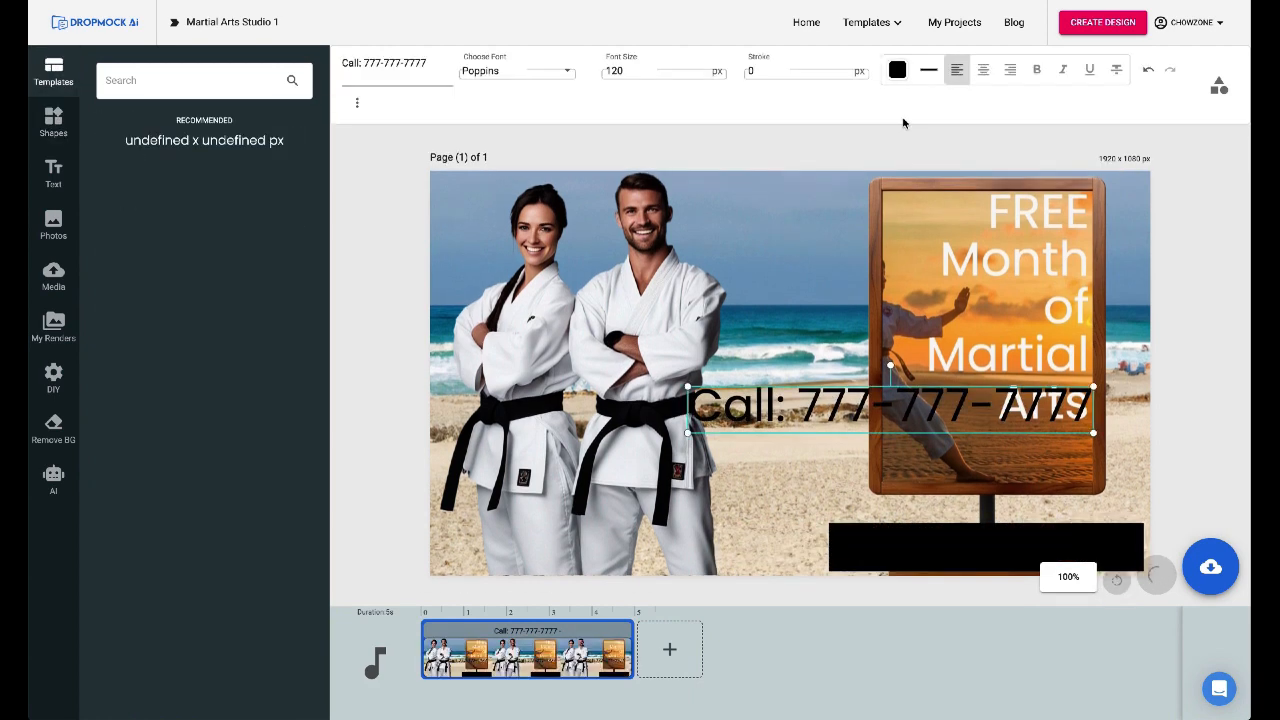
pyautogui.click(897, 70)
pyautogui.moveTo(854, 405); pyautogui.dragTo(891, 515)
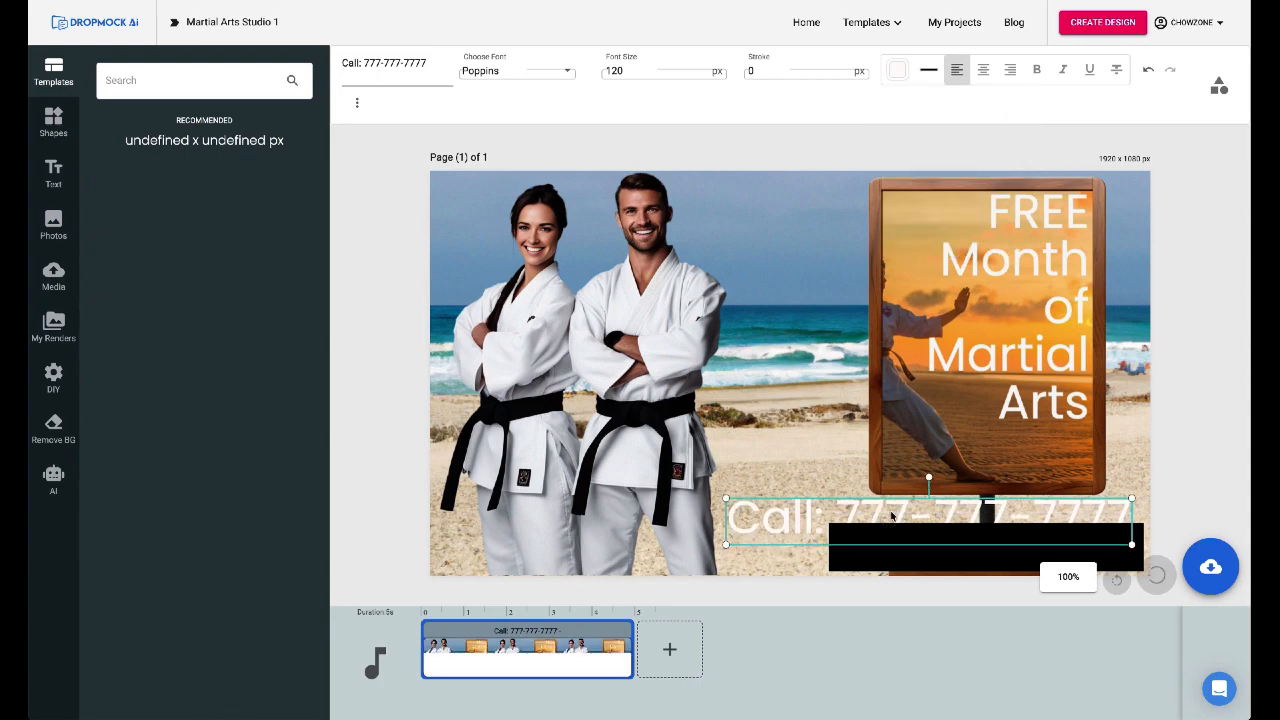
pyautogui.rightClick(891, 515)
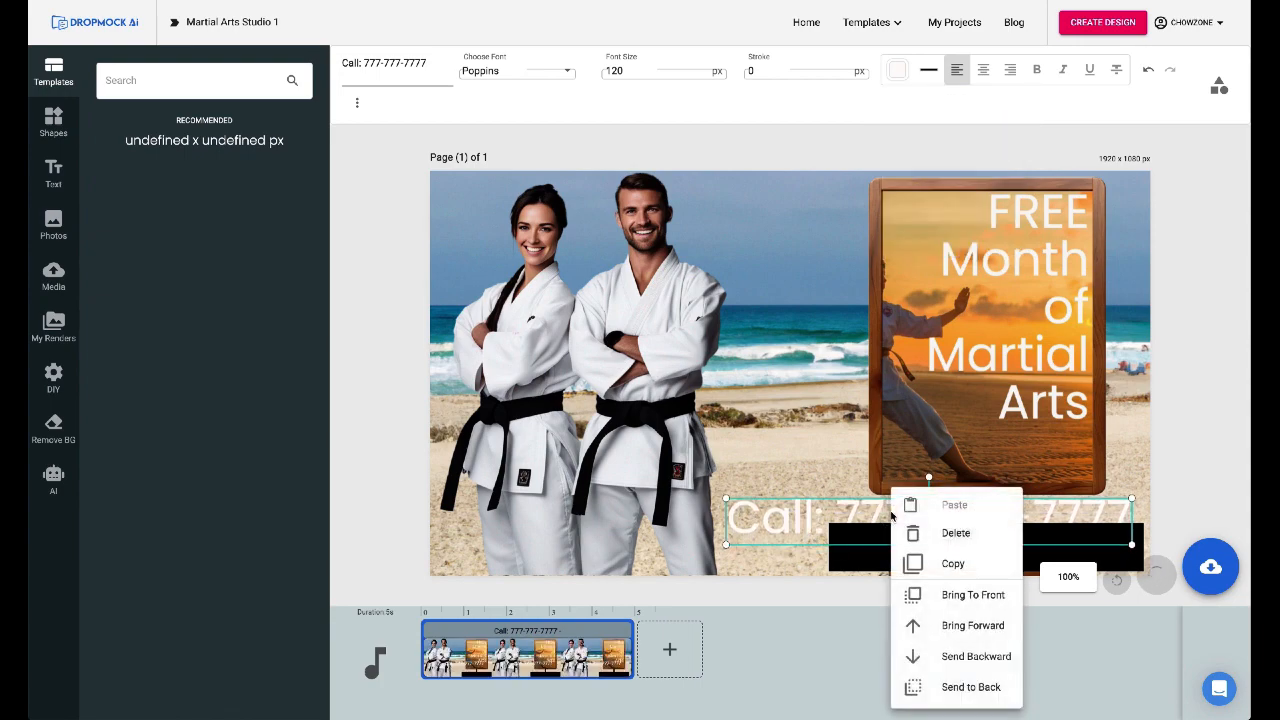
pyautogui.click(965, 596)
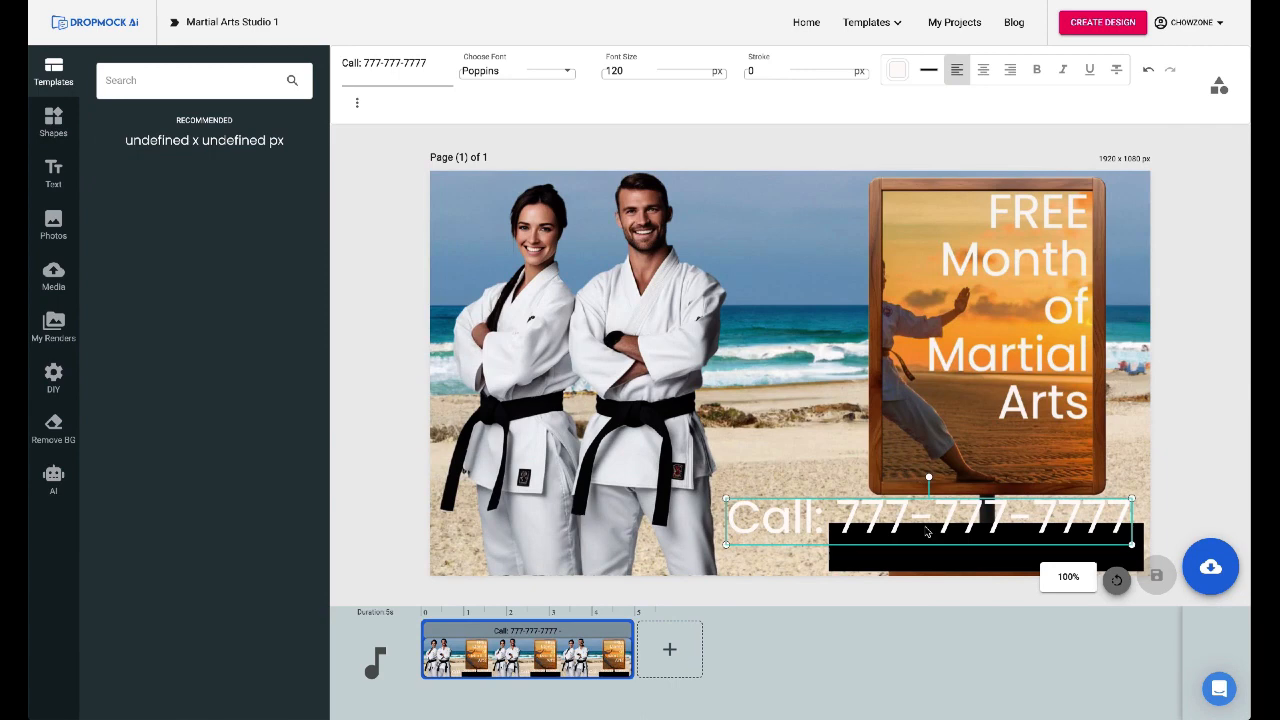
pyautogui.moveTo(894, 553); pyautogui.dragTo(891, 549)
# Step: Export the finished beach mockup as a JPG image
pyautogui.click(1210, 566)
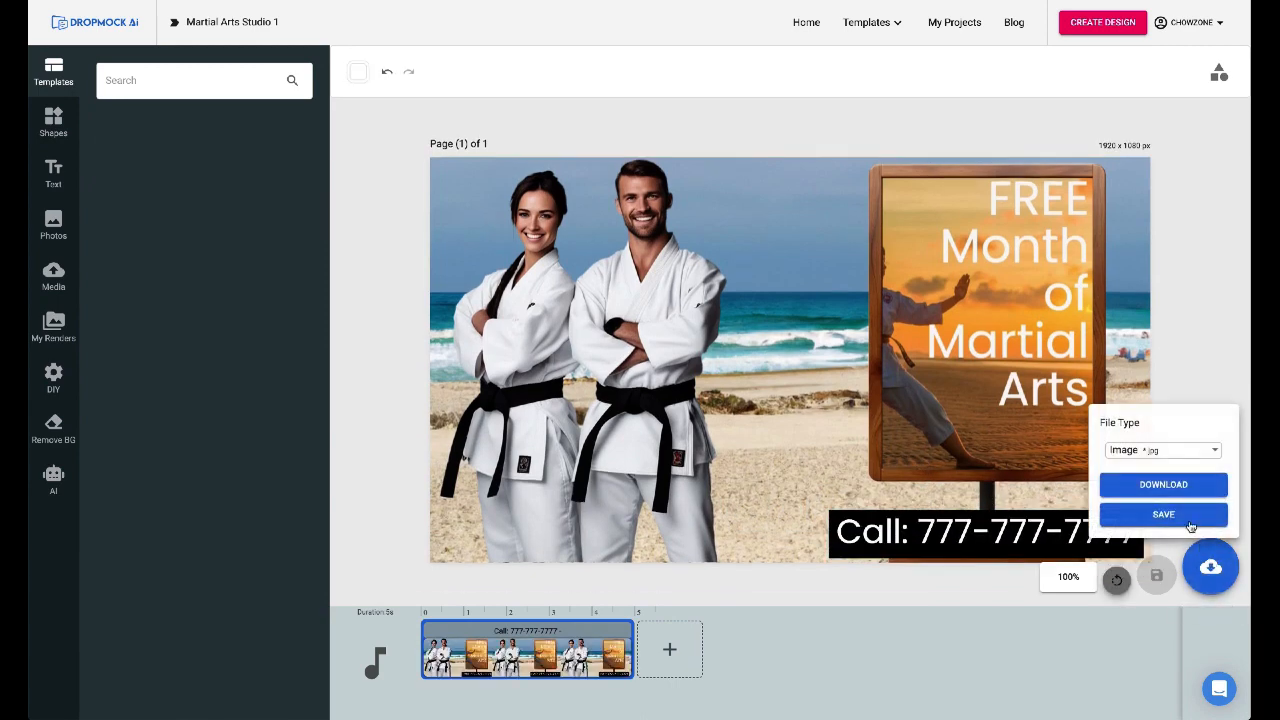
pyautogui.click(1163, 486)
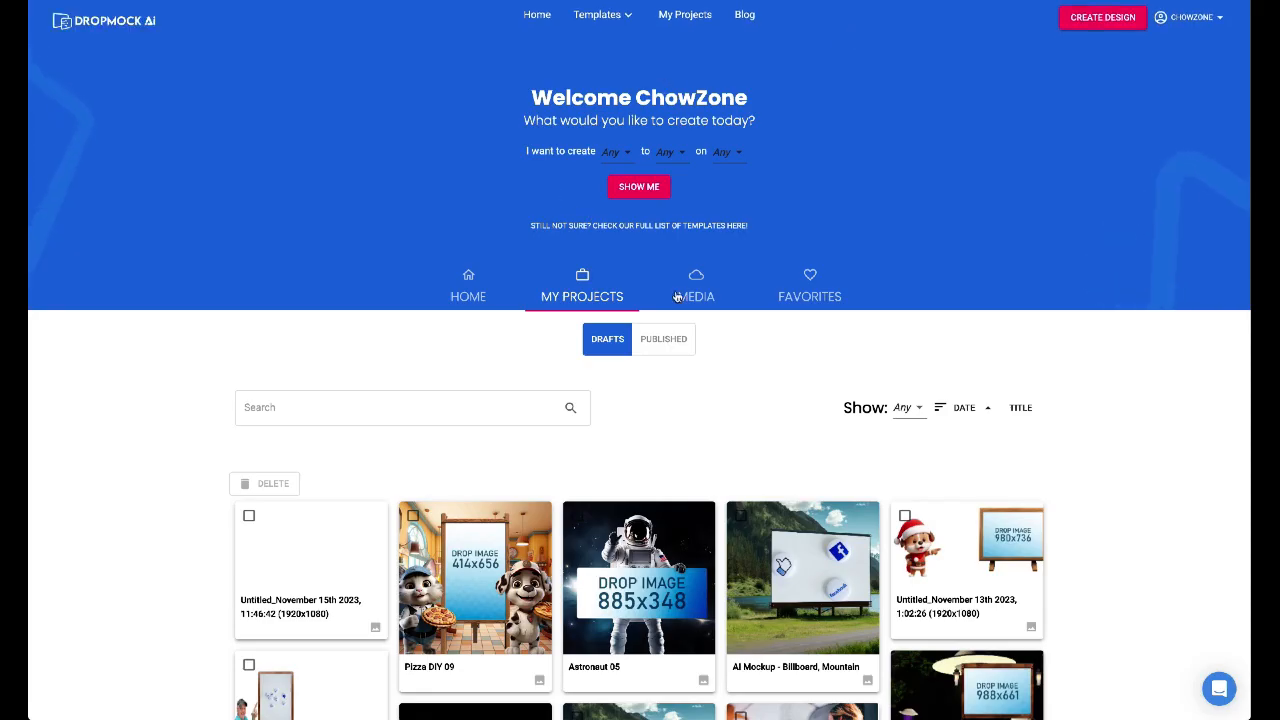
# Step: Download the published Cold Hard Deals video mockup and play it back
pyautogui.click(670, 348)
pyautogui.scroll(-1, 569, 379)
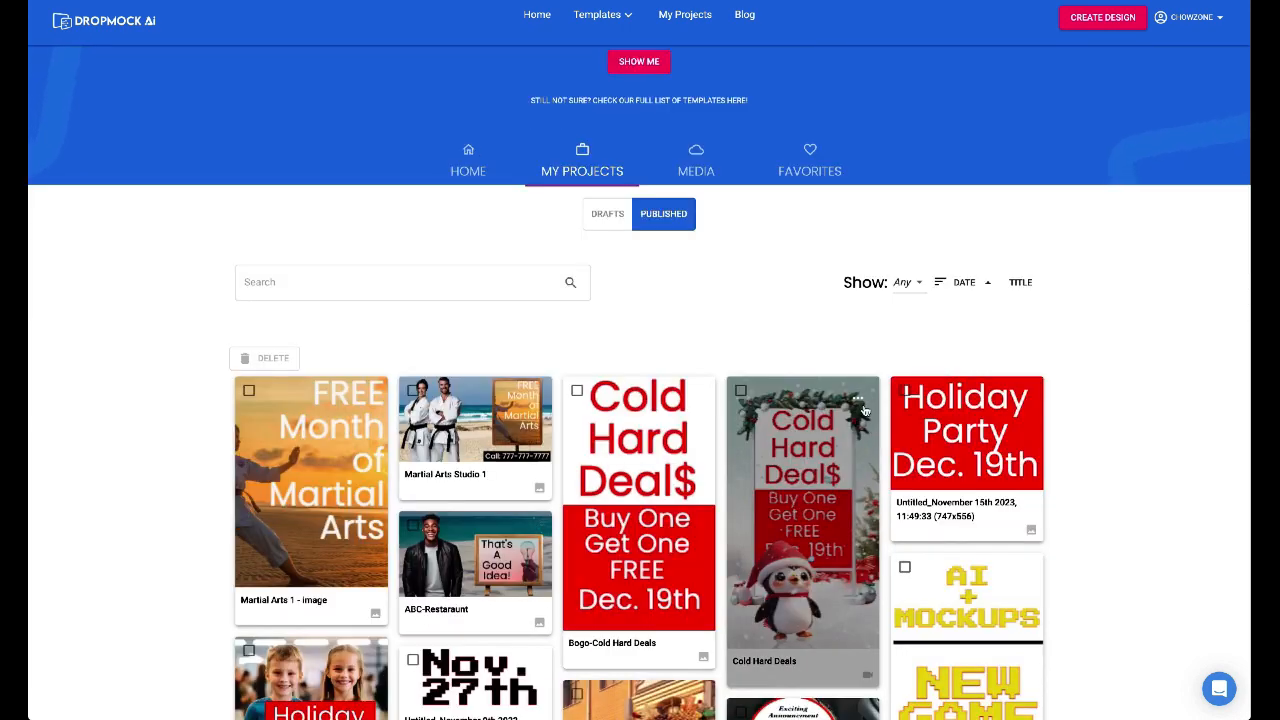
pyautogui.click(860, 393)
pyautogui.click(903, 421)
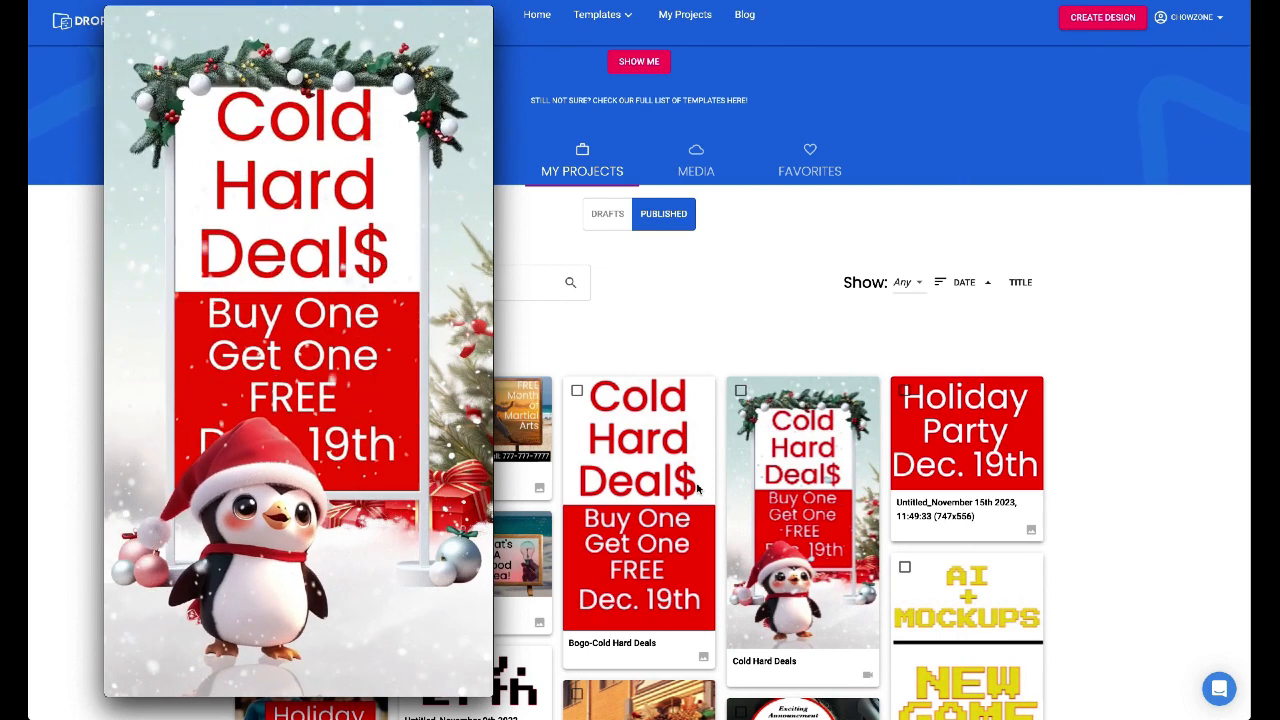
pyautogui.press('space')
pyautogui.click(113, 13)
# Step: Create a new custom design 1920 wide and 1080 high, named YOU
pyautogui.scroll(2, 600, 200)
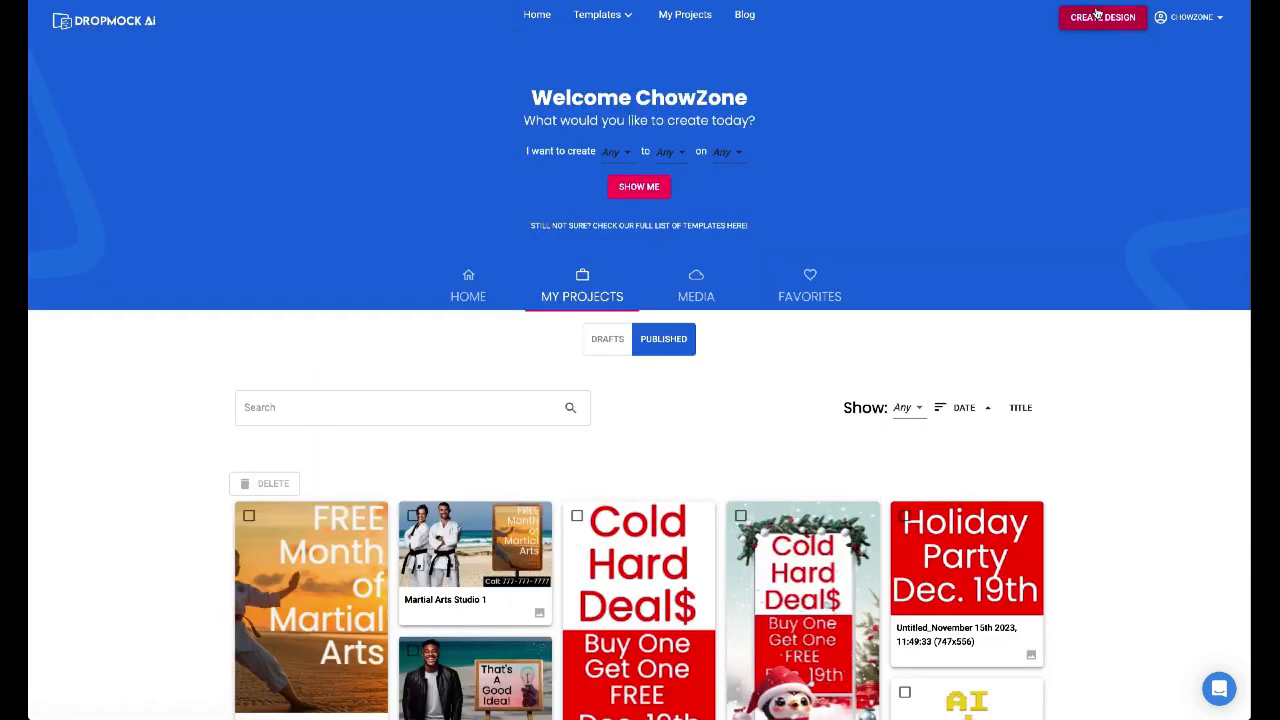
pyautogui.click(1097, 17)
pyautogui.click(993, 88)
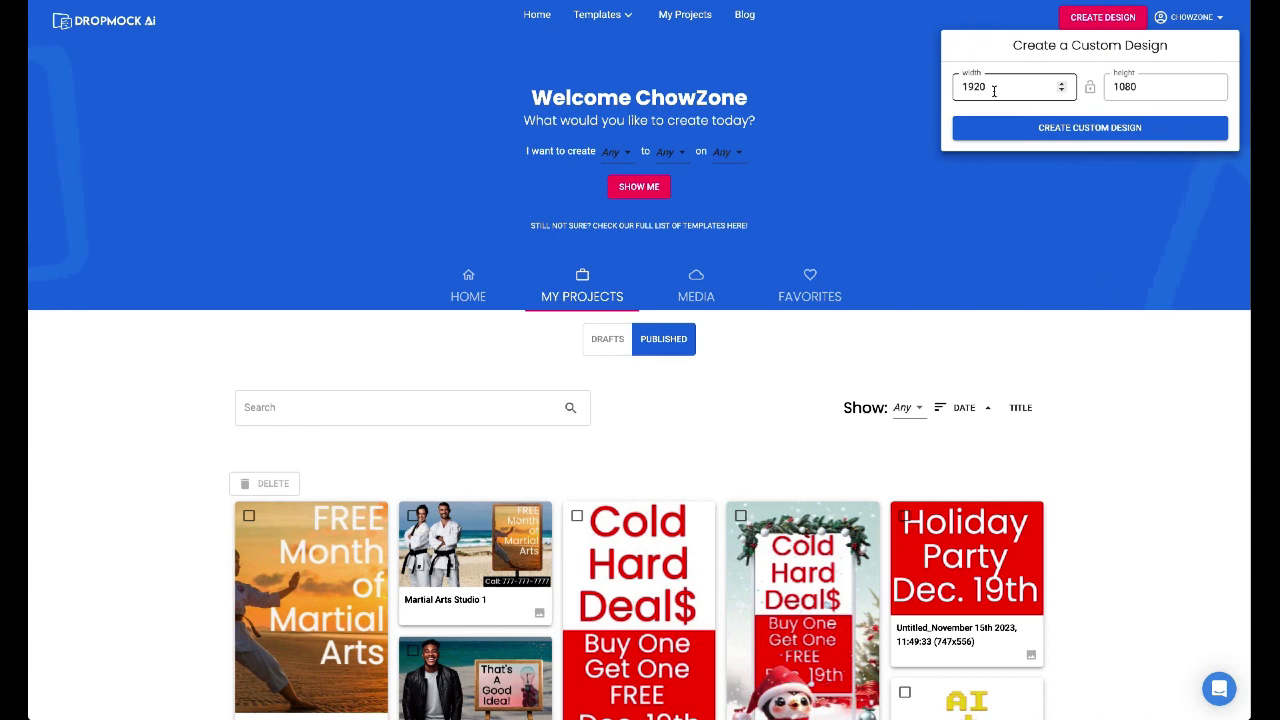
pyautogui.click(1079, 128)
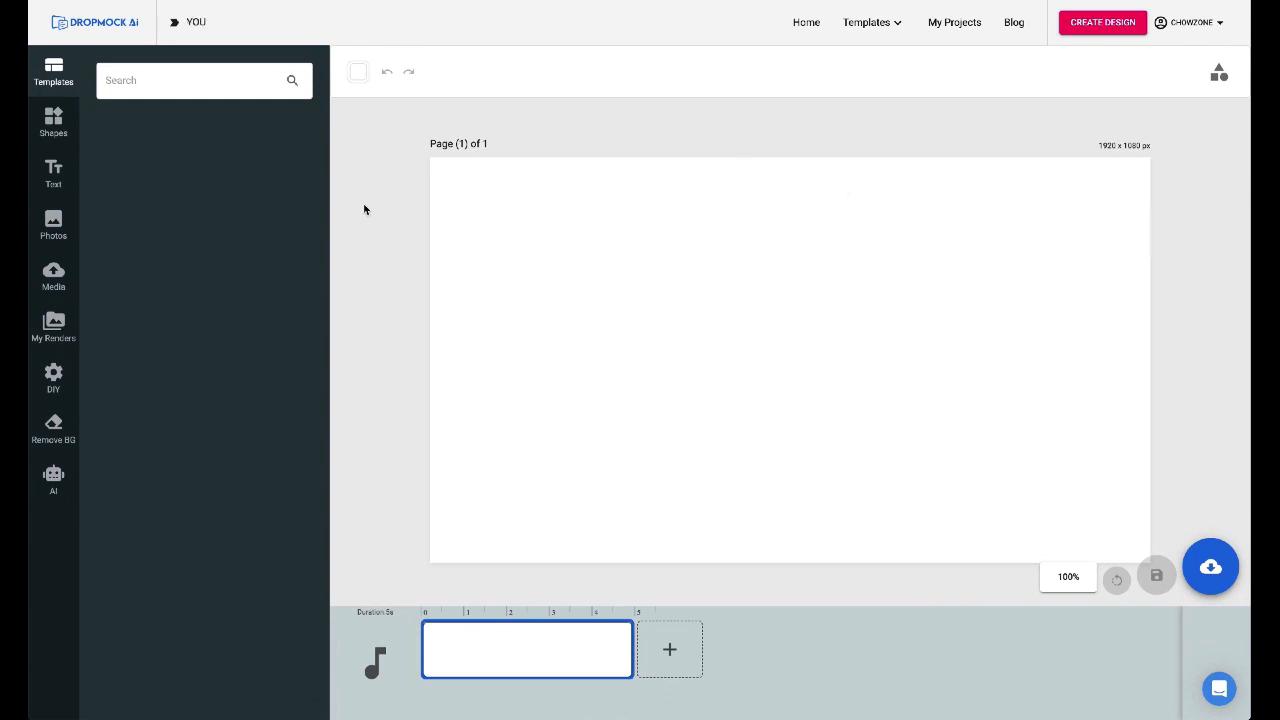
# Step: Add the straight tree-lined road image from the DIY Cars - Auto backgrounds to the blank canvas
pyautogui.click(54, 376)
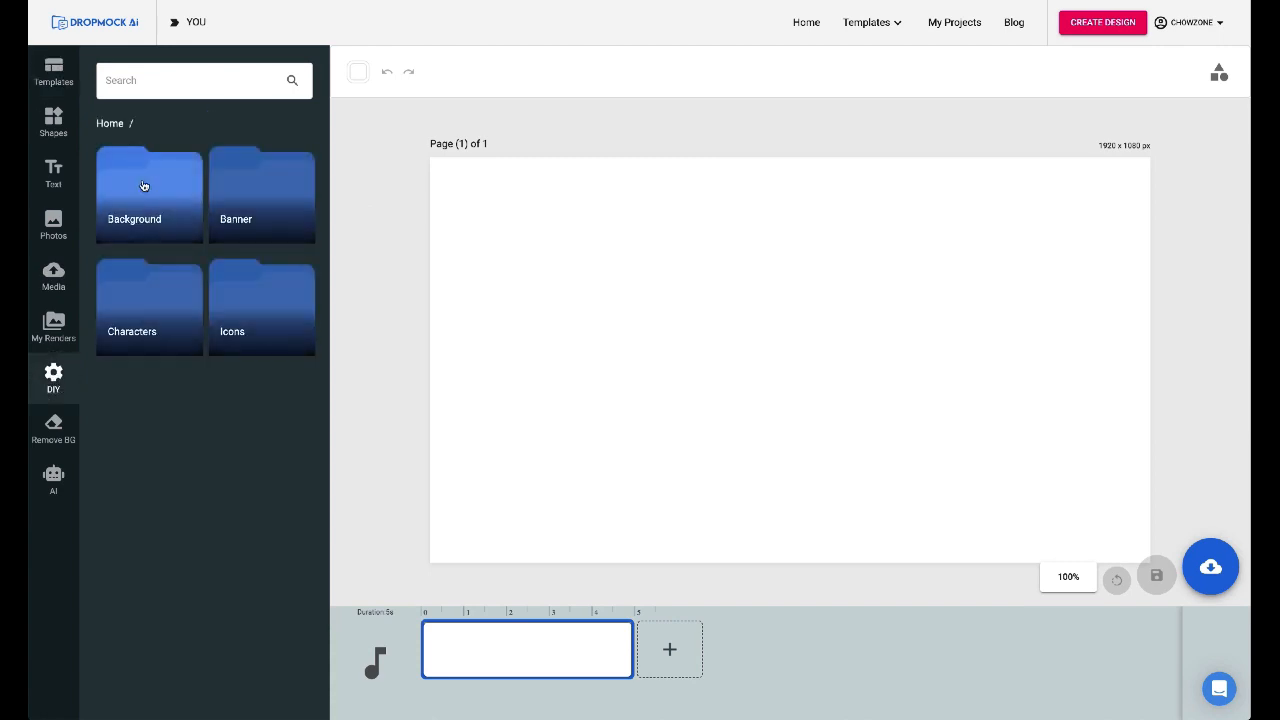
pyautogui.click(143, 184)
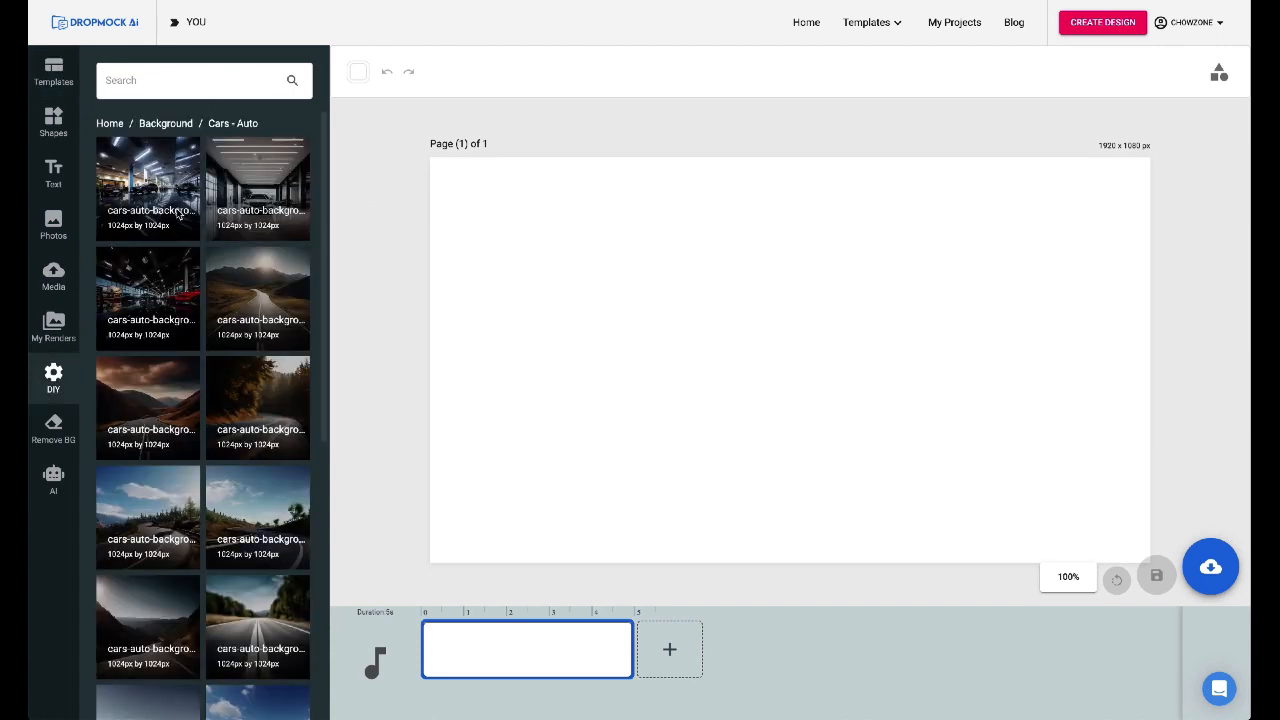
pyautogui.scroll(-2, 178, 213)
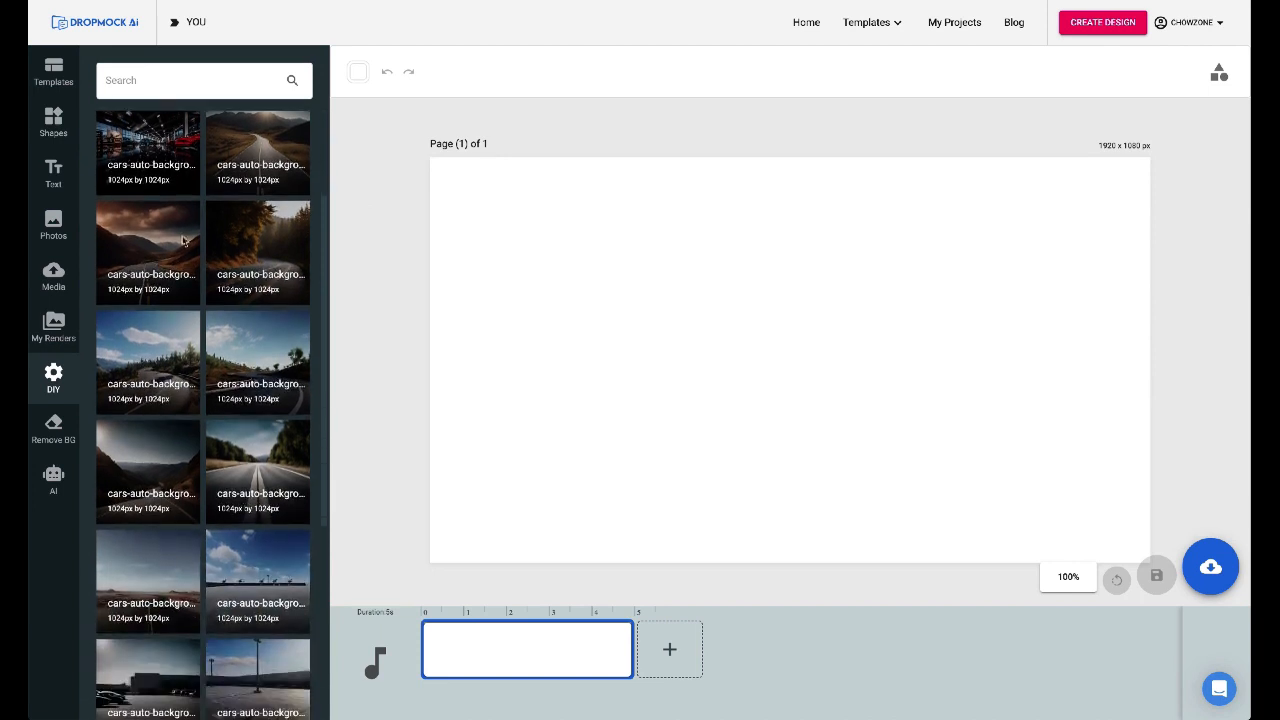
pyautogui.click(277, 453)
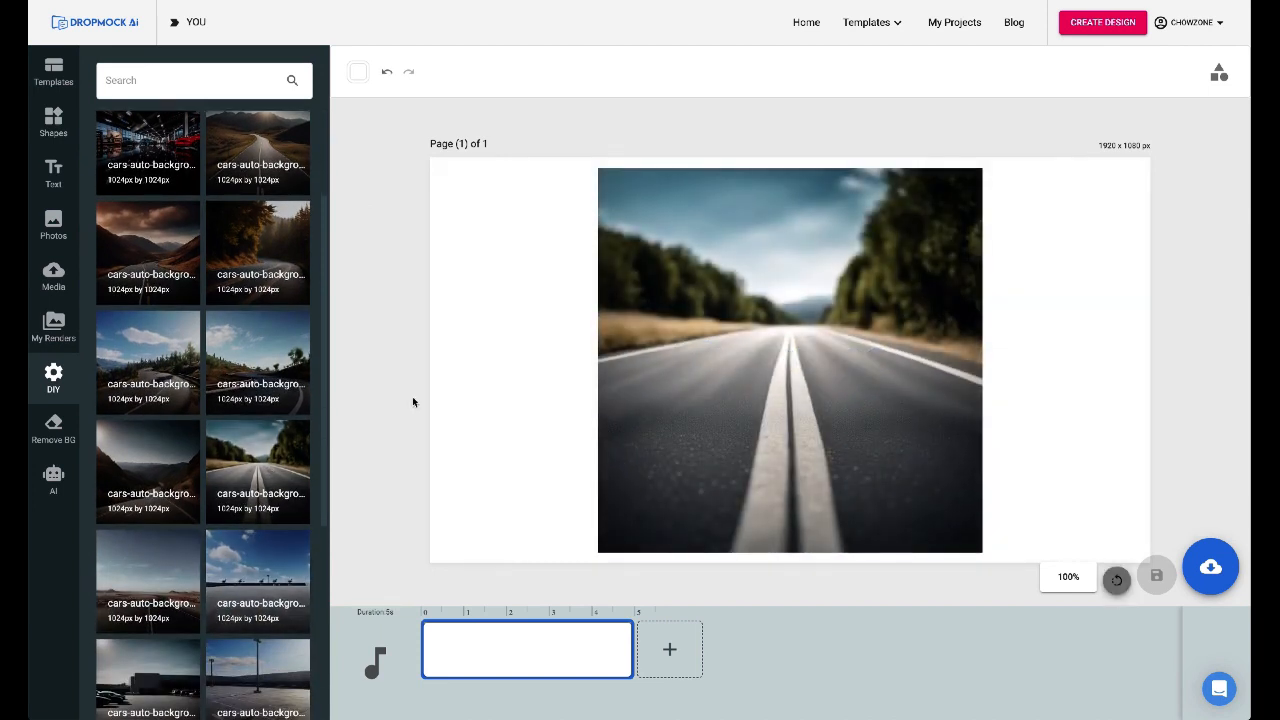
# Step: Move the road image to the canvas corner and enlarge it until it covers the whole canvas
pyautogui.moveTo(836, 390); pyautogui.dragTo(660, 225)
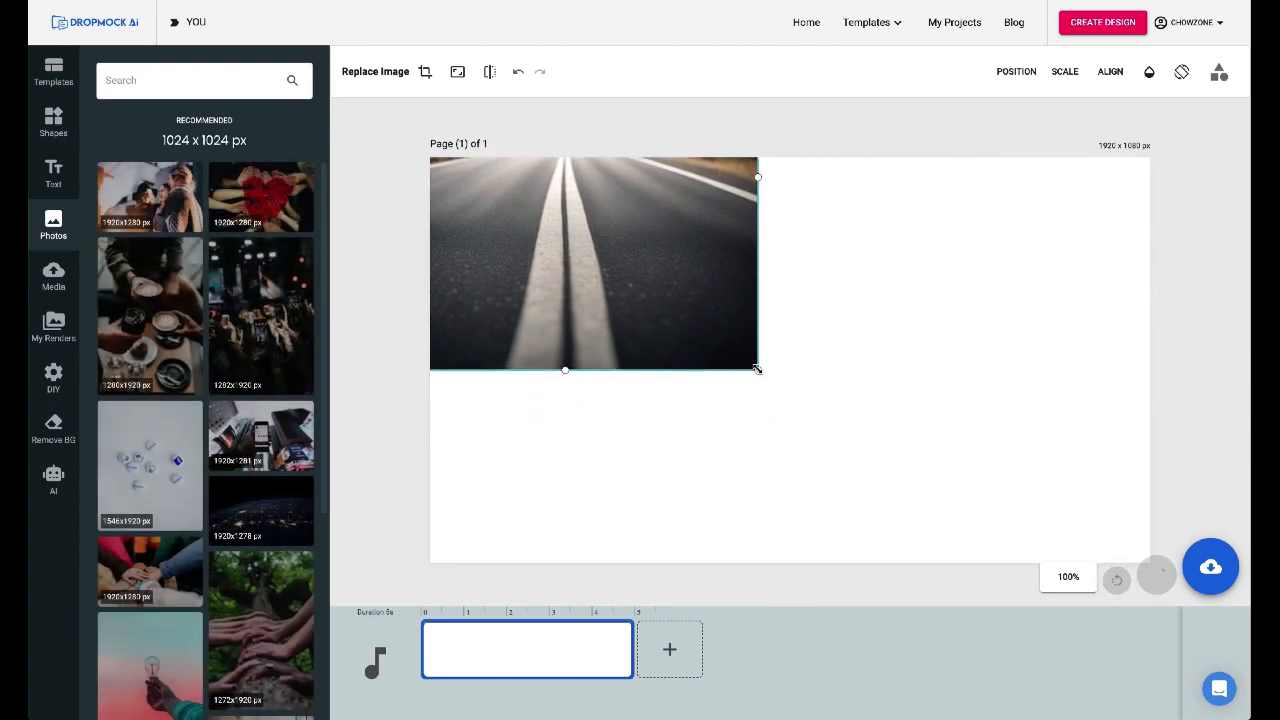
pyautogui.moveTo(757, 369); pyautogui.dragTo(1150, 562)
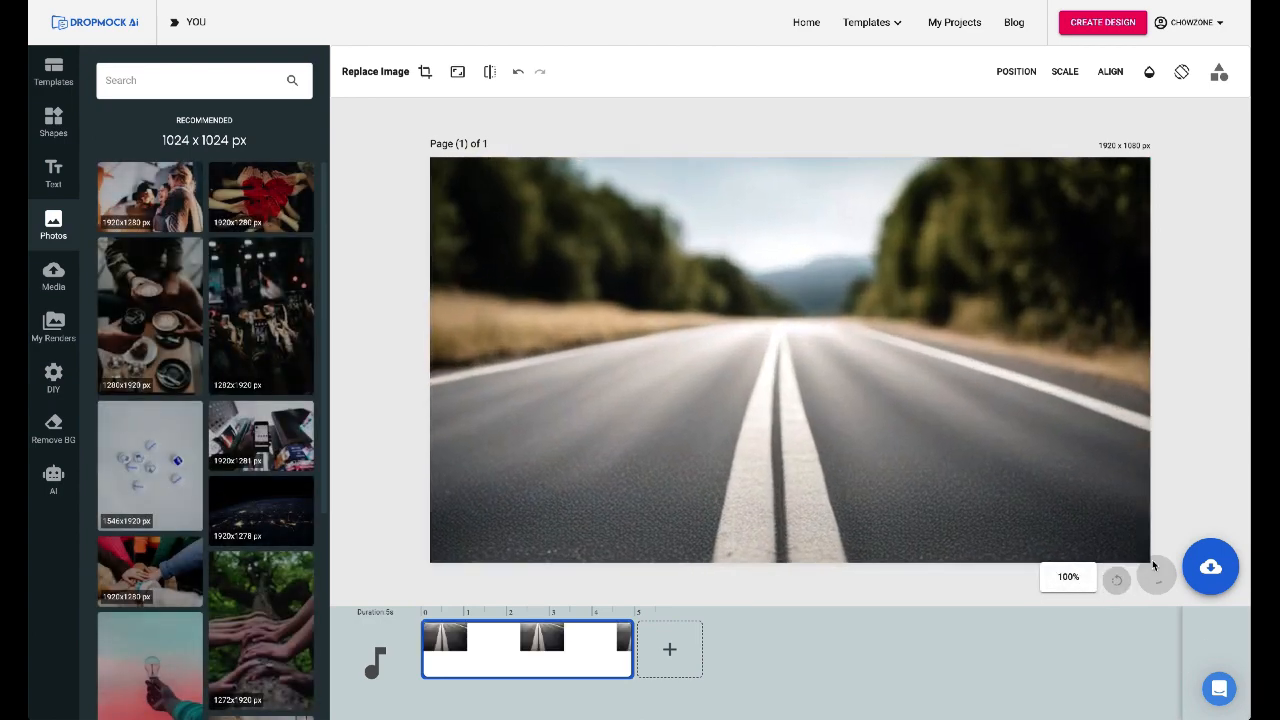
# Step: Add the uploaded cut-out of the pointing man in the cap and teal shirt to the road scene
pyautogui.click(55, 273)
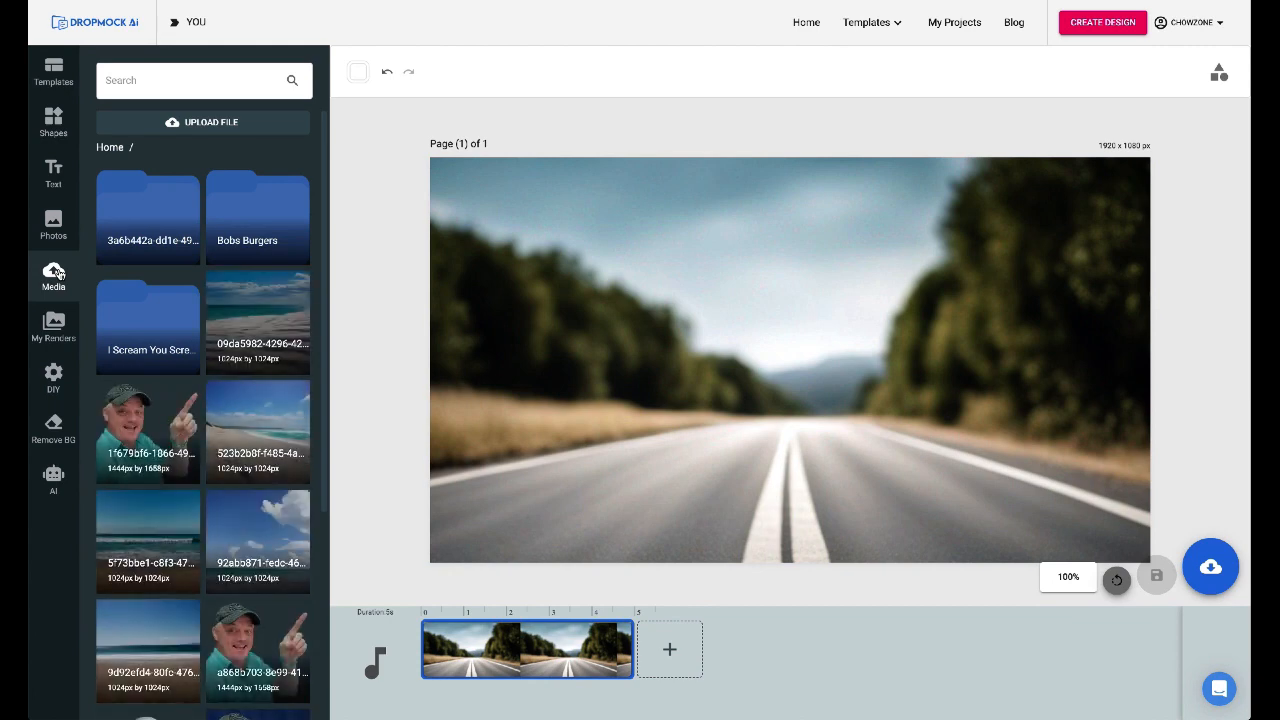
pyautogui.click(210, 124)
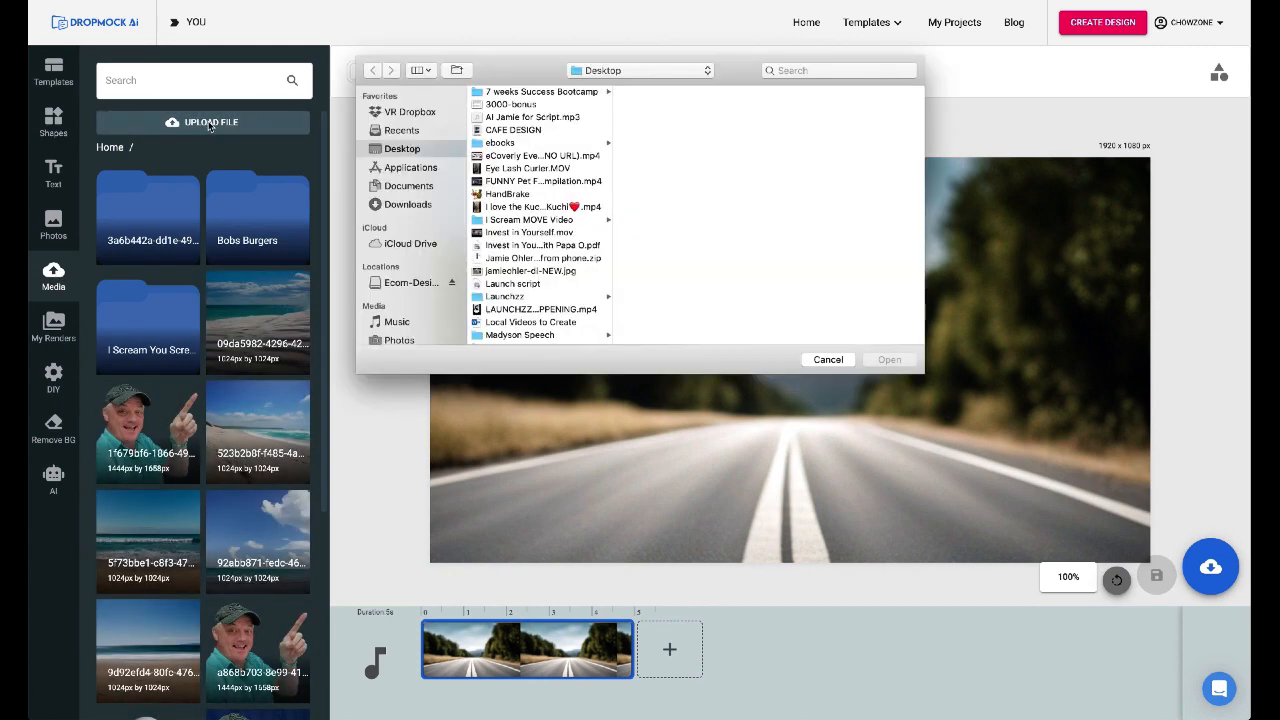
pyautogui.press('Escape')
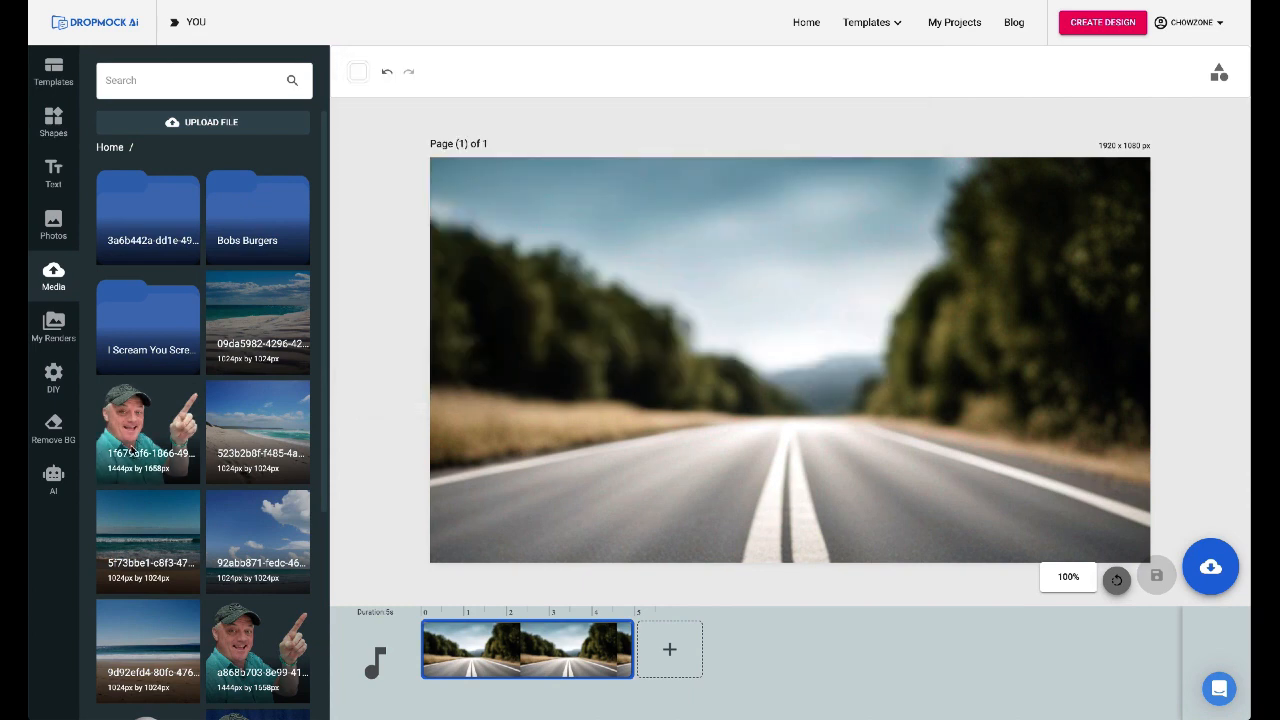
pyautogui.scroll(-3, 195, 515)
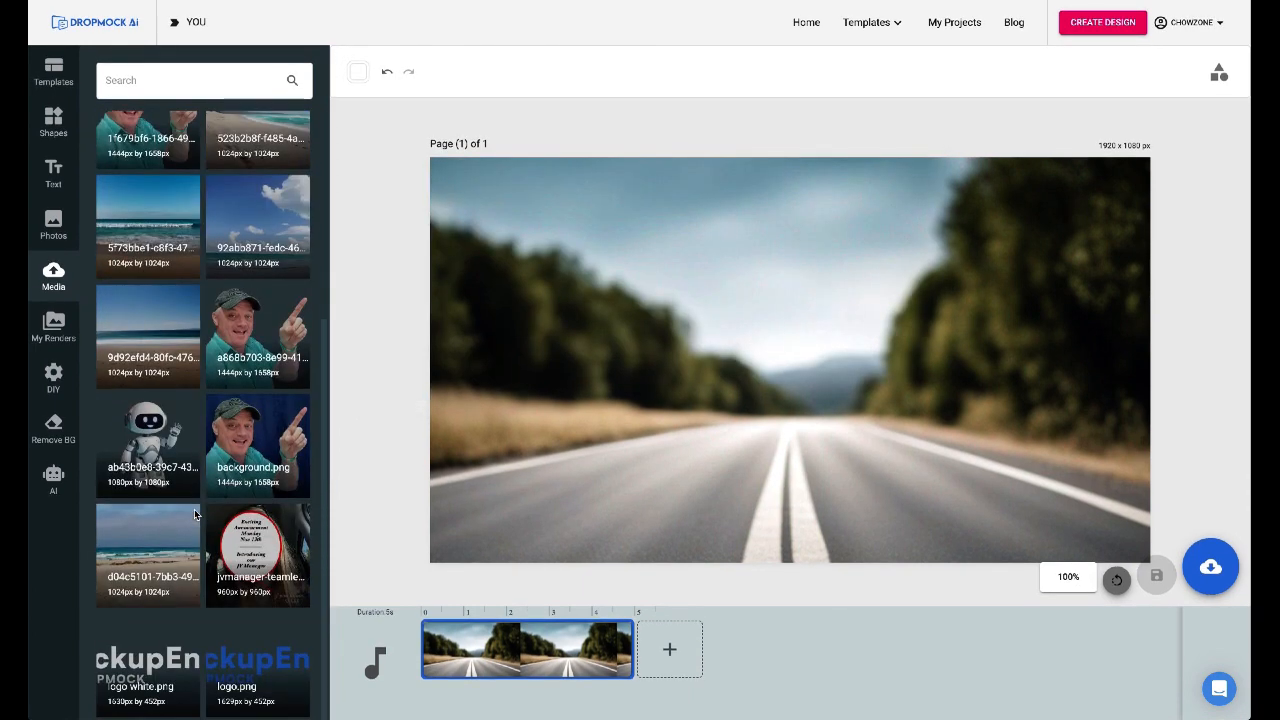
pyautogui.click(262, 443)
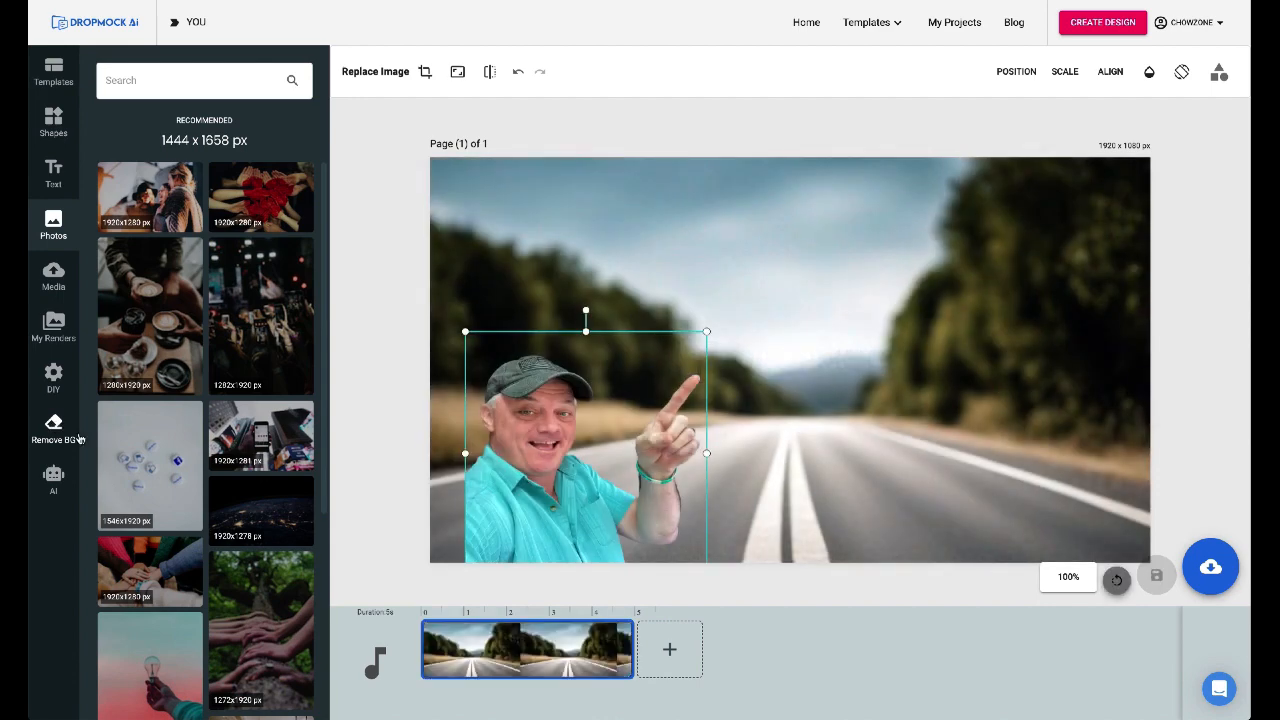
# Step: Move the man's cut-out to the lower-left corner of the scene and enlarge it to about two thirds of the canvas height
pyautogui.moveTo(532, 480); pyautogui.dragTo(497, 472)
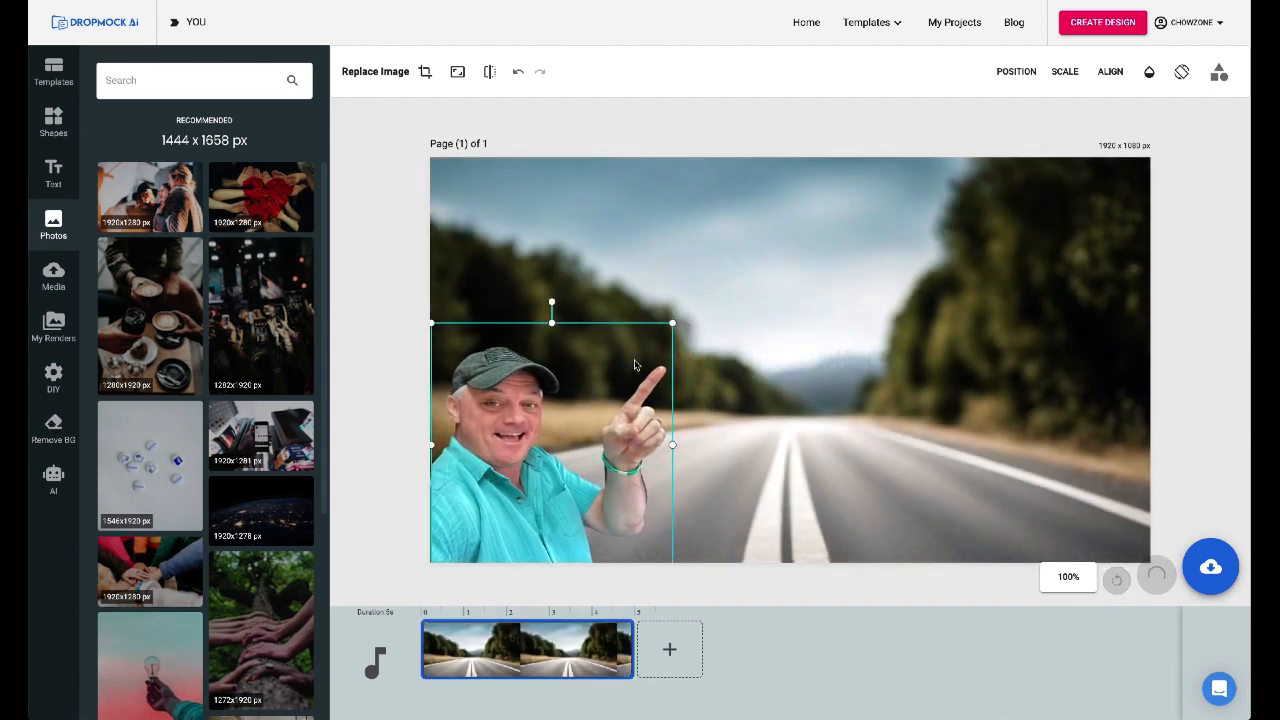
pyautogui.moveTo(674, 323); pyautogui.dragTo(724, 253)
pyautogui.click(367, 316)
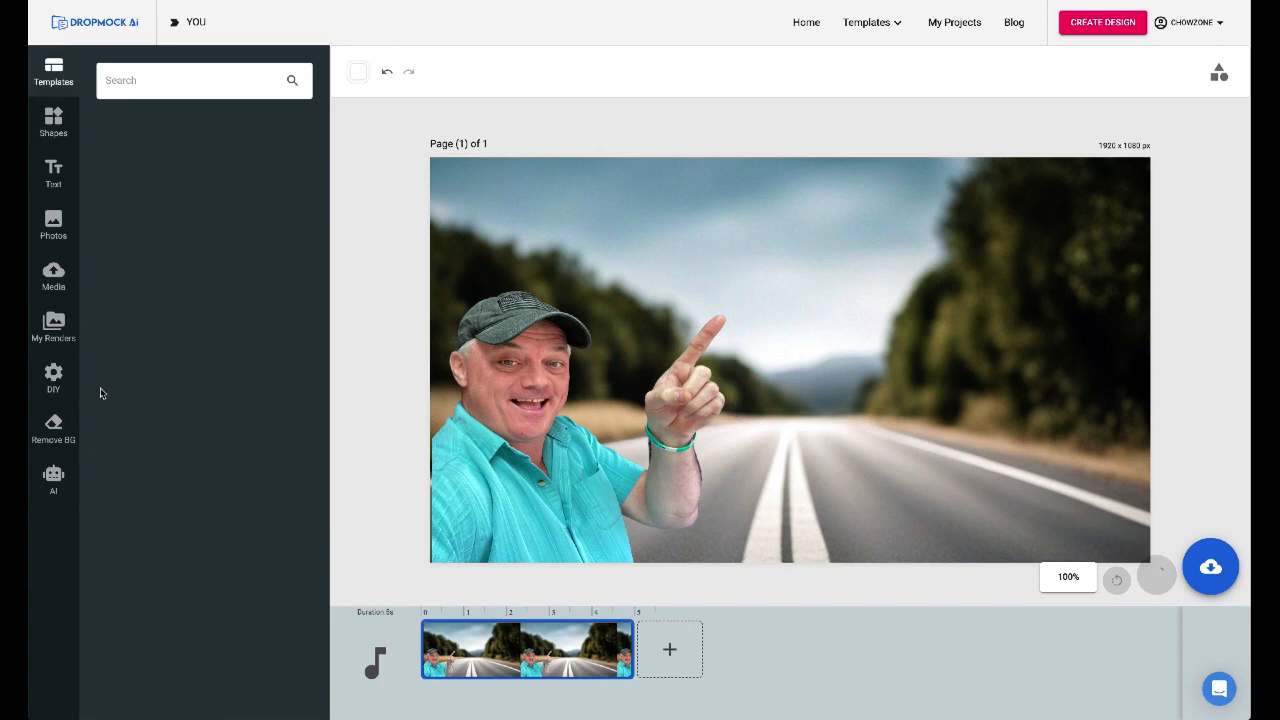
# Step: Add the wooden easel sign Sign-2_hd.png with the 1031x748 drop area from the DIY signs to the scene
pyautogui.click(62, 384)
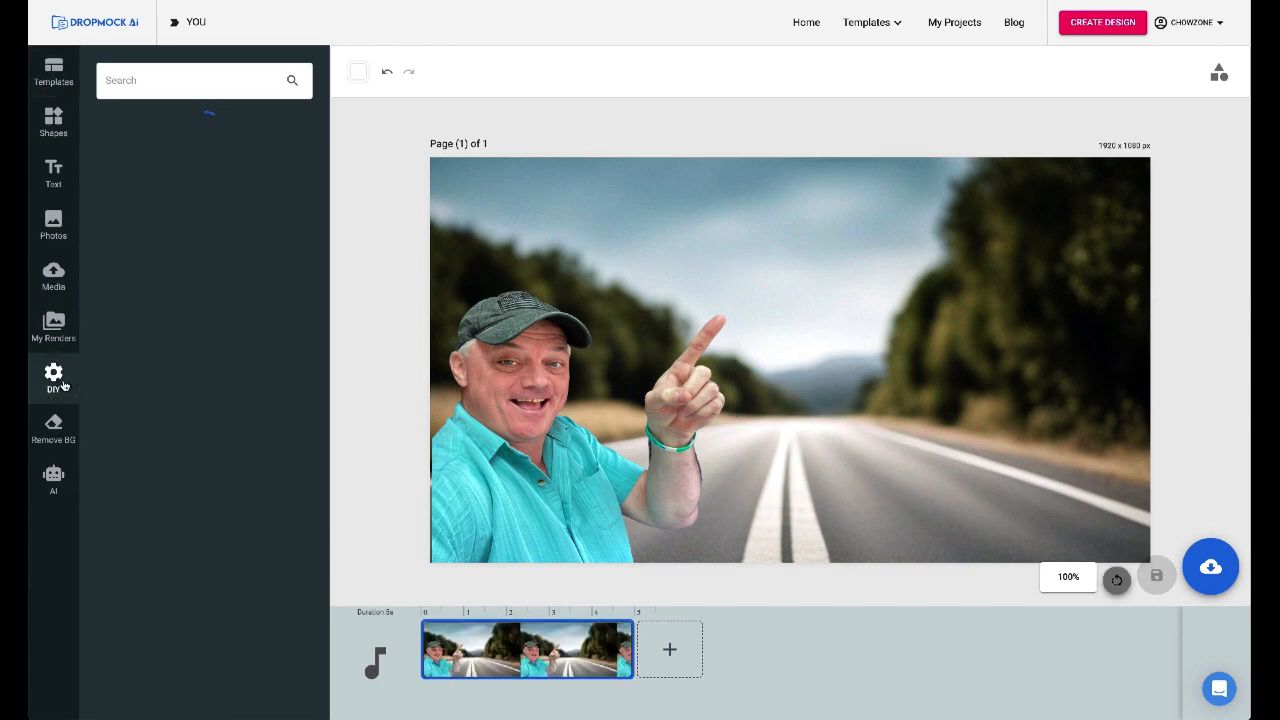
pyautogui.click(104, 123)
pyautogui.click(237, 209)
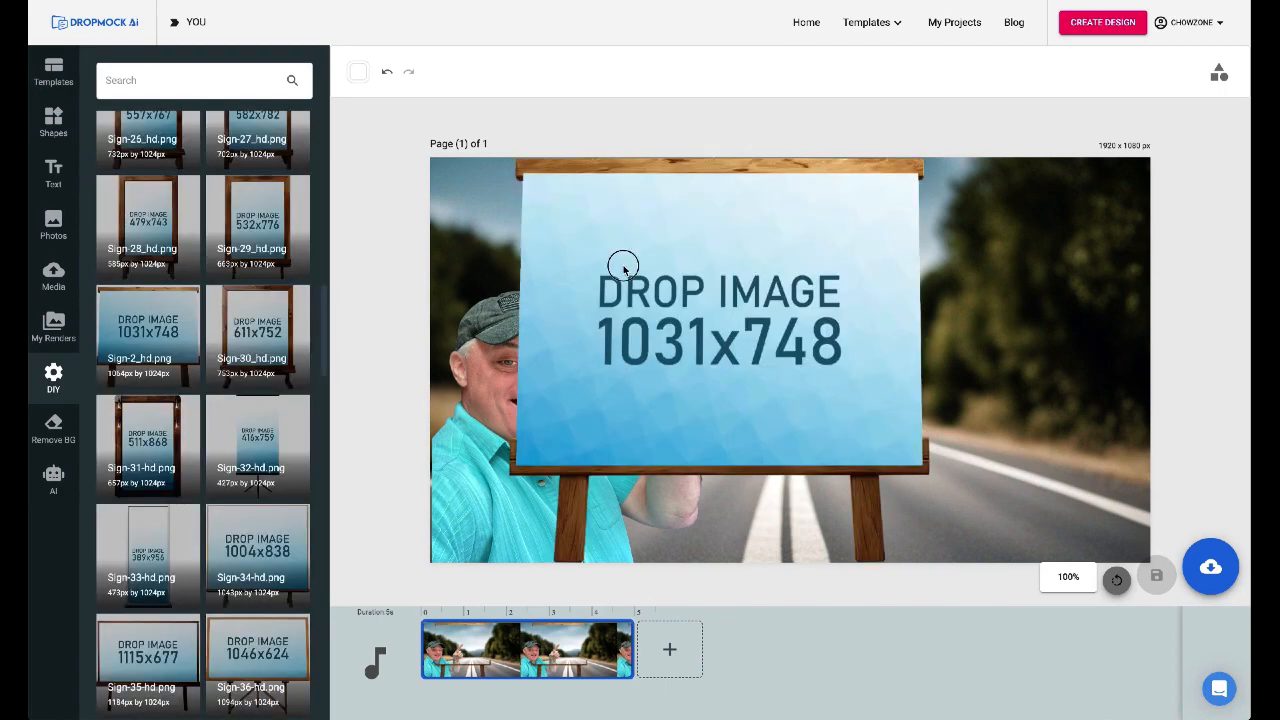
# Step: Resize and place the easel sign on the right of the scene beside the man's pointing finger, and save the scene as a JPG image
pyautogui.moveTo(623, 268); pyautogui.dragTo(800, 296)
pyautogui.click(720, 213)
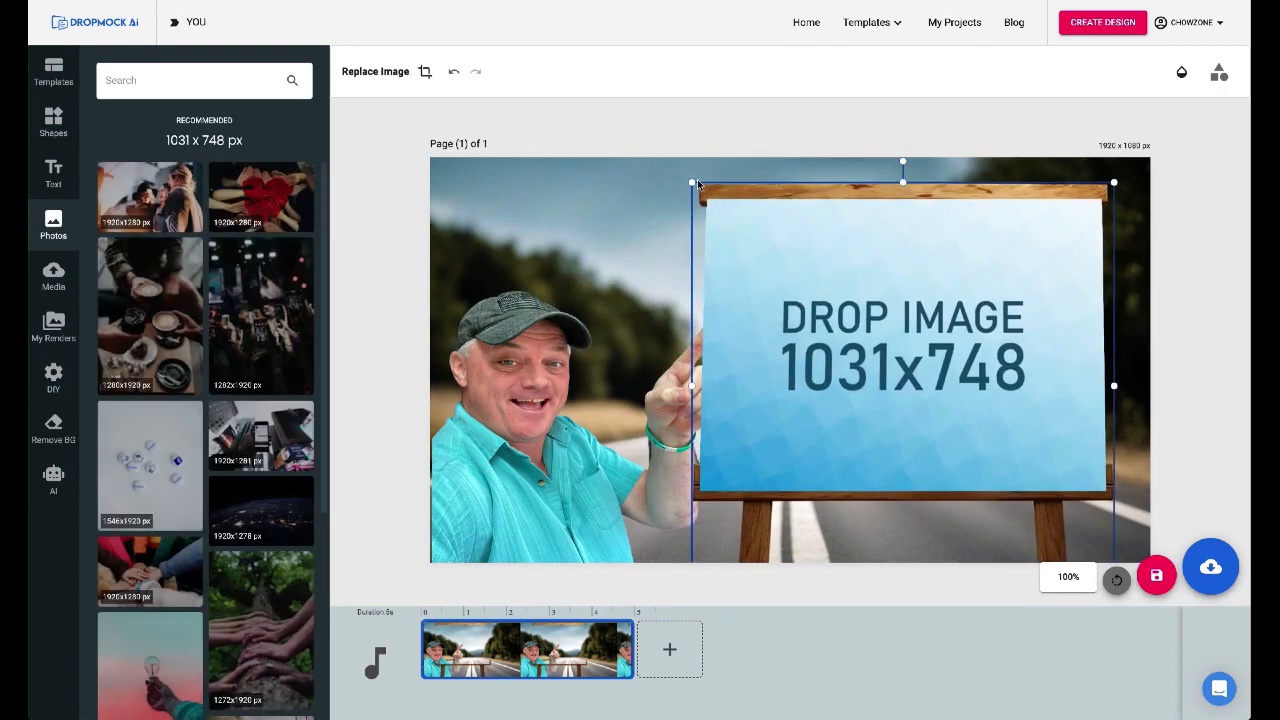
pyautogui.moveTo(690, 183); pyautogui.dragTo(773, 234)
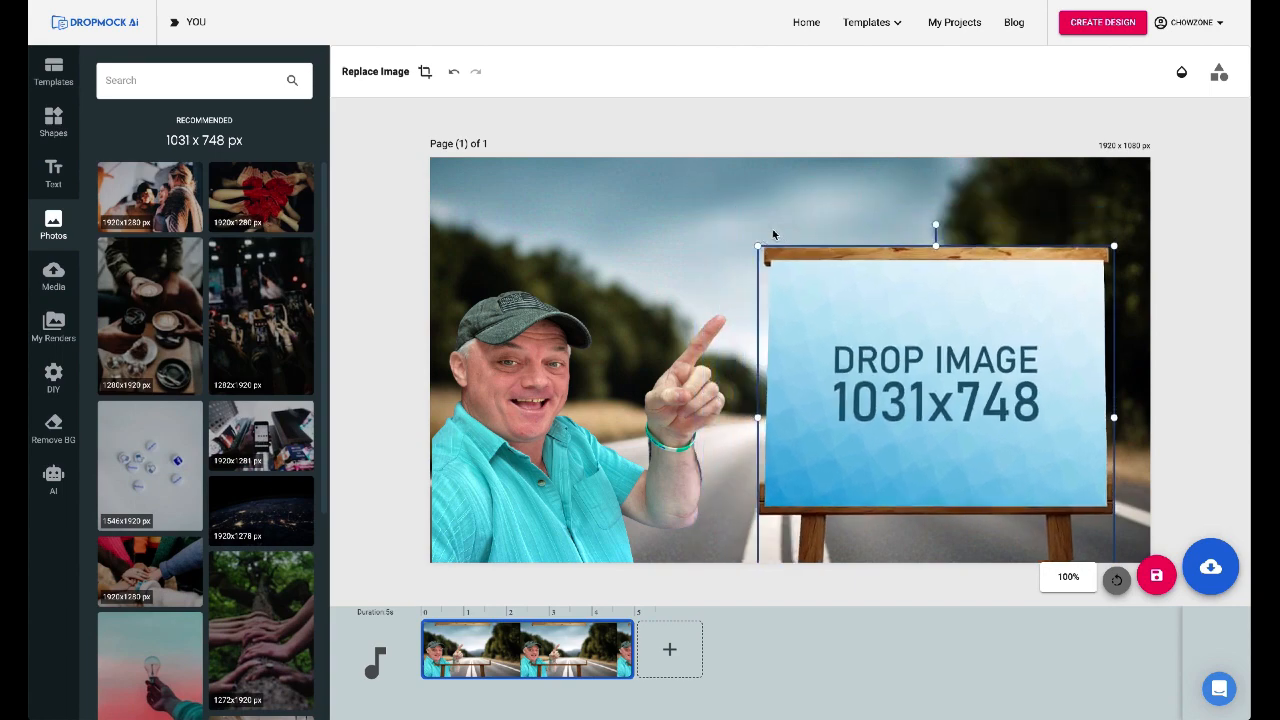
pyautogui.moveTo(816, 277); pyautogui.dragTo(837, 257)
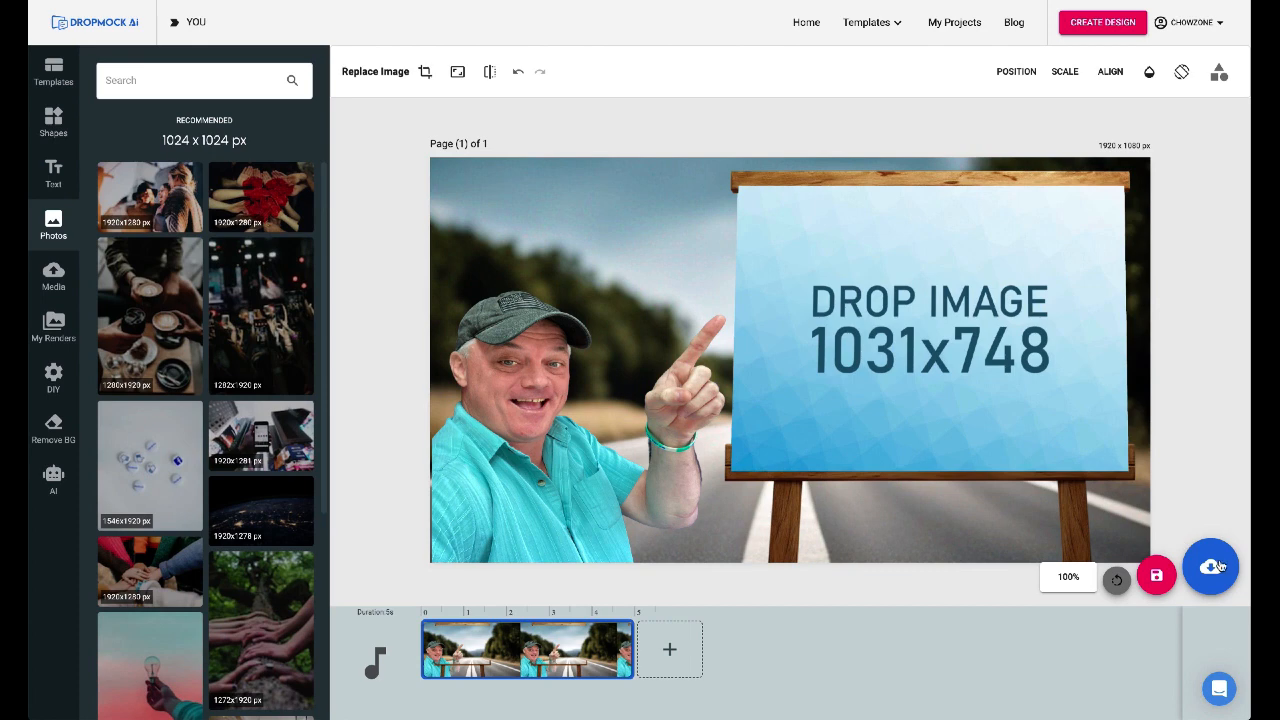
pyautogui.click(1220, 566)
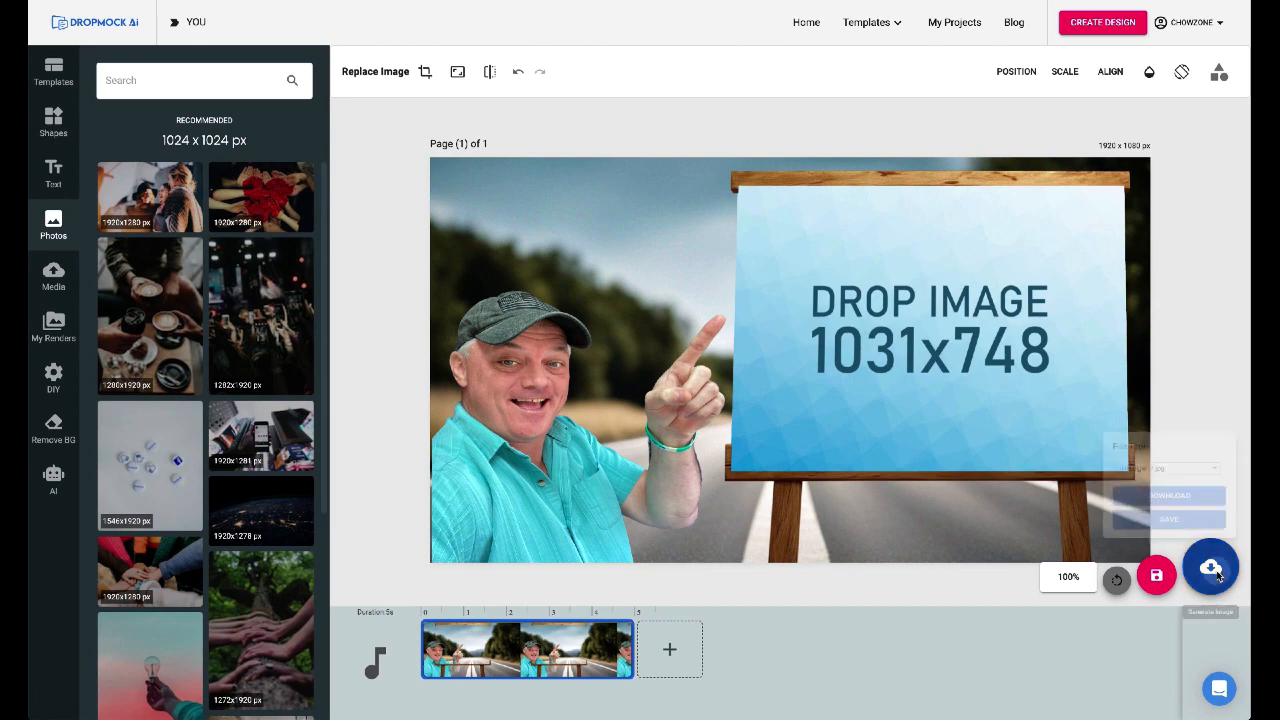
pyautogui.click(1176, 516)
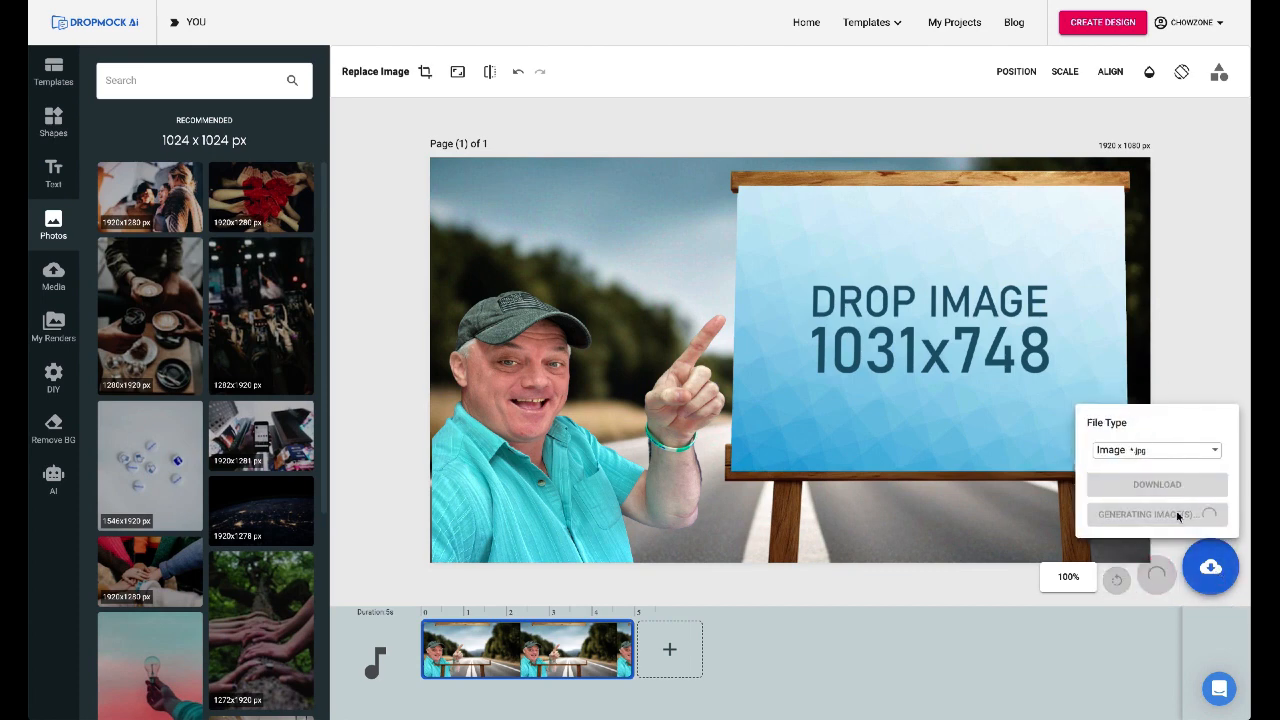
# Step: Create a new custom design 1031 wide and 748 high for the sign artwork
pyautogui.click(1103, 22)
pyautogui.write('1031')
pyautogui.press('Tab')
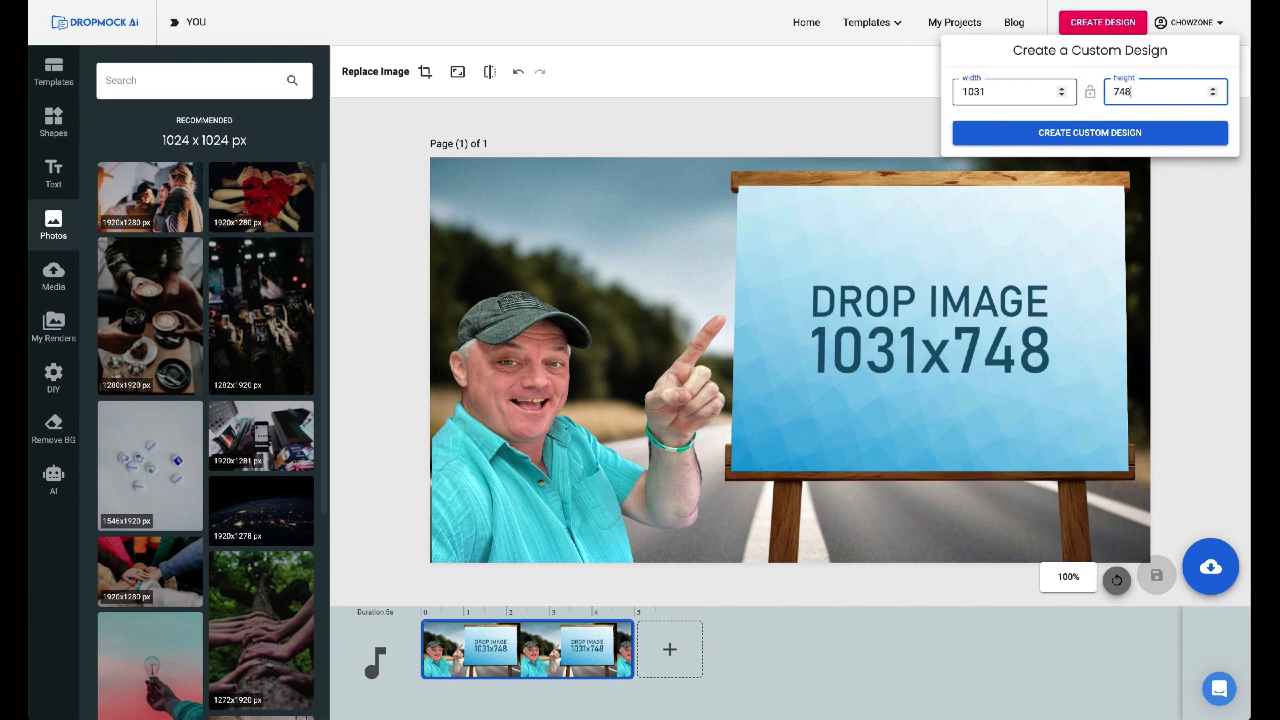
pyautogui.click(1023, 146)
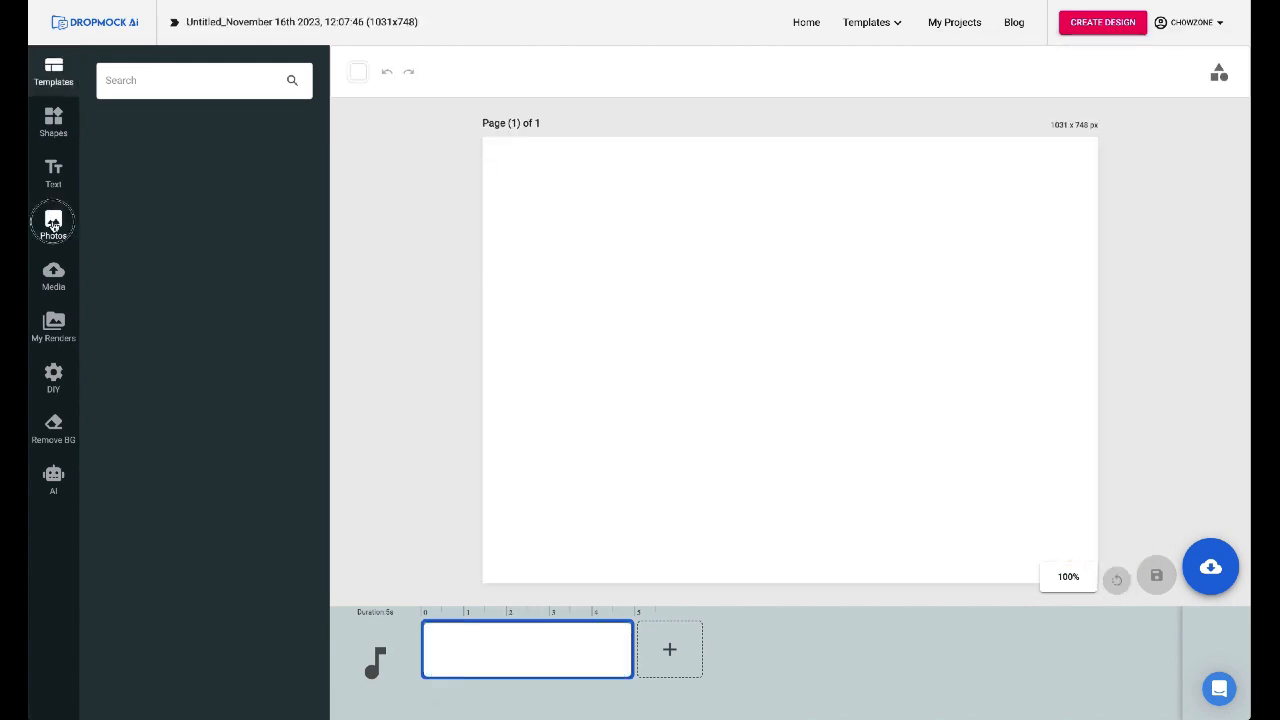
# Step: Fill the blank design with the hand-held light bulb photo and add a centred white heading reading "I Have a GREAT Idea!!!"
pyautogui.click(53, 225)
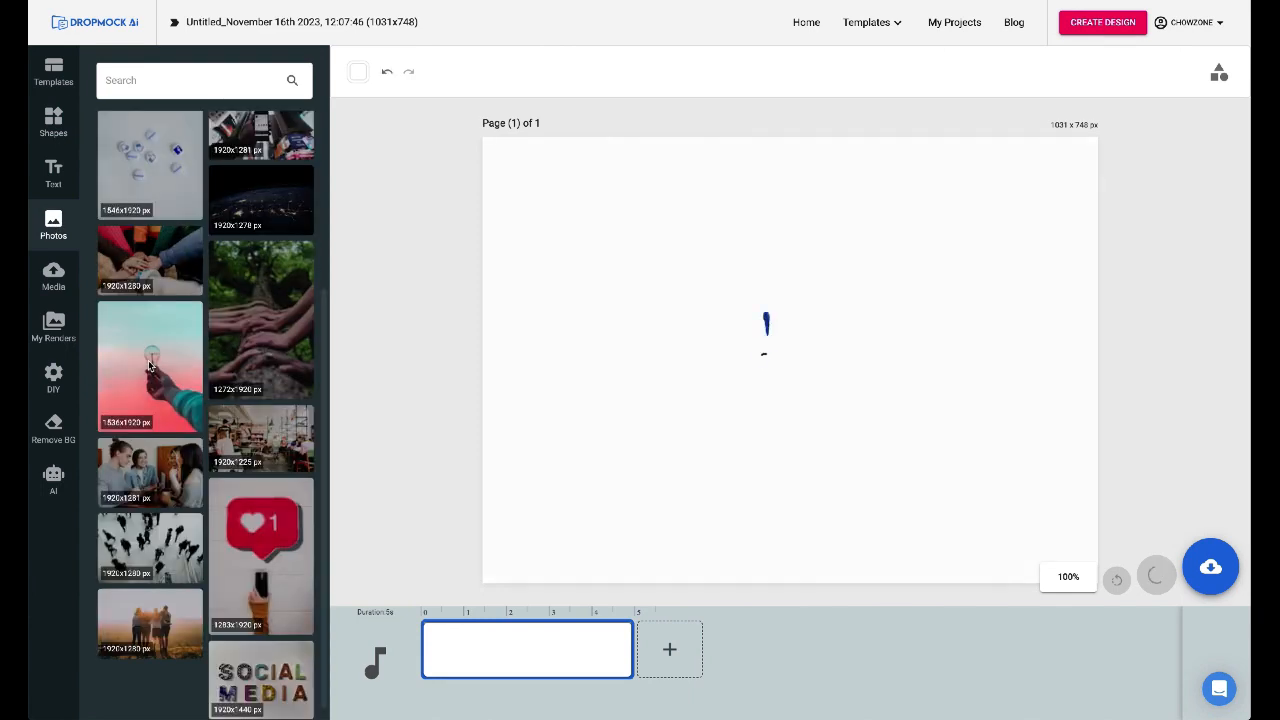
pyautogui.click(148, 366)
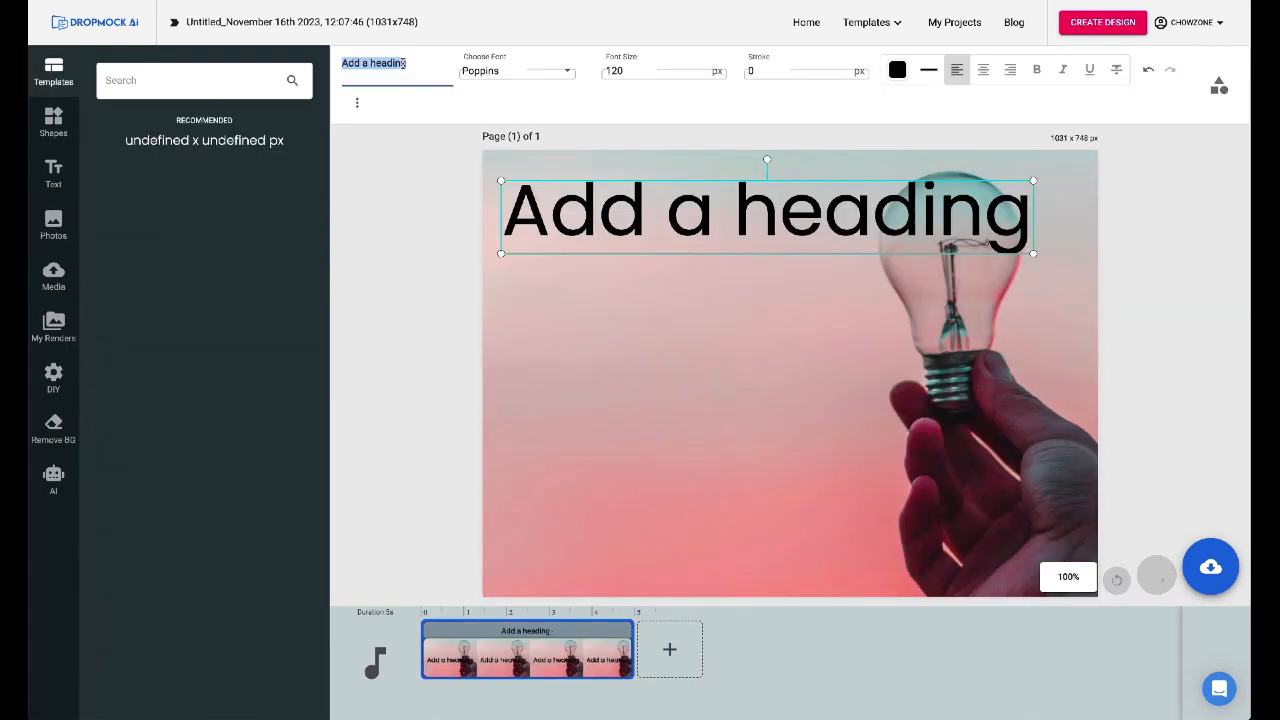
pyautogui.write('I Have')
pyautogui.press('Return')
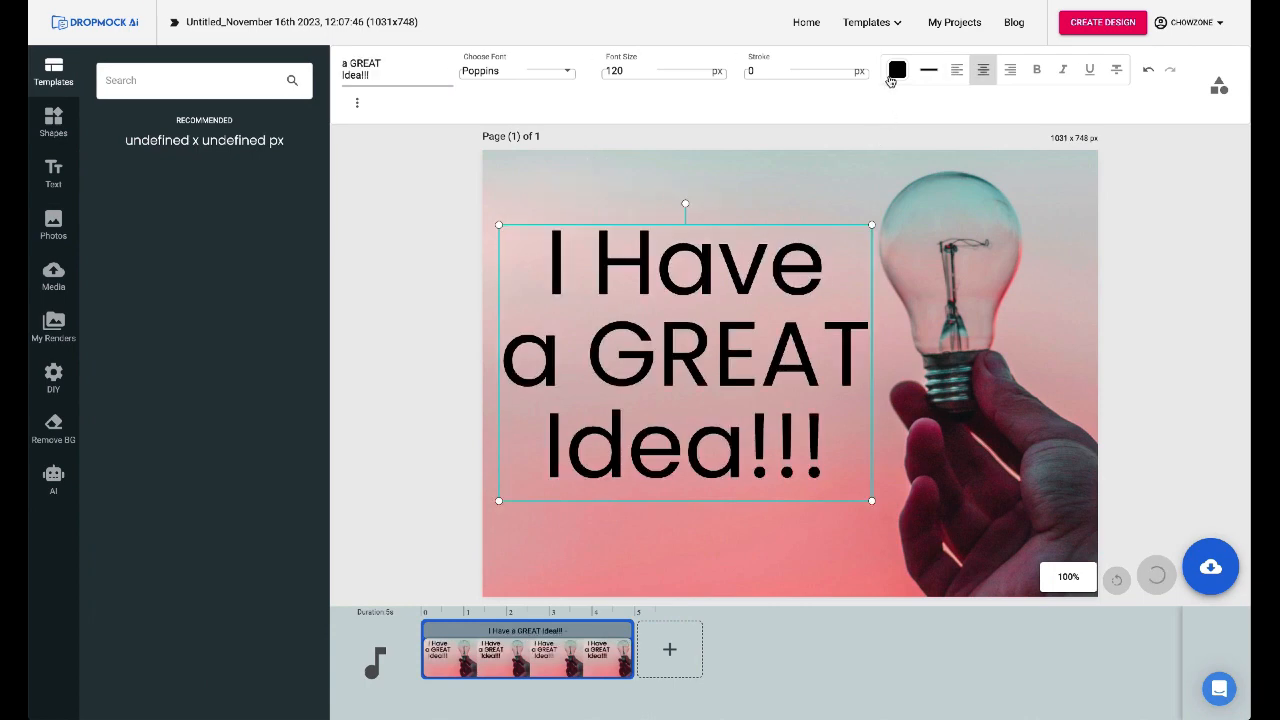
pyautogui.click(893, 76)
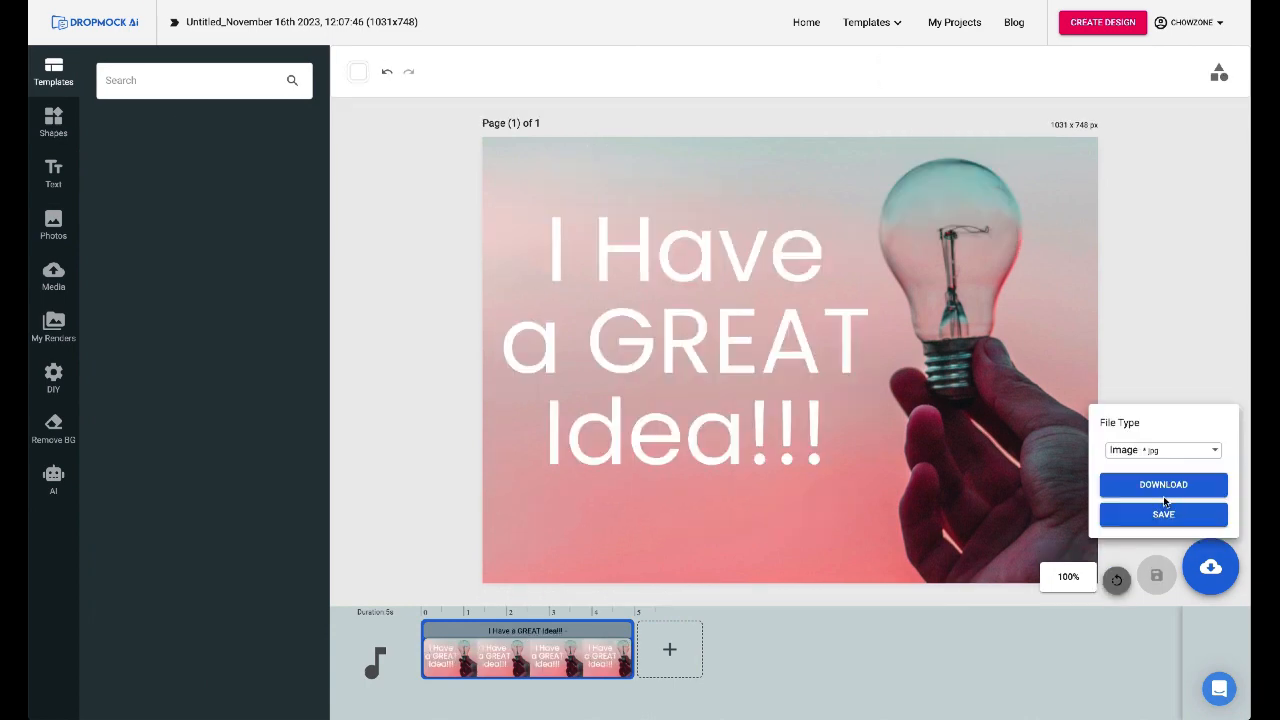
# Step: Save the light bulb design as a JPG image named YOU 1 and reopen the YOU draft project for editing
pyautogui.click(1163, 515)
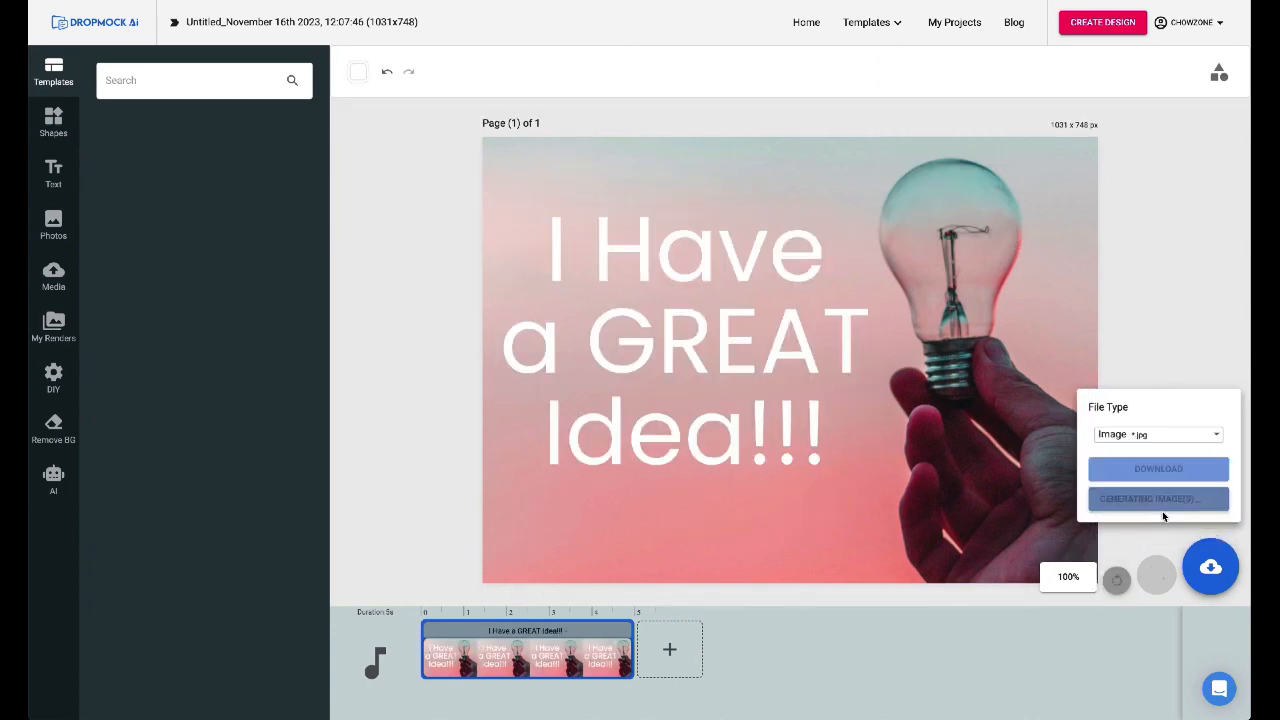
pyautogui.click(954, 22)
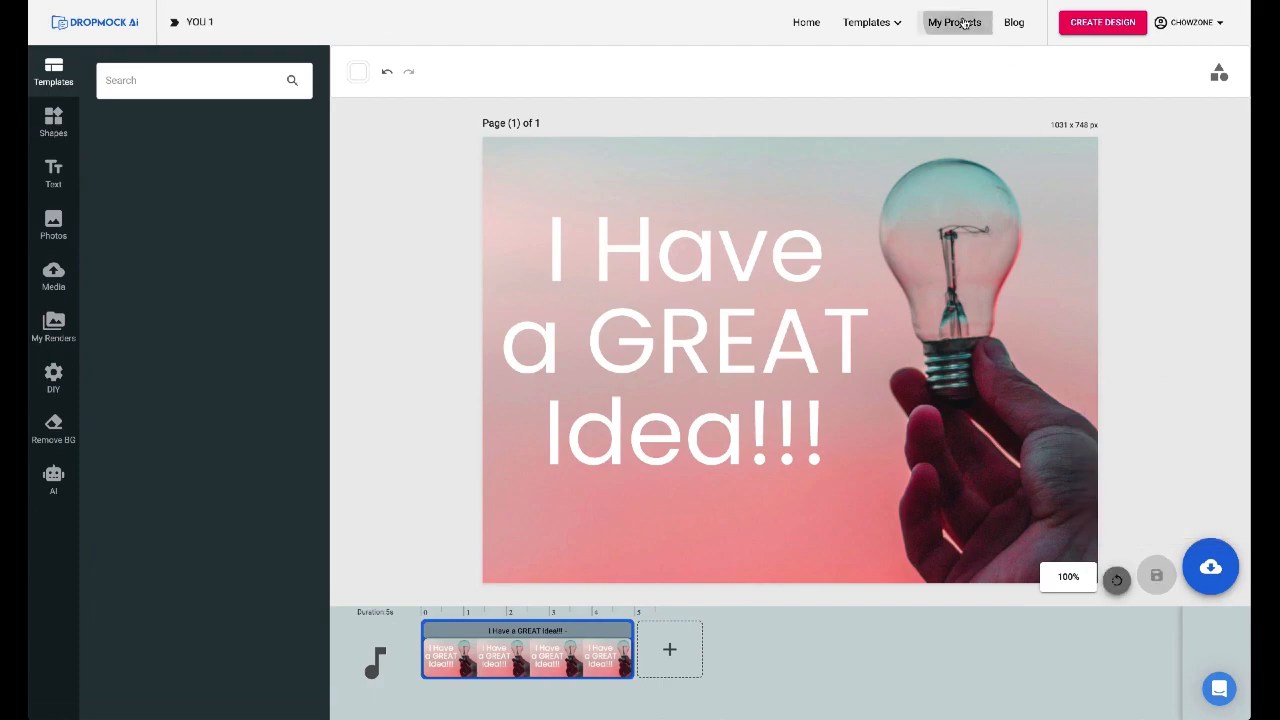
pyautogui.scroll(-1, 530, 318)
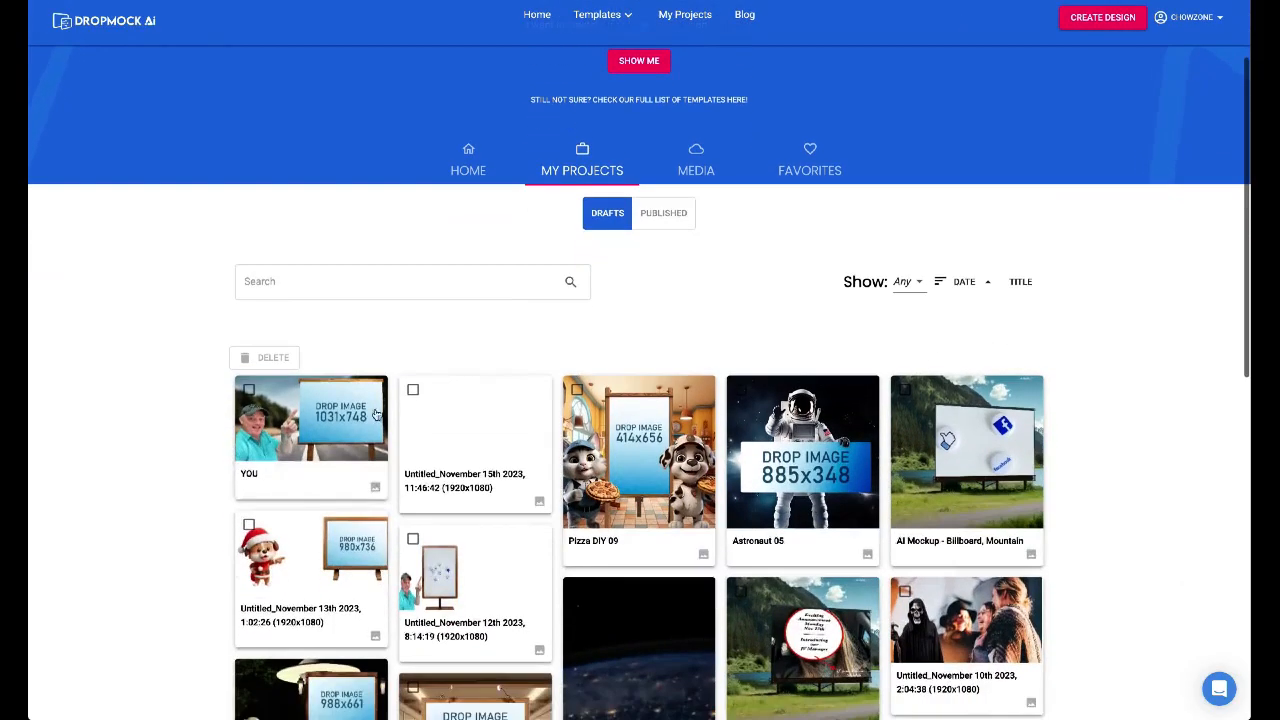
pyautogui.click(366, 400)
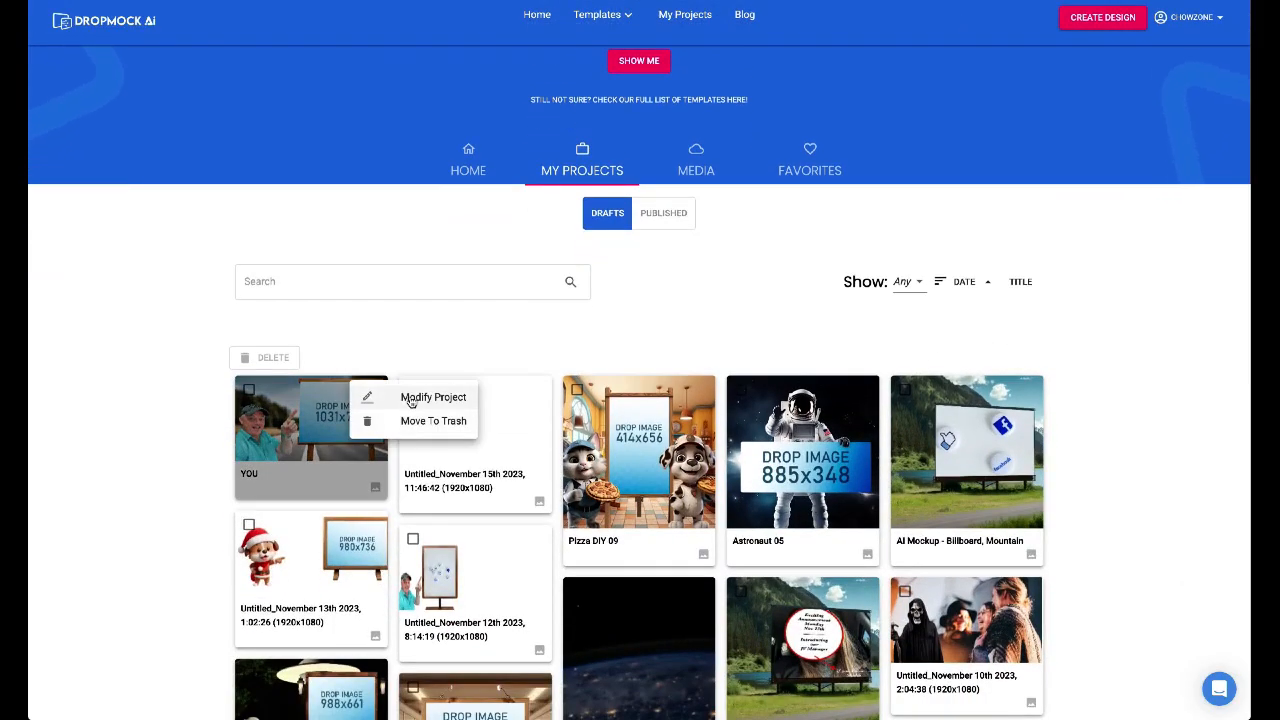
pyautogui.click(412, 397)
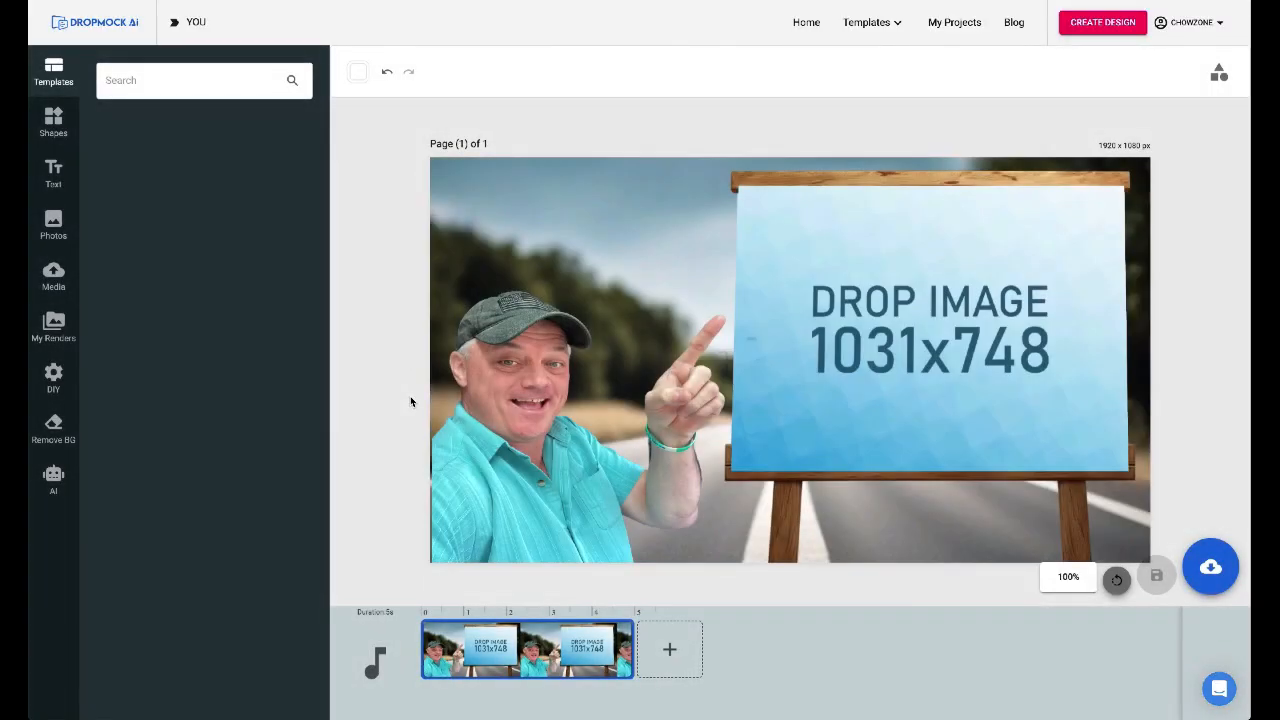
# Step: Fill the easel sign with the saved "I Have a GREAT Idea!!!" render and download the finished mockup as a JPG image
pyautogui.click(943, 308)
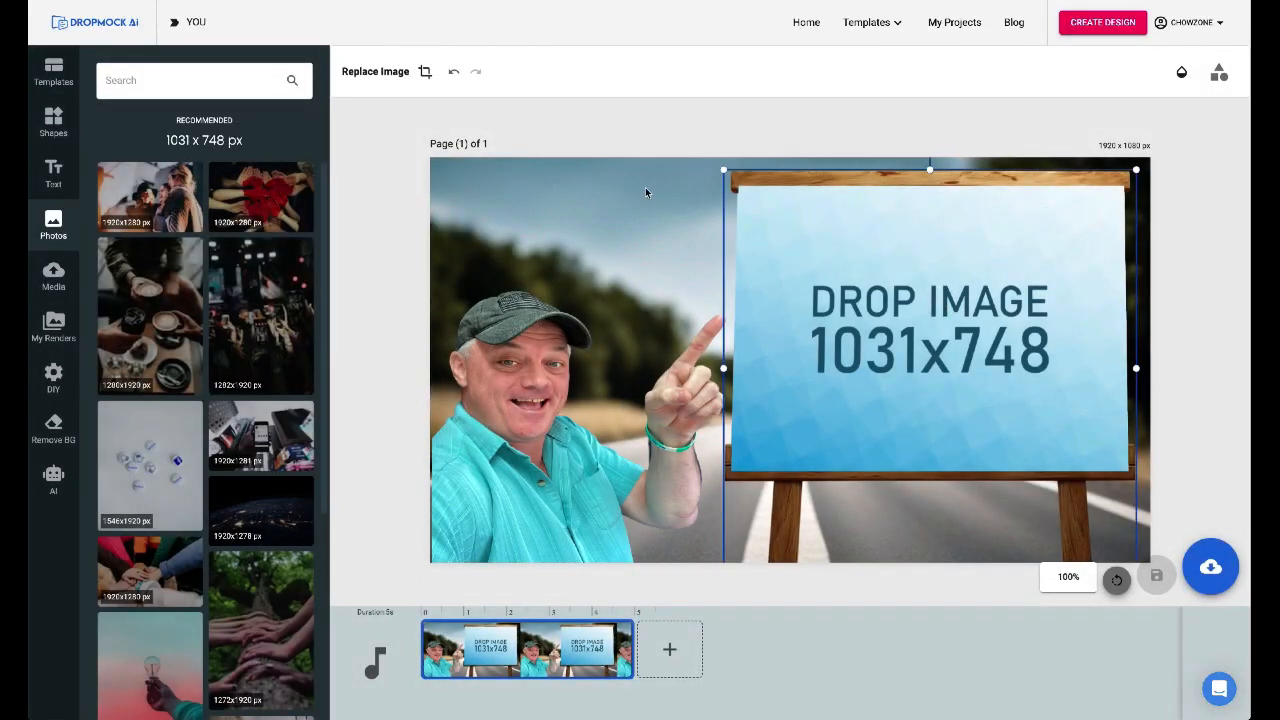
pyautogui.click(53, 326)
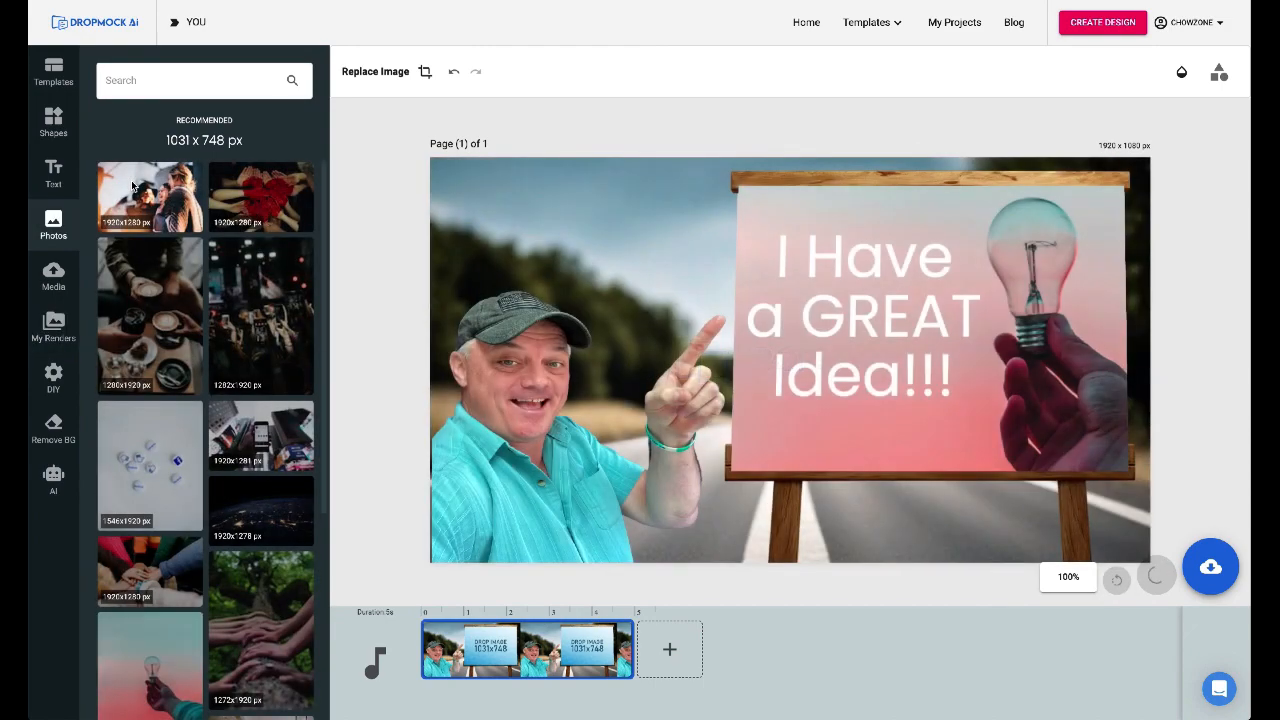
pyautogui.click(1210, 566)
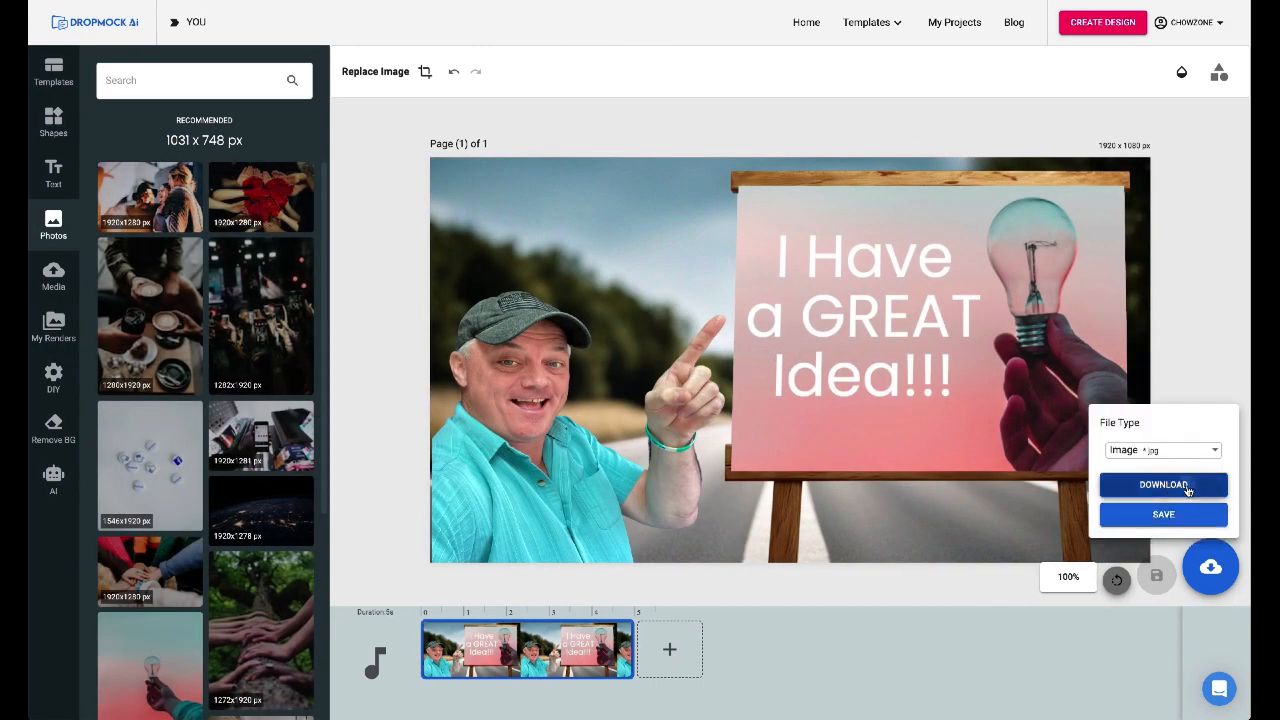
pyautogui.click(1186, 484)
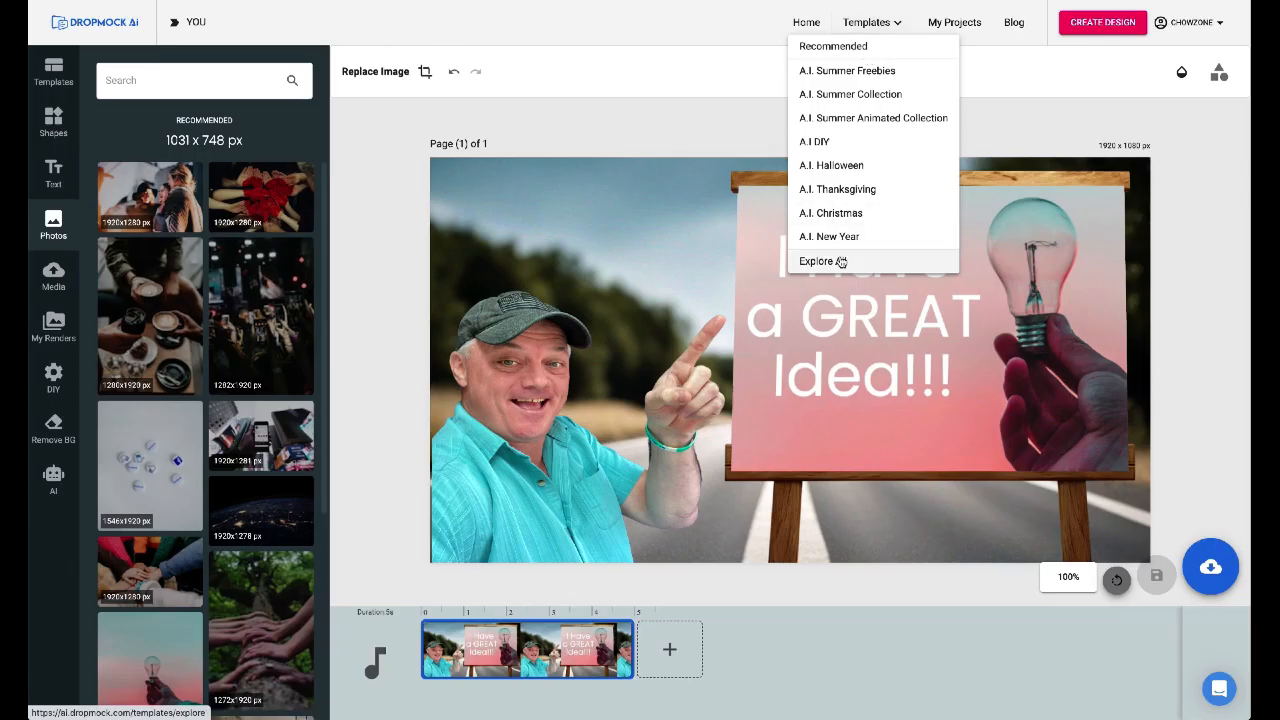
# Step: Explore the full template library and filter it by the AI DIY niche
pyautogui.click(823, 260)
pyautogui.click(112, 396)
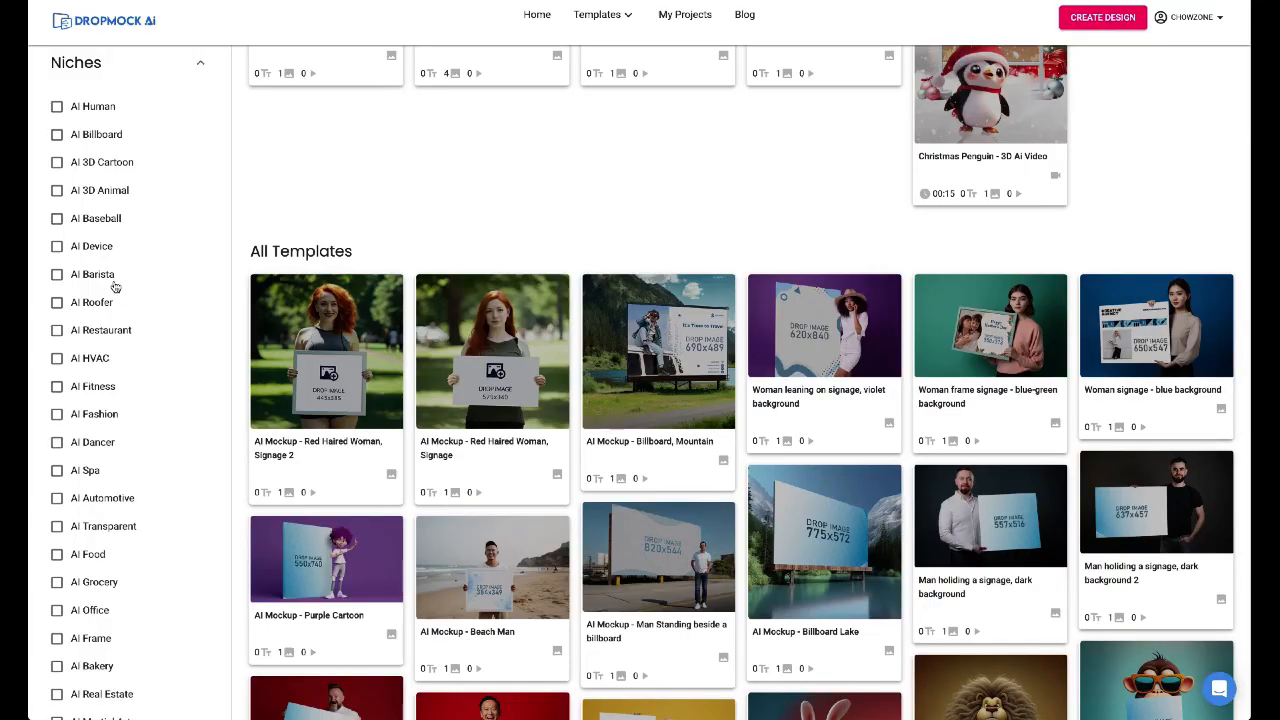
pyautogui.scroll(-5, 115, 287)
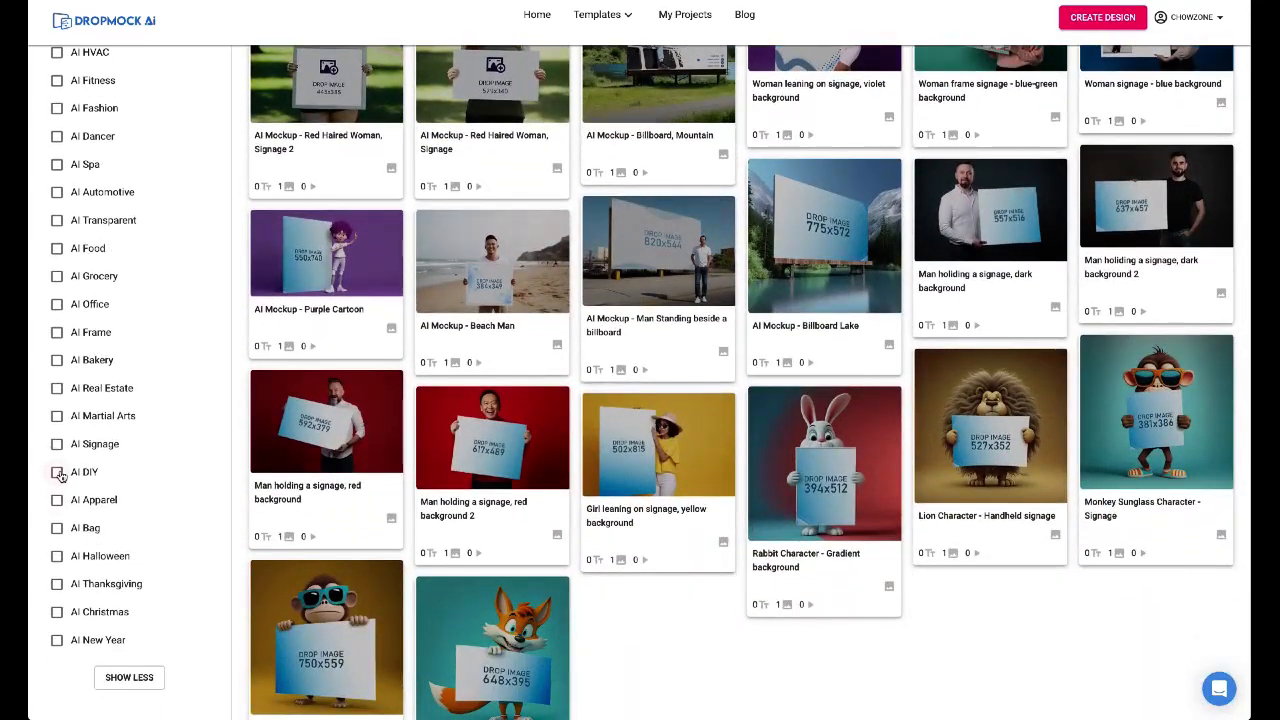
pyautogui.click(57, 473)
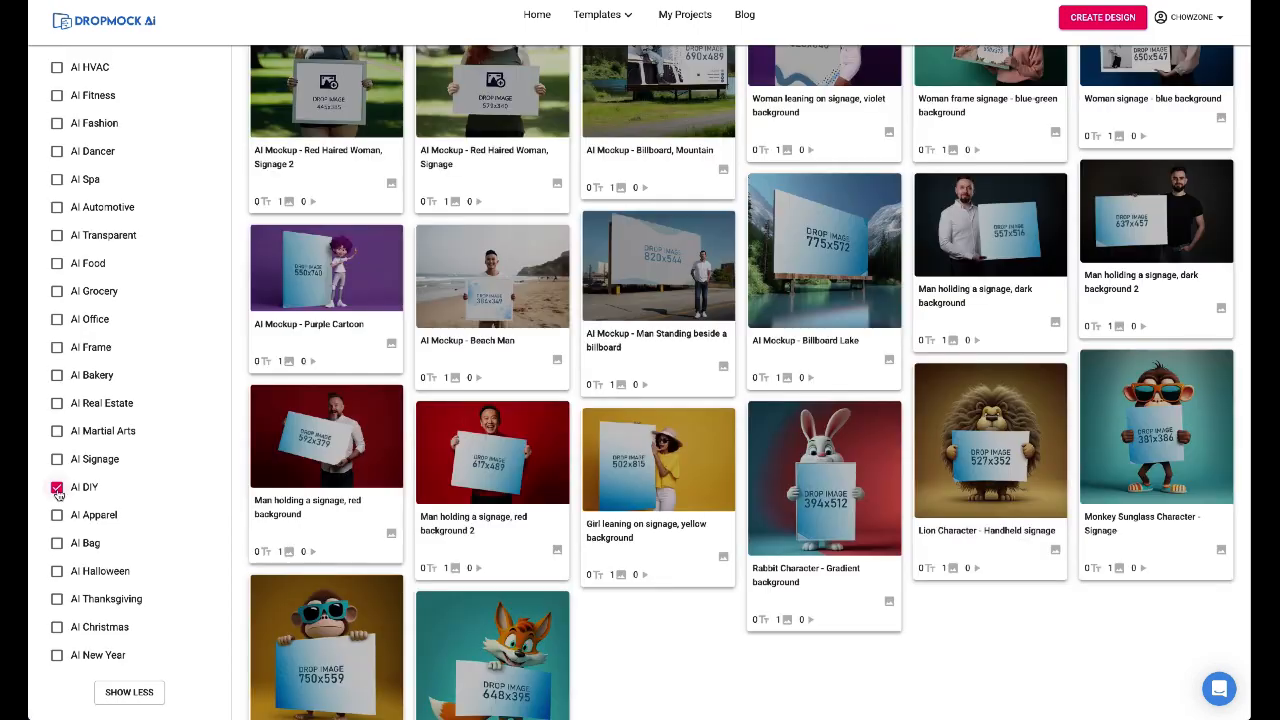
pyautogui.scroll(10, 503, 517)
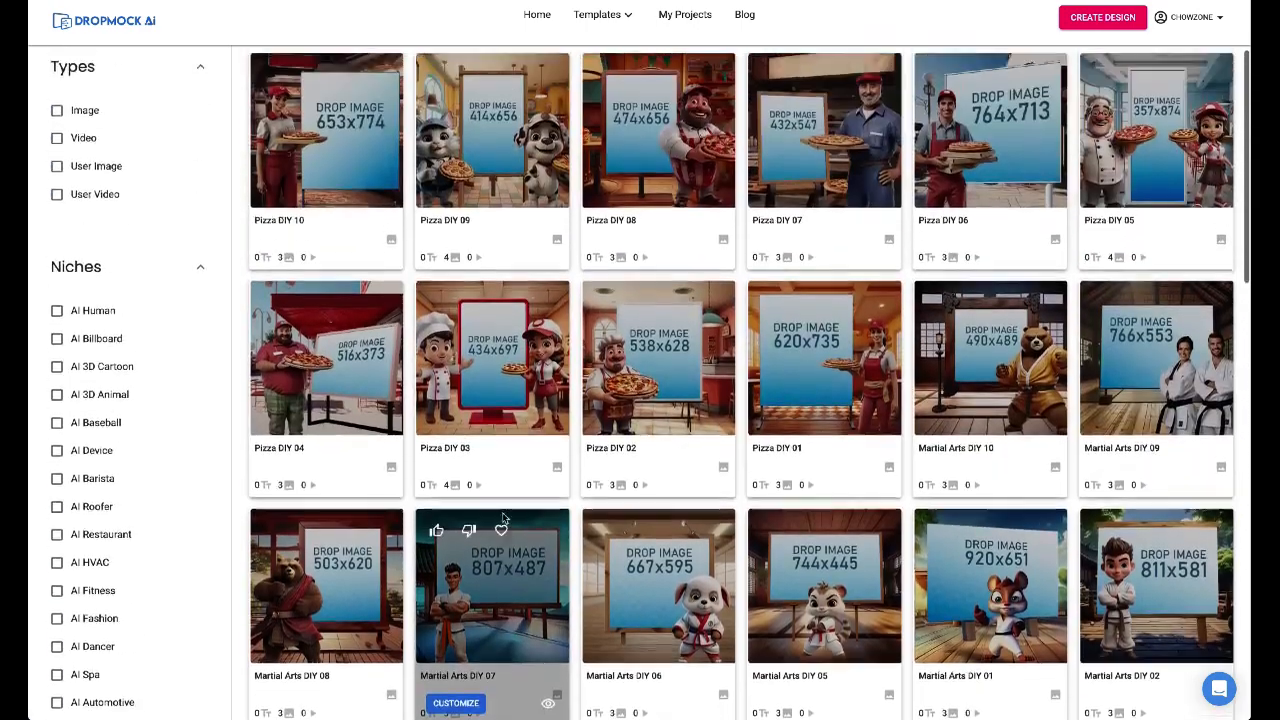
# Step: Browse the filtered DIY templates and open the Pizza DIY 10 mockup for customizing
pyautogui.scroll(-6, 503, 517)
pyautogui.scroll(-2, 503, 517)
pyautogui.scroll(2, 503, 517)
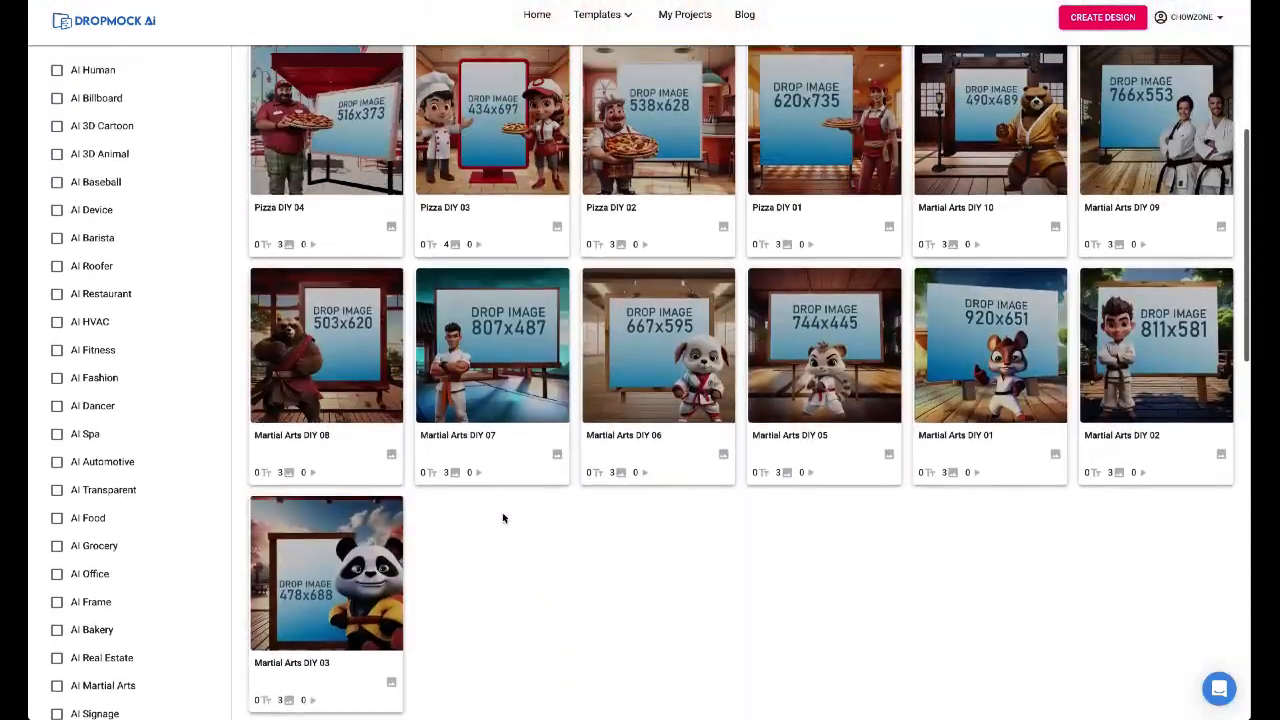
pyautogui.scroll(2, 502, 512)
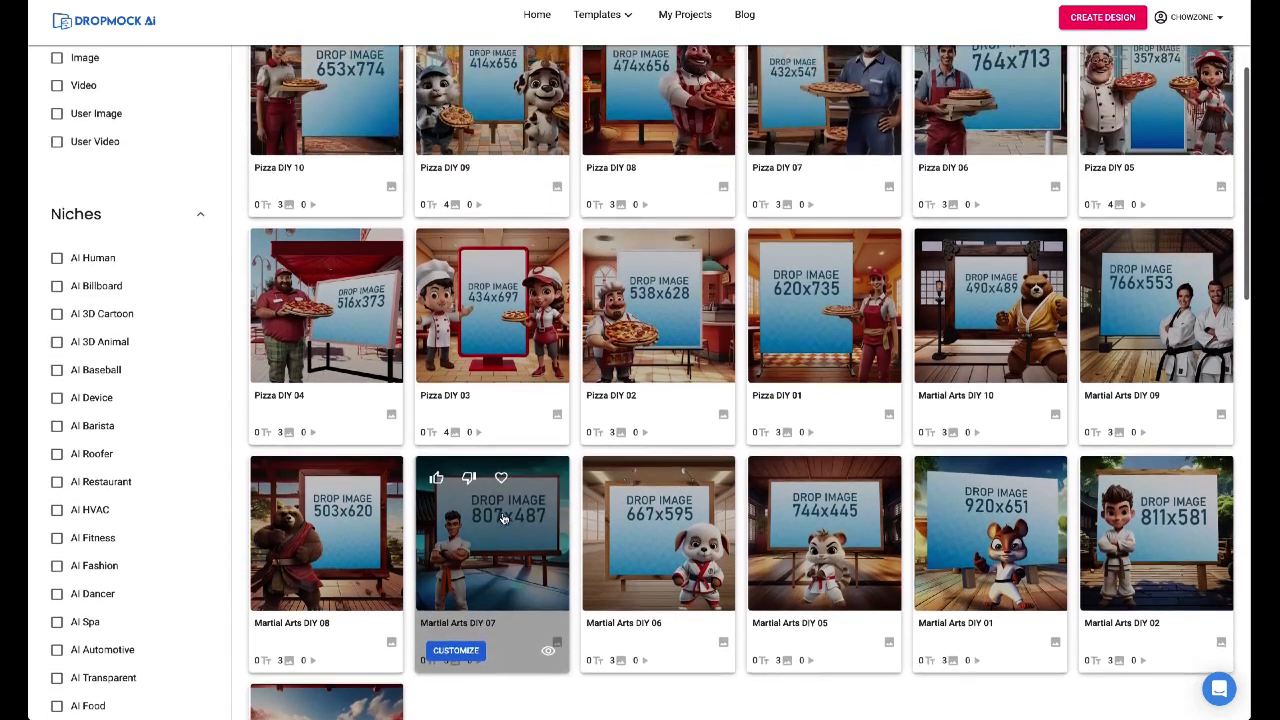
pyautogui.scroll(1, 503, 517)
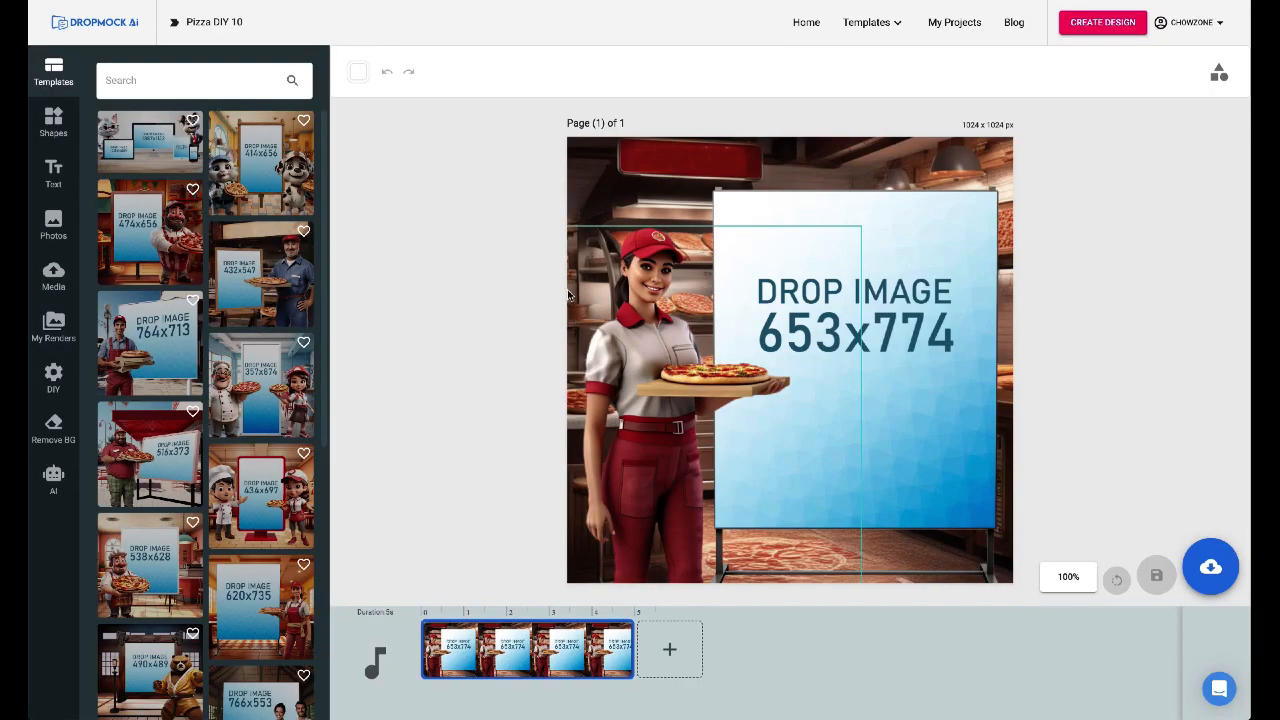
# Step: Replace the mockup's kitchen background with pizza-bg-08.png from the DIY Pizza backgrounds
pyautogui.click(619, 158)
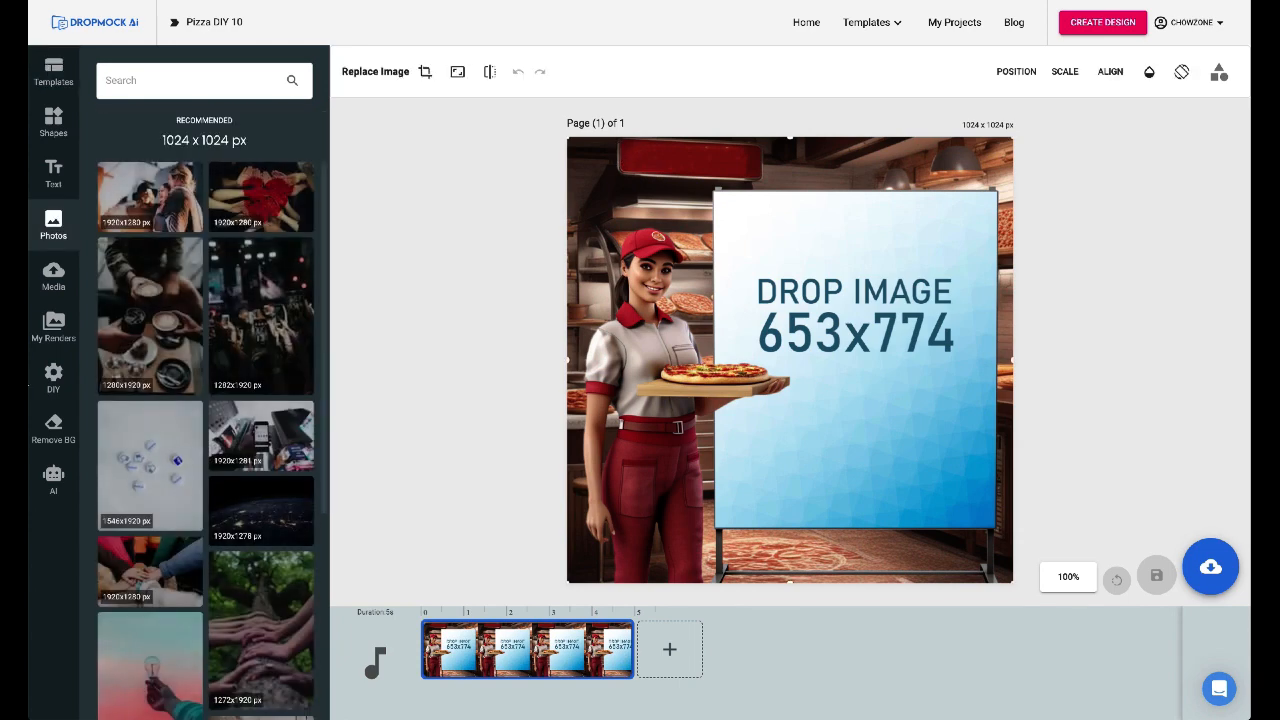
pyautogui.click(53, 478)
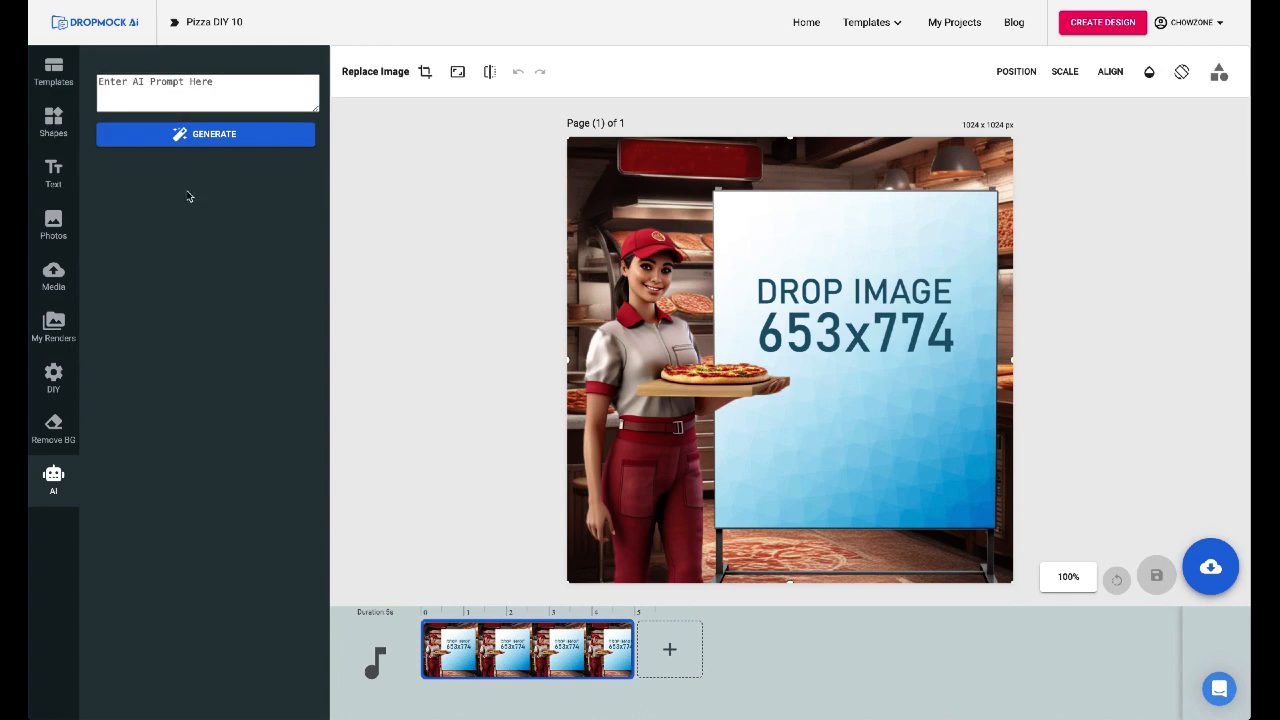
pyautogui.click(55, 378)
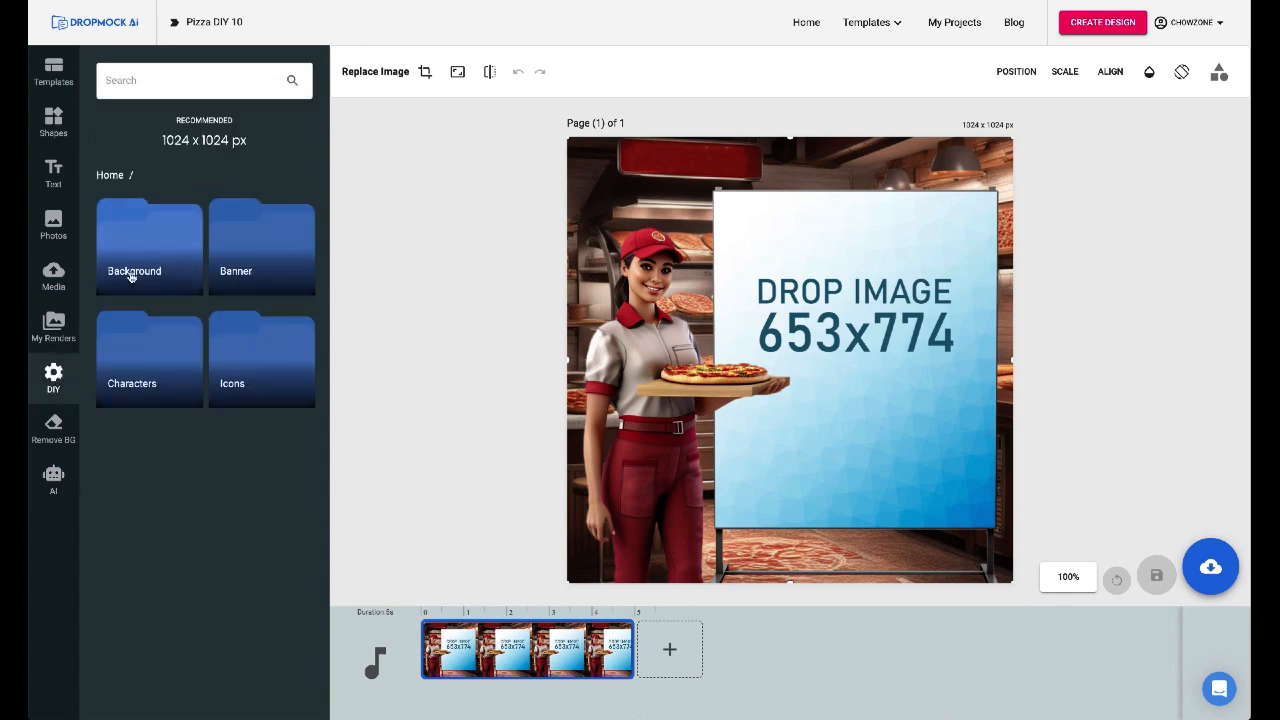
pyautogui.click(144, 241)
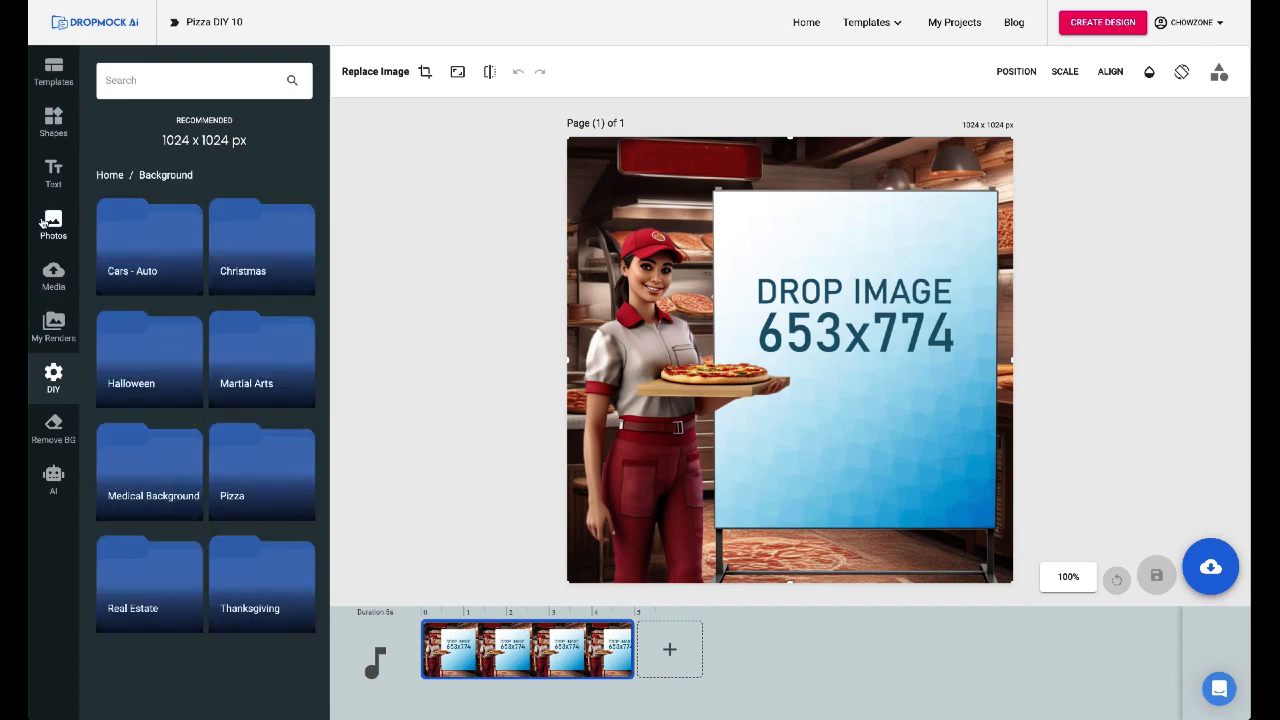
pyautogui.click(149, 270)
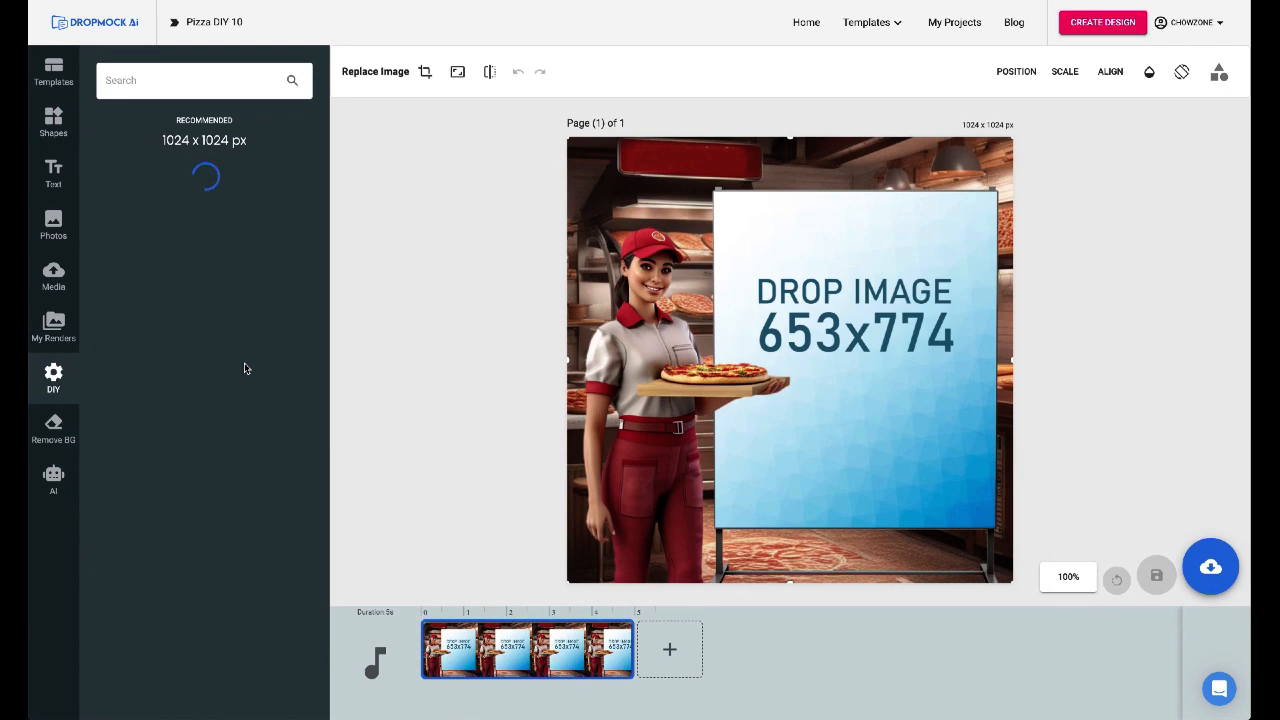
pyautogui.scroll(-5, 215, 345)
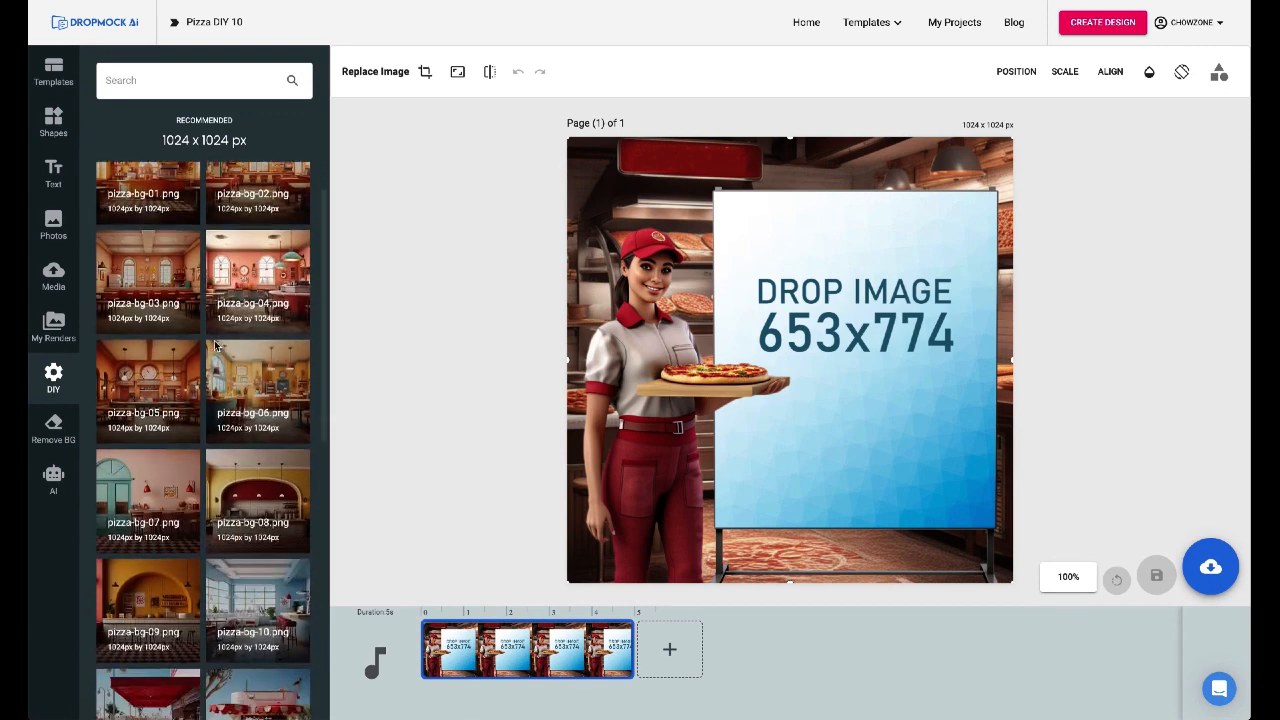
pyautogui.scroll(-1, 215, 345)
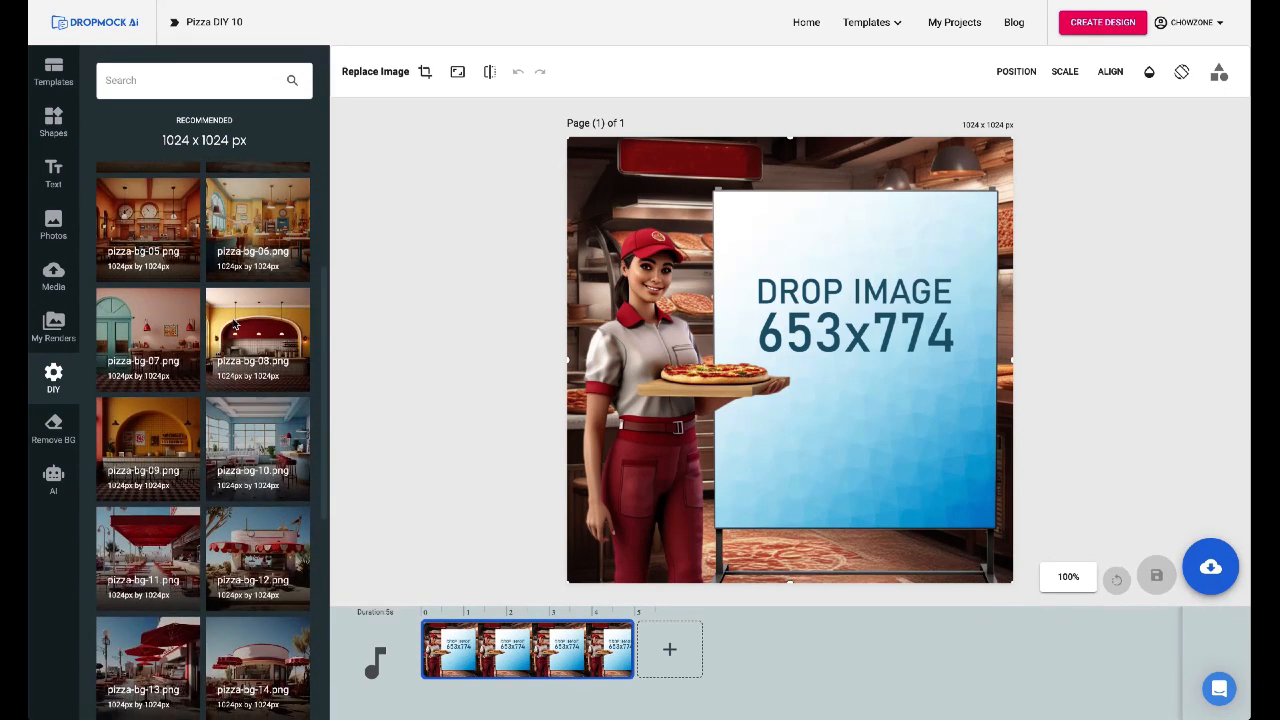
pyautogui.click(236, 328)
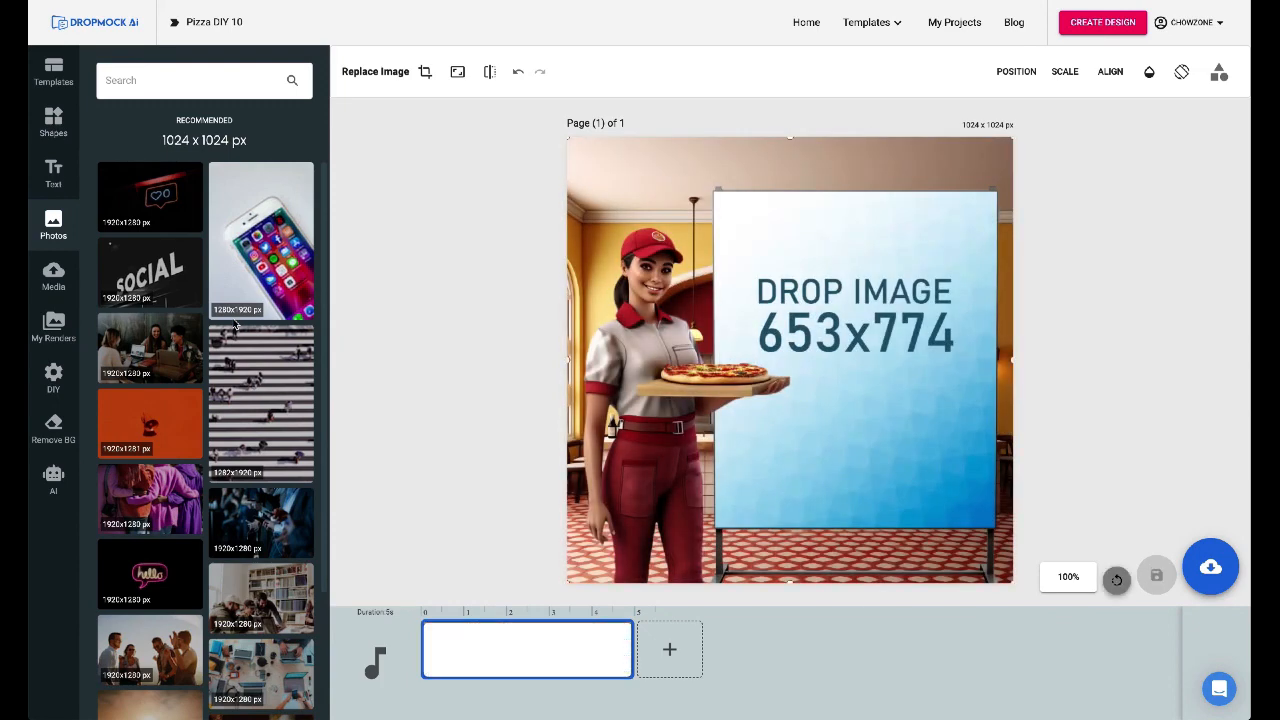
pyautogui.click(397, 415)
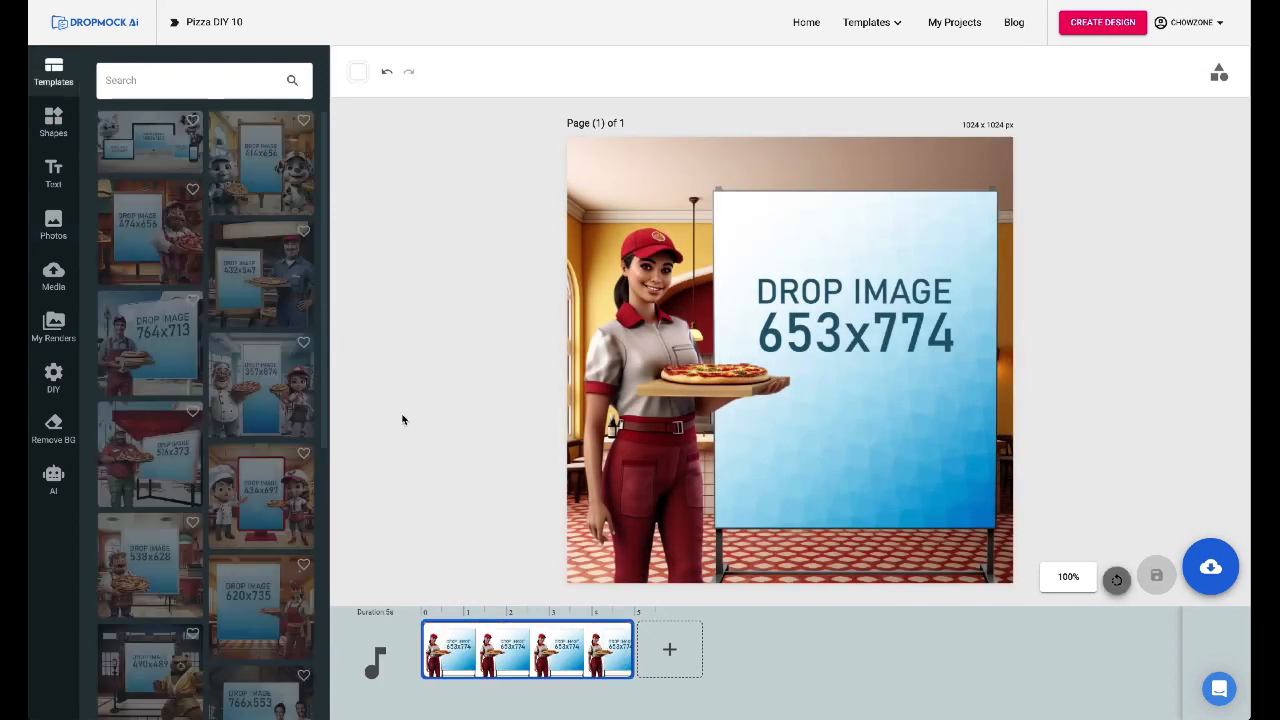
# Step: Replace the woman holding the pizza with the laughing male model in a black jacket from the Cars - Auto characters and save the mockup
pyautogui.click(657, 390)
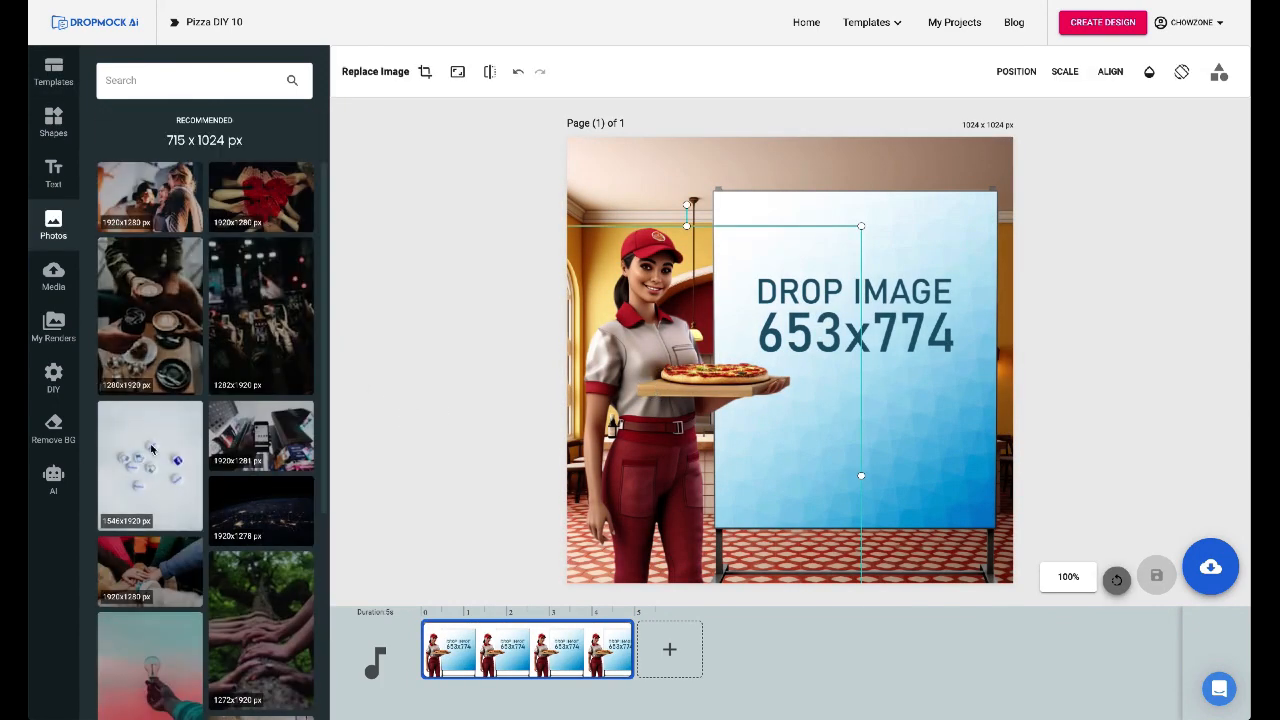
pyautogui.click(53, 472)
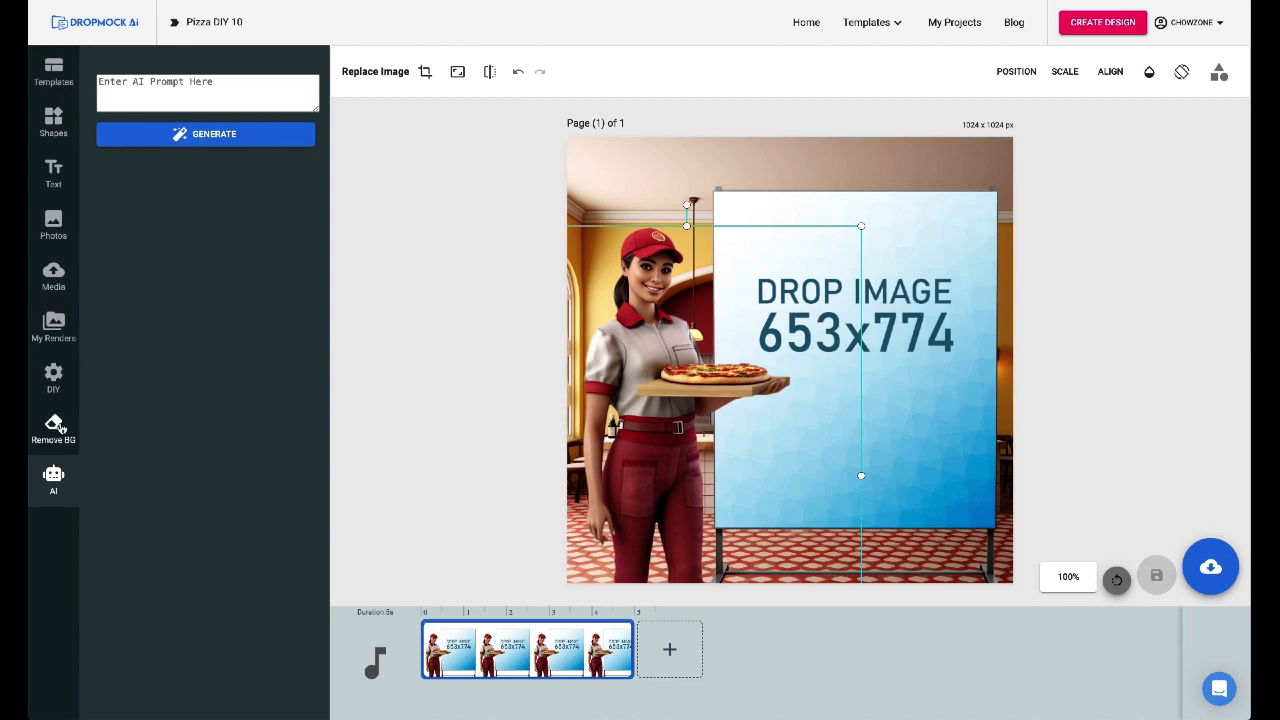
pyautogui.click(665, 316)
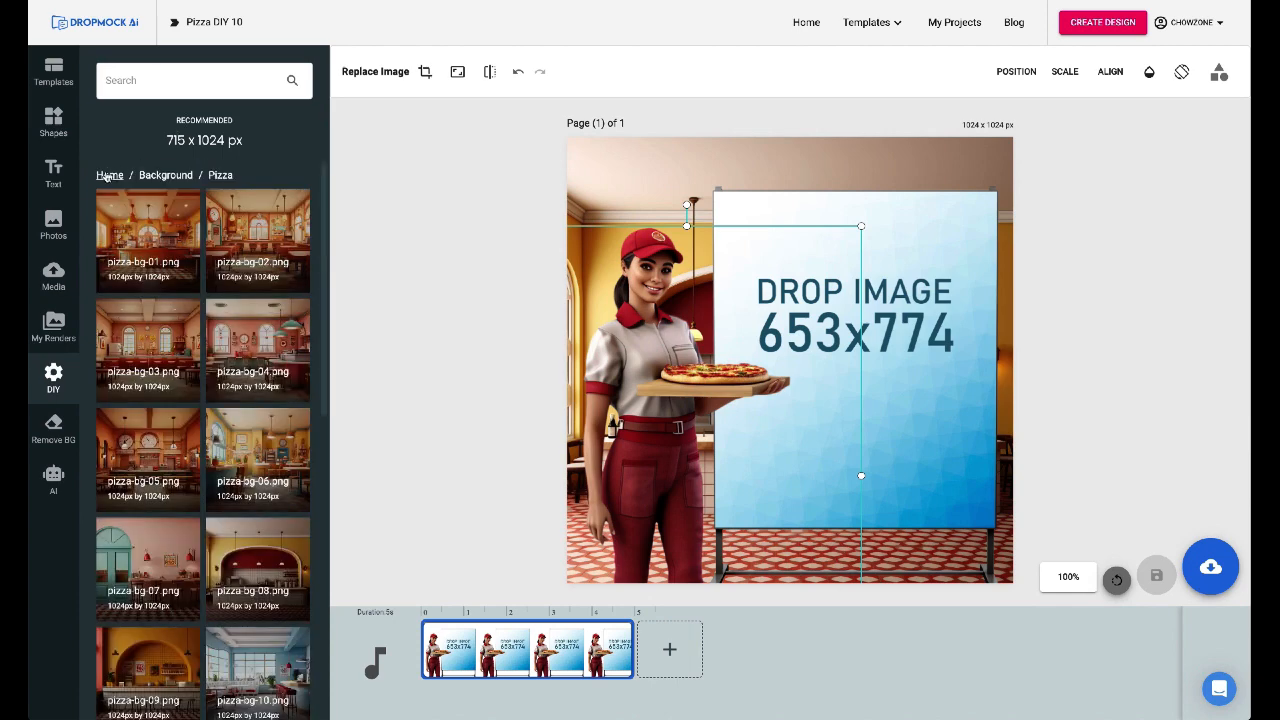
pyautogui.click(107, 176)
pyautogui.click(162, 345)
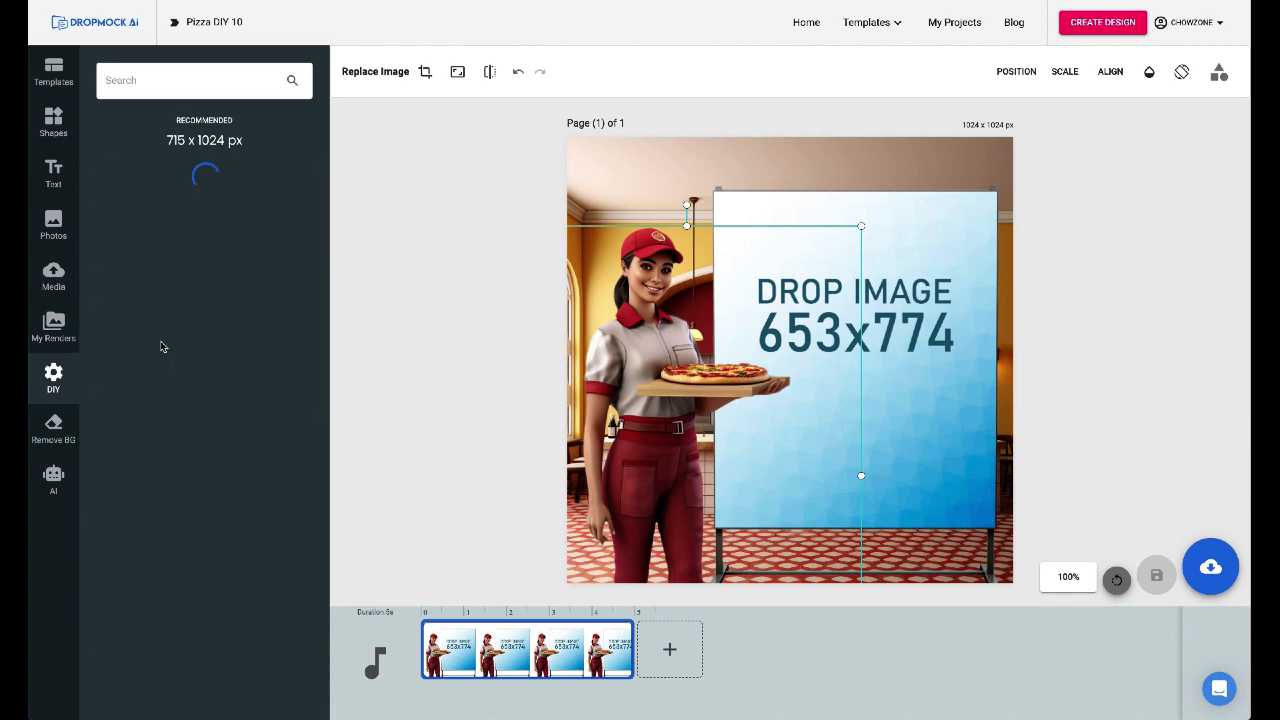
pyautogui.scroll(-2, 186, 322)
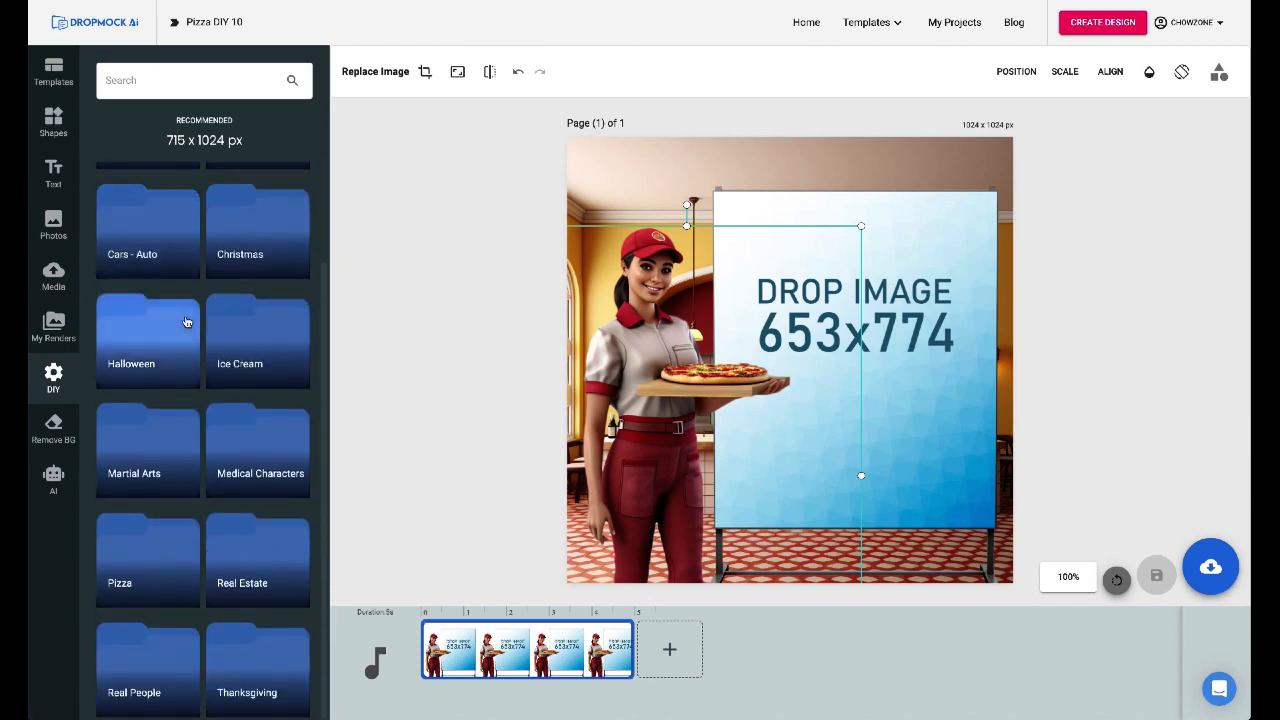
pyautogui.click(163, 244)
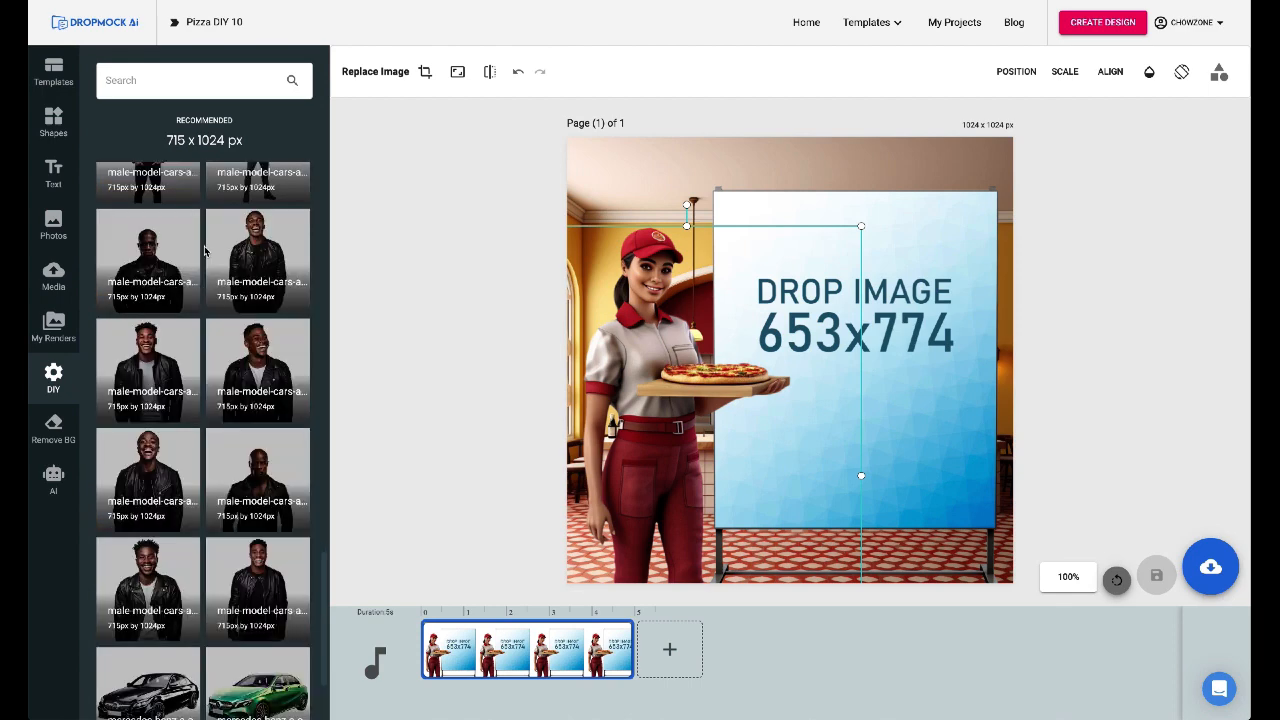
pyautogui.click(149, 355)
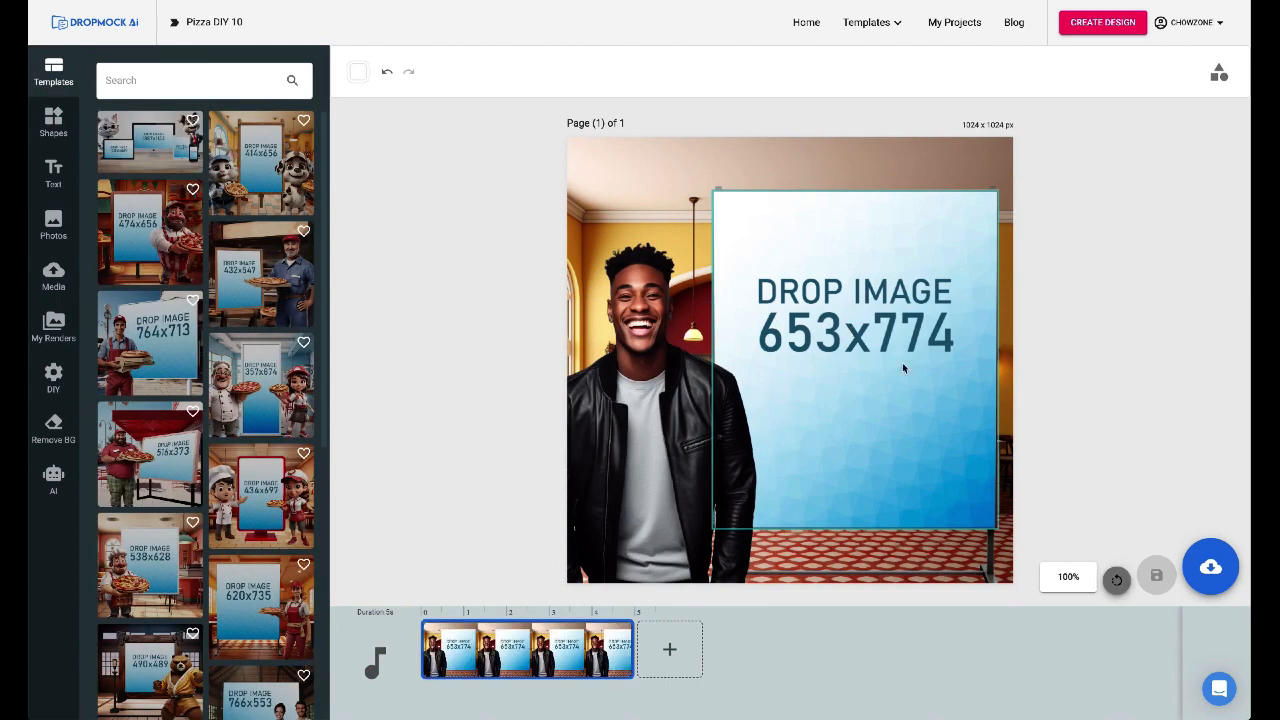
pyautogui.click(1208, 568)
pyautogui.click(1171, 518)
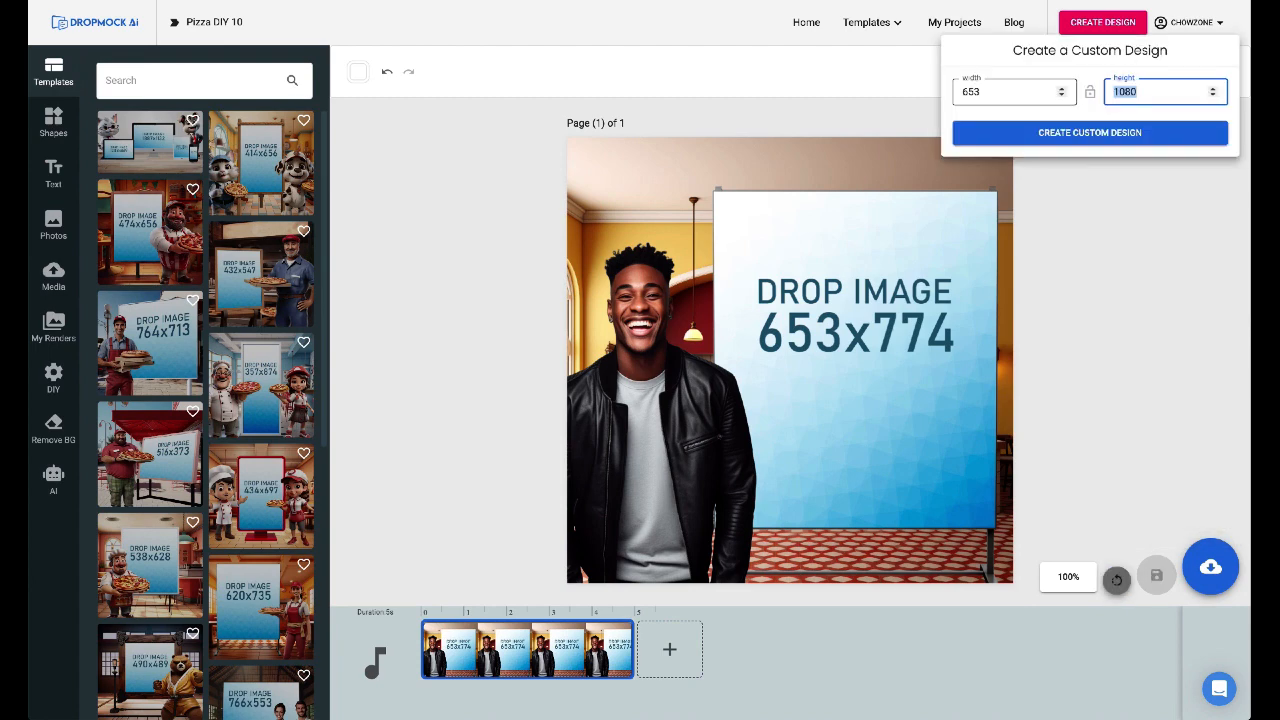
# Step: Create a 653 x 774 px design with centred text "I LOVE the PIZZA and PASTA... You have to eat the garlic bread" and save it
pyautogui.click(1117, 134)
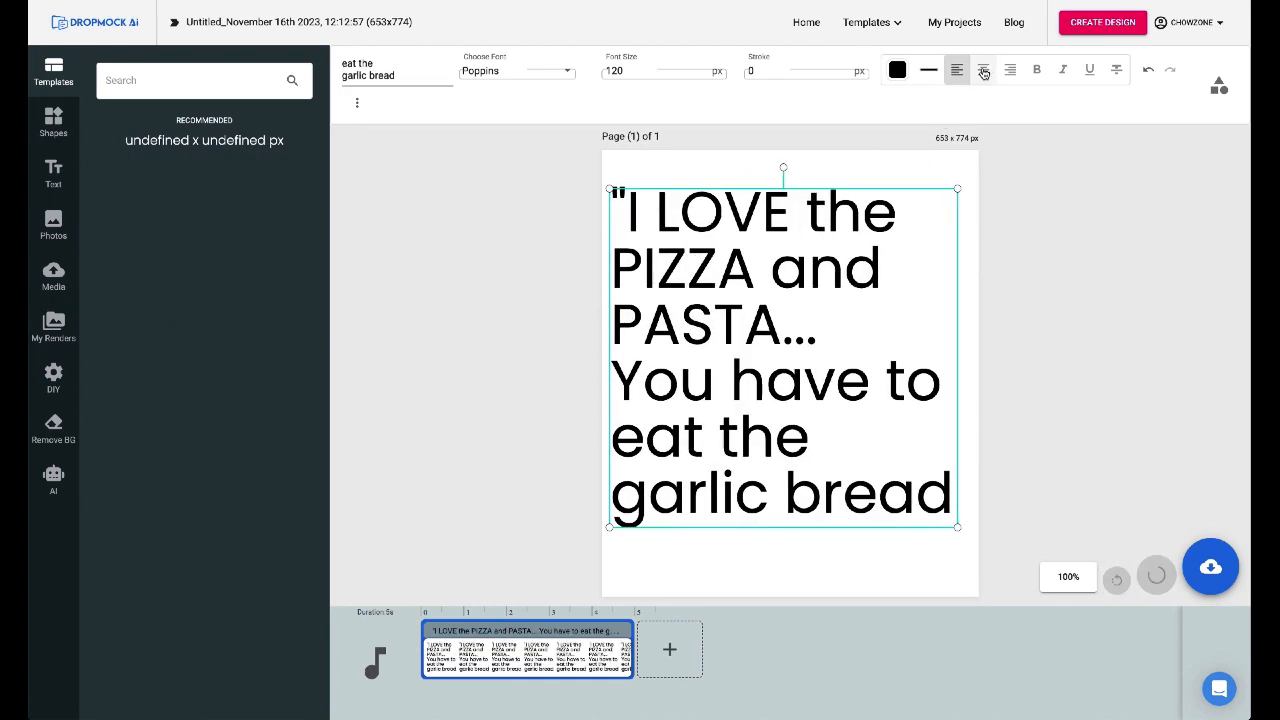
pyautogui.click(983, 72)
pyautogui.click(1210, 567)
pyautogui.click(1178, 515)
# Step: Reopen the published Pizza DIY 10 project for modification
pyautogui.click(954, 22)
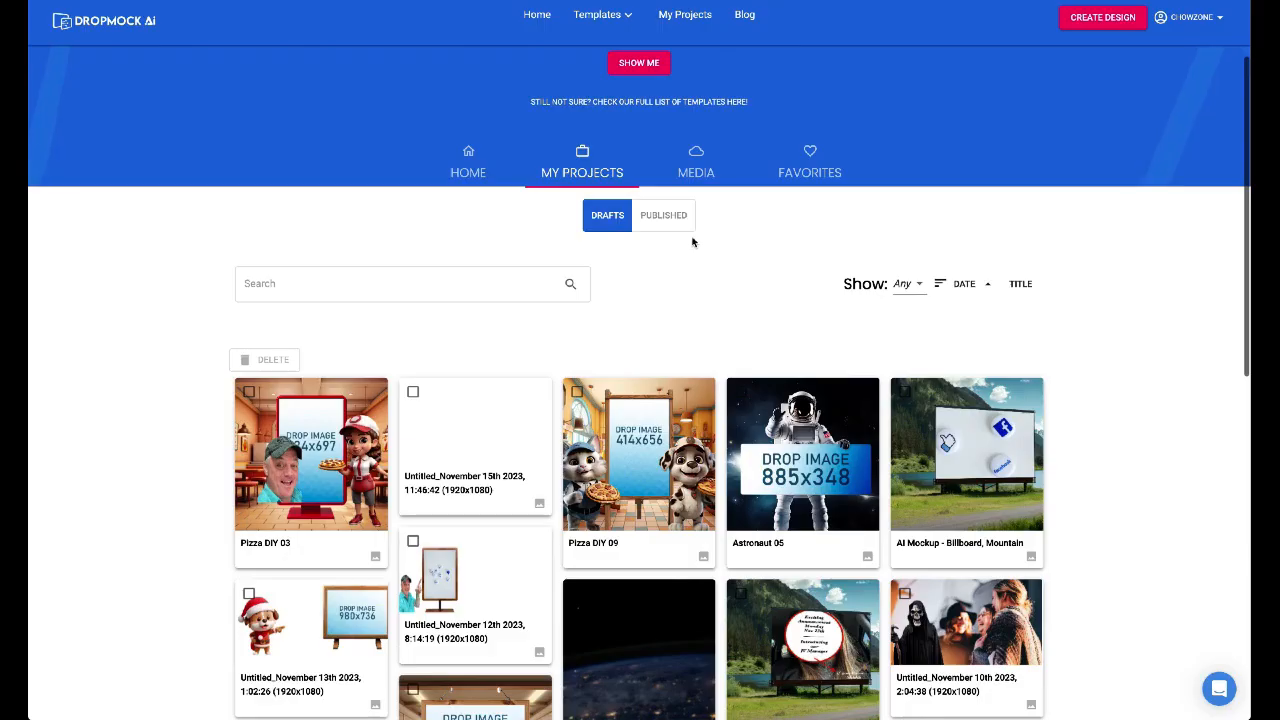
pyautogui.click(670, 220)
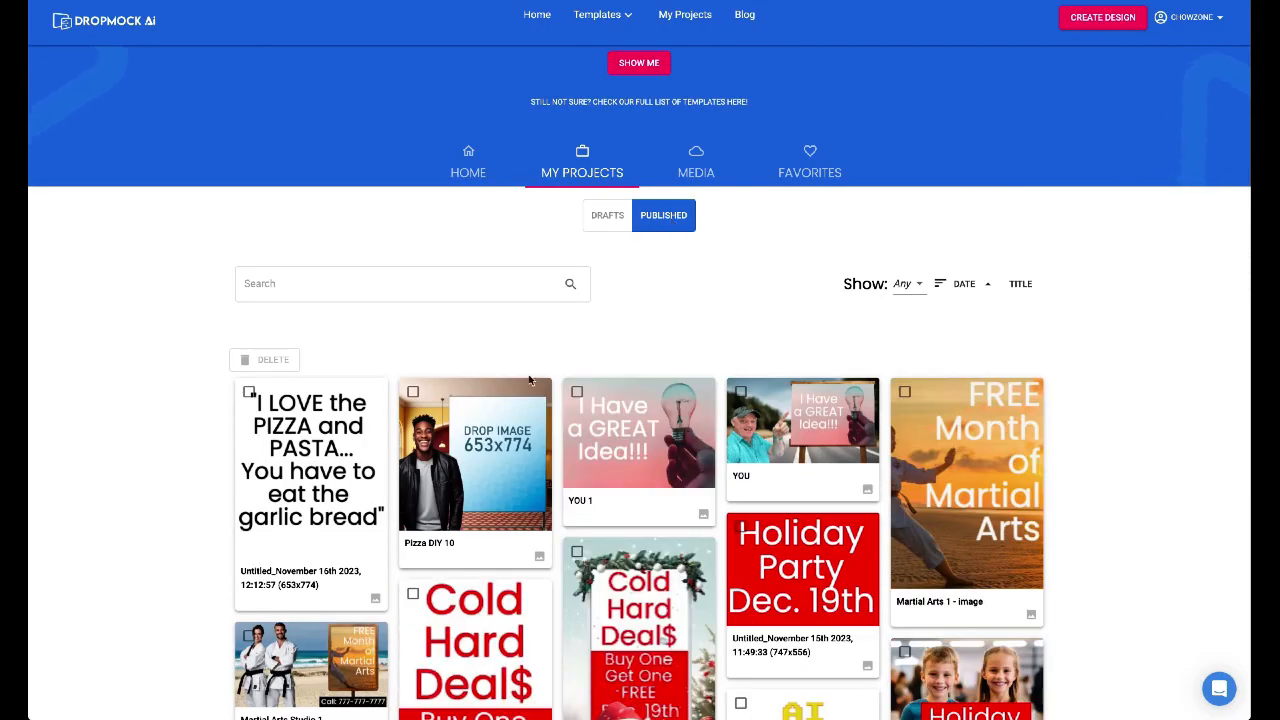
pyautogui.click(530, 400)
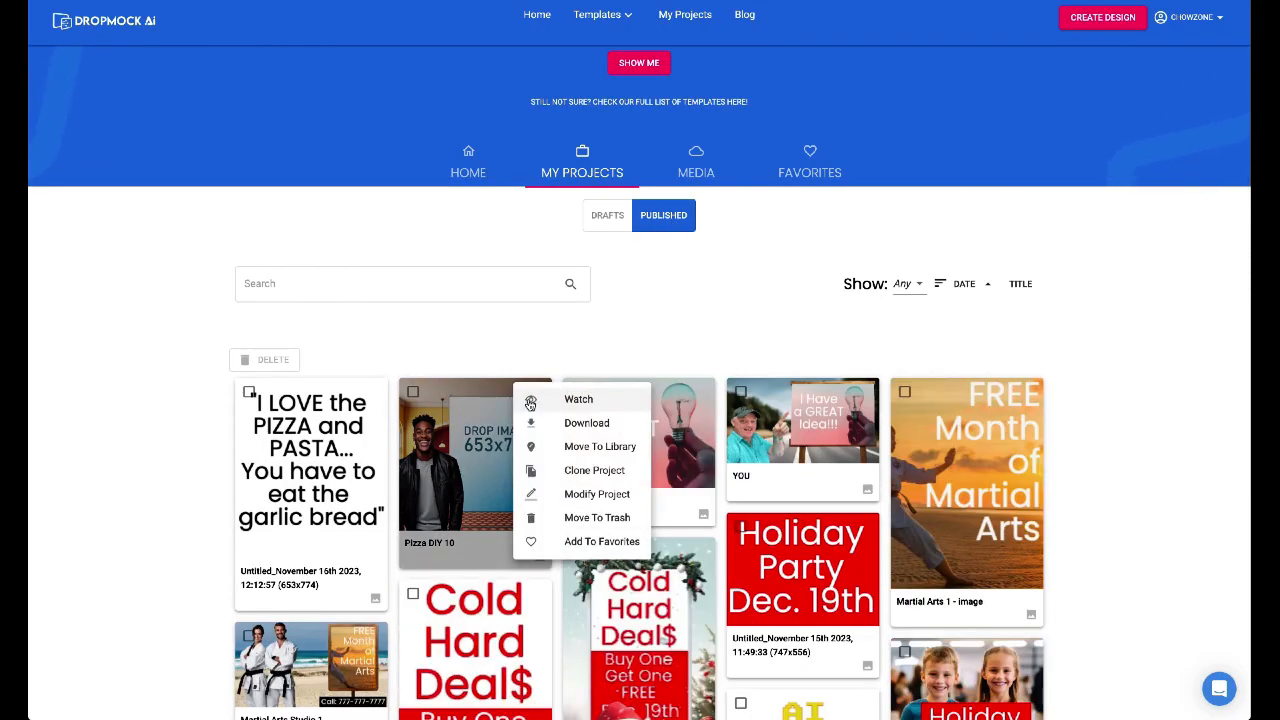
pyautogui.click(579, 494)
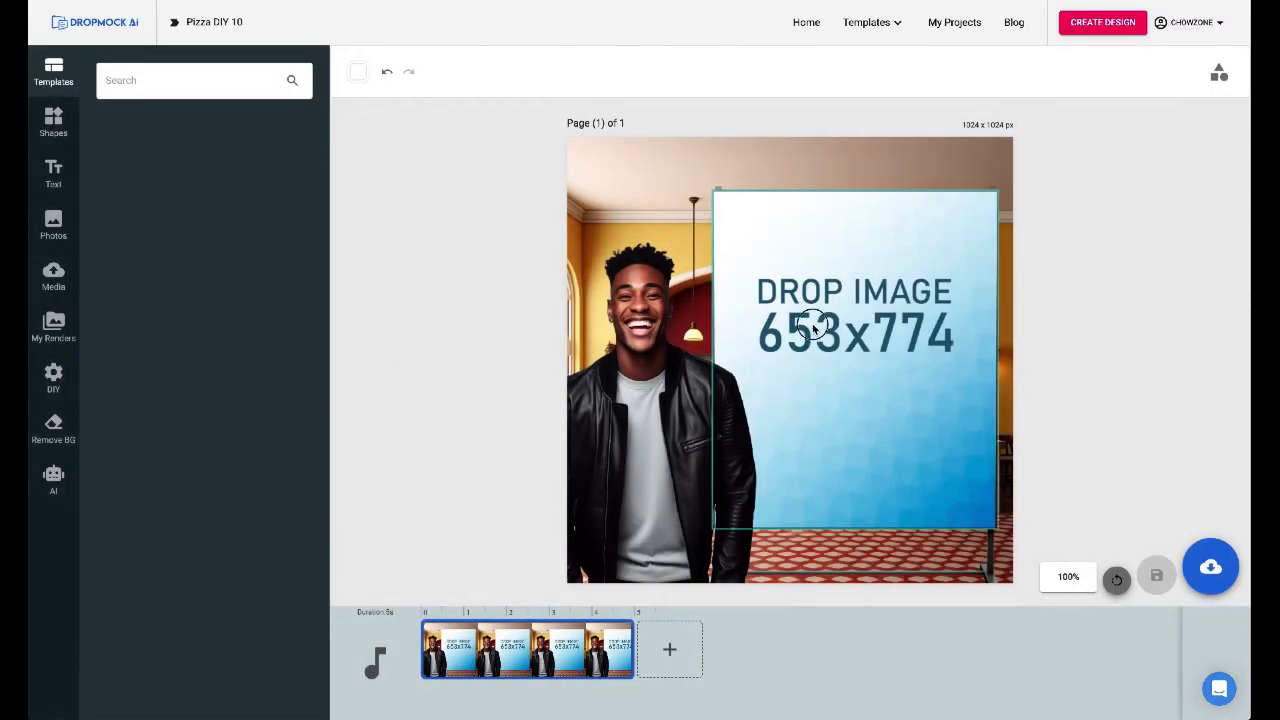
# Step: Fill the mockup's 653x774 sign with the saved pizza and garlic bread quote render
pyautogui.click(810, 326)
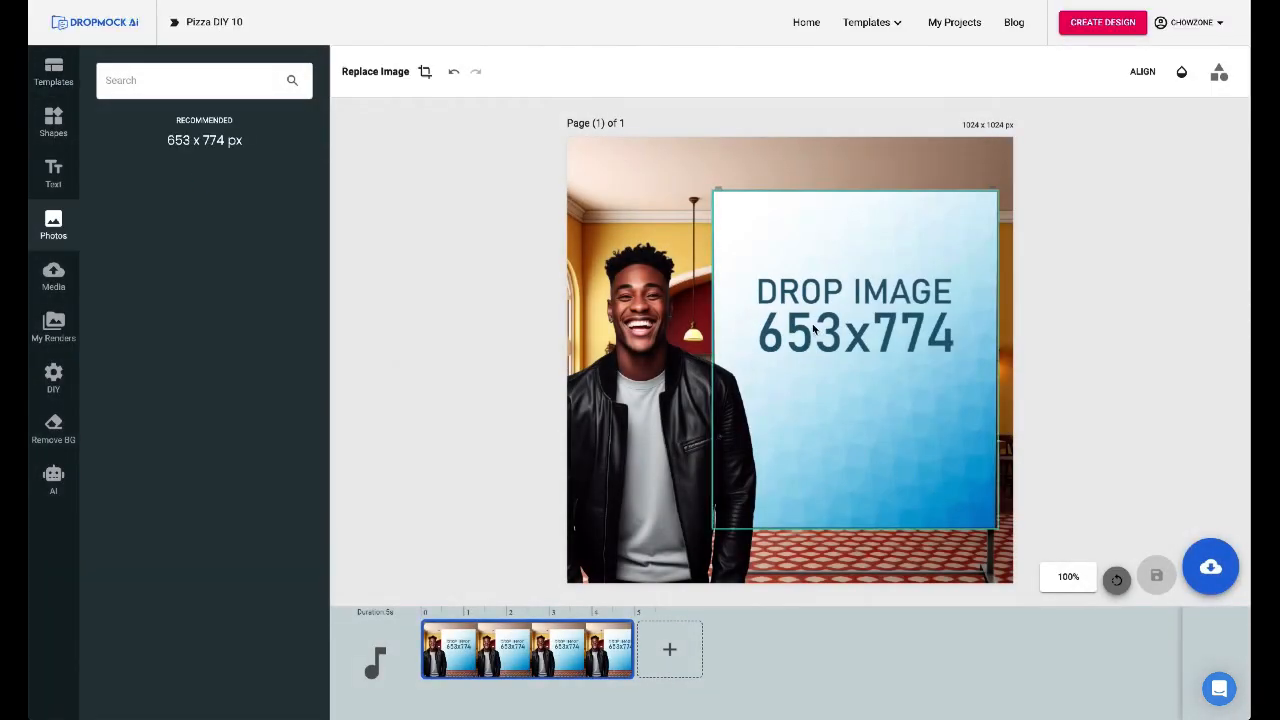
pyautogui.click(53, 330)
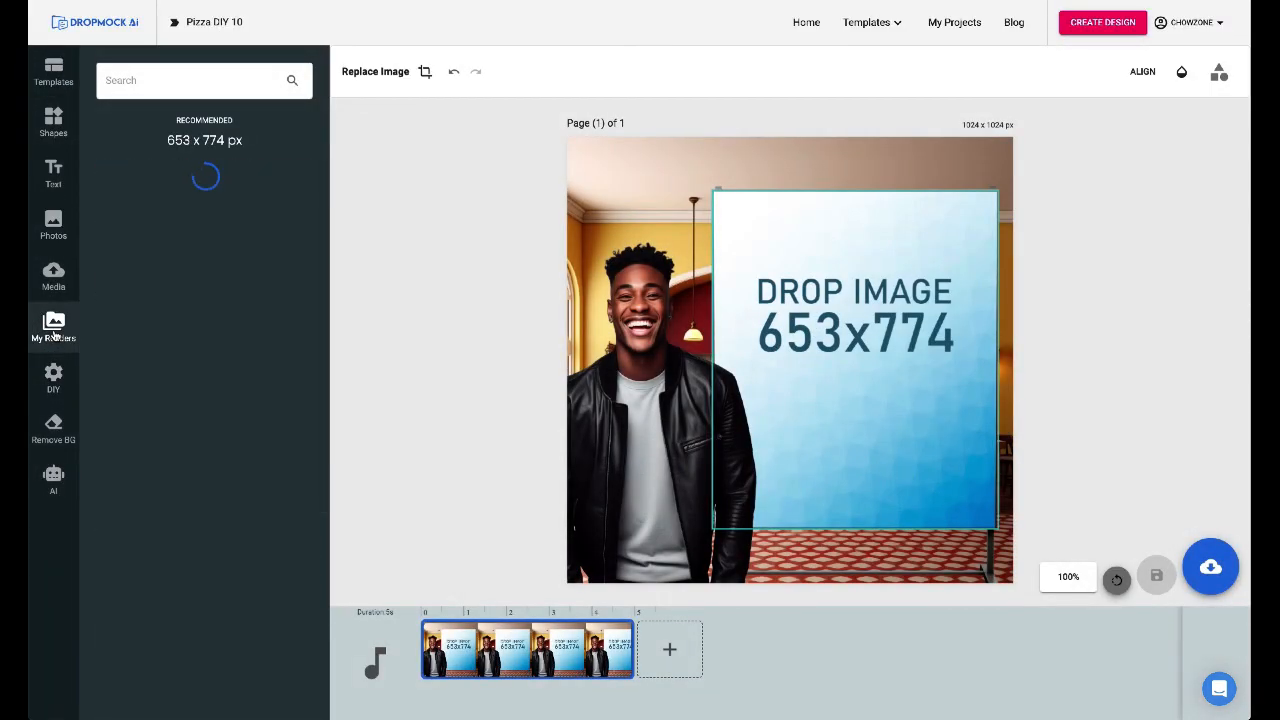
pyautogui.click(120, 203)
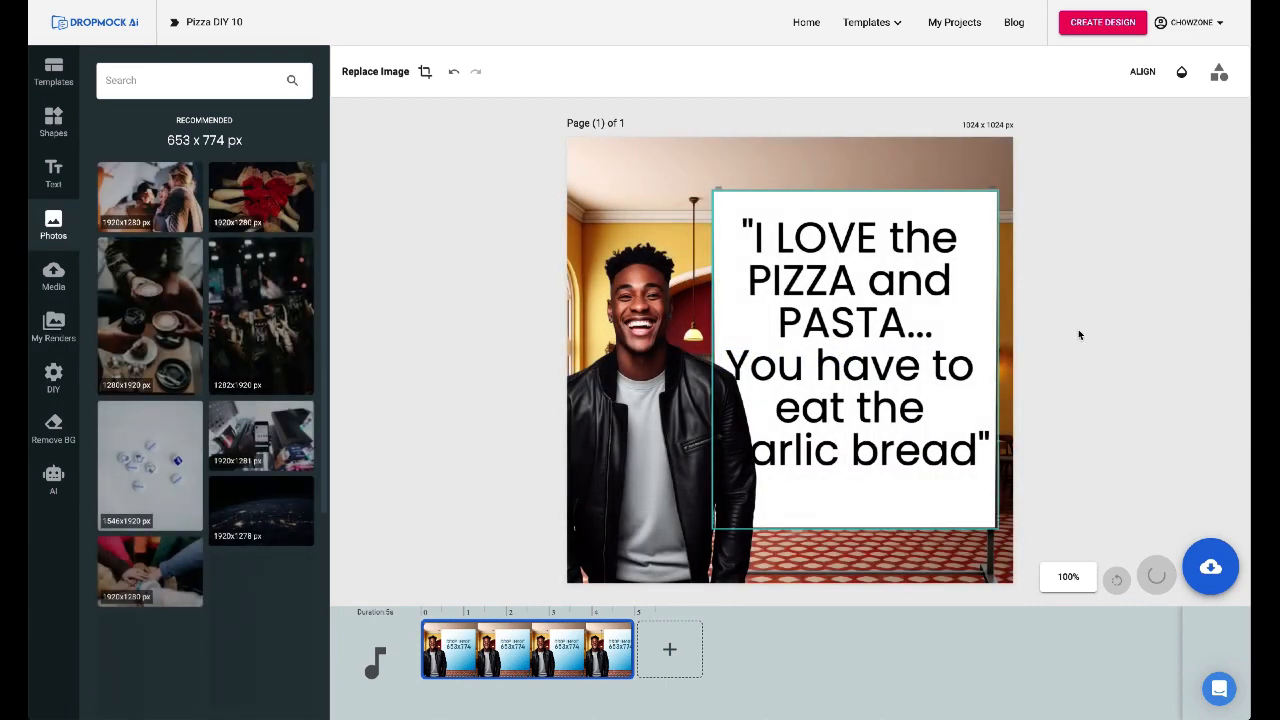
# Step: Shift the man left to uncover the sign's text, bring up the JPG export options and return to the home page
pyautogui.click(1210, 567)
pyautogui.press('space')
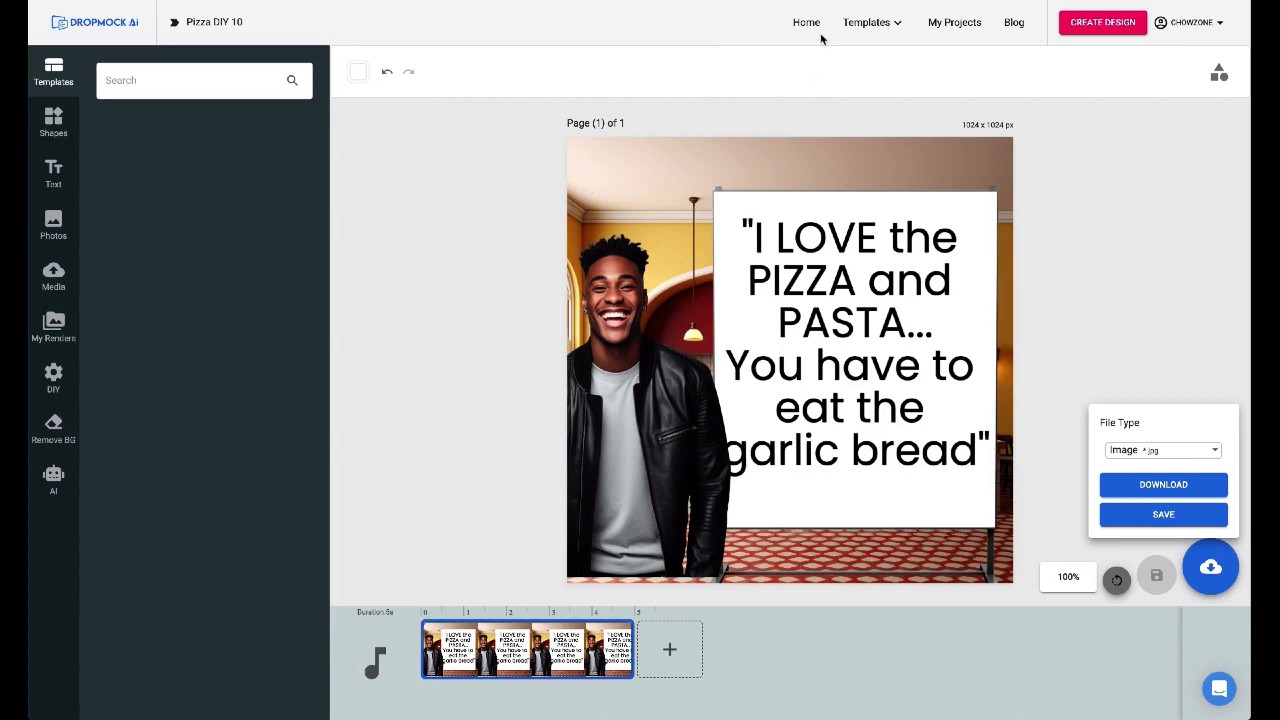
pyautogui.click(802, 24)
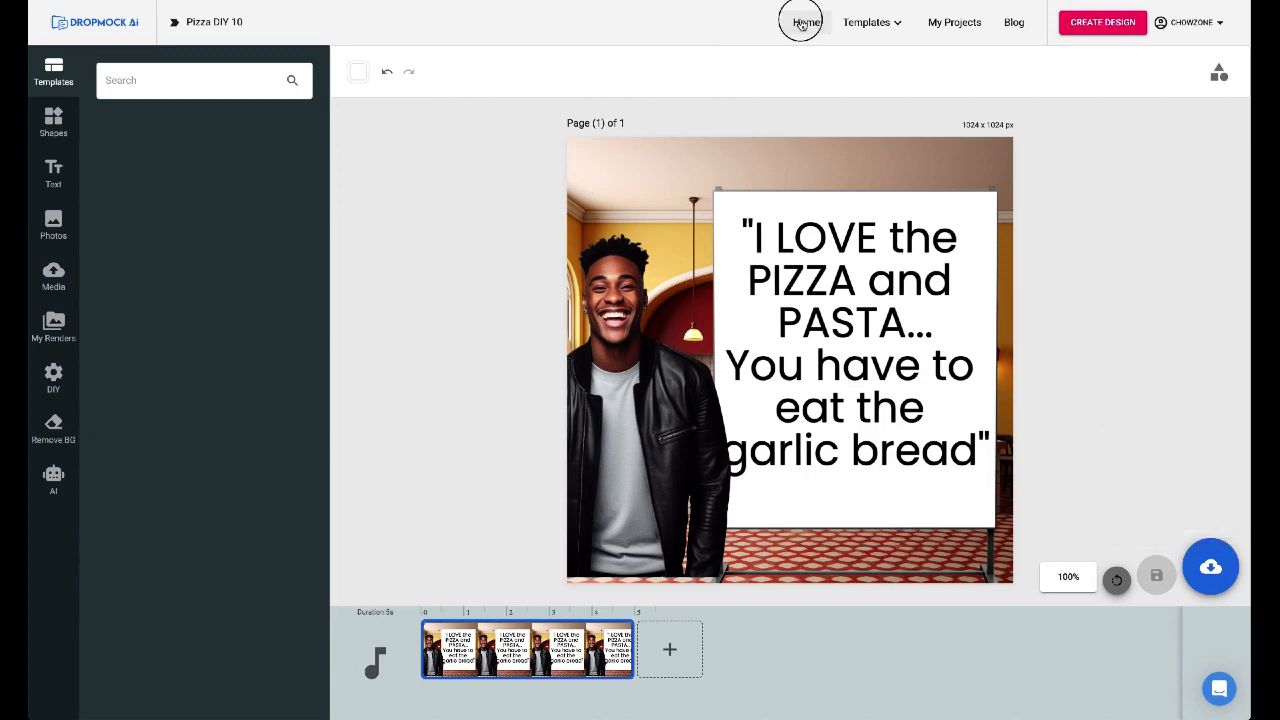